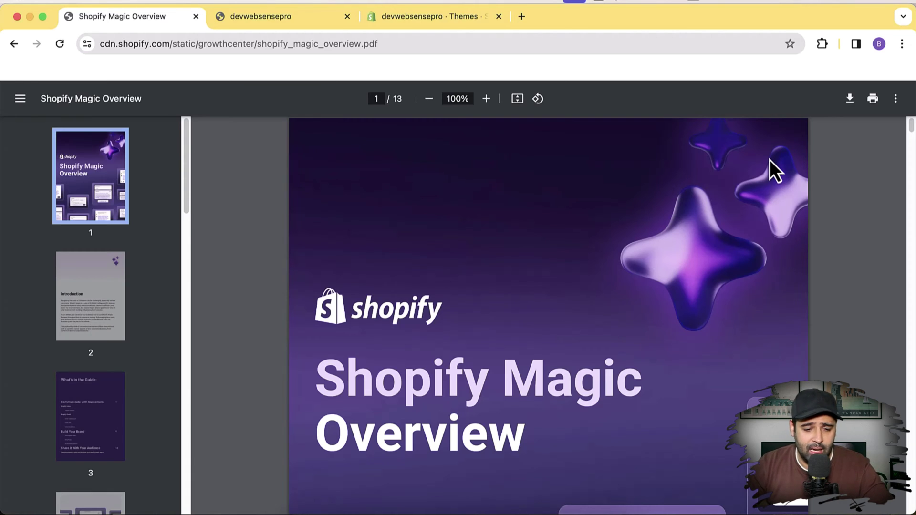
- Read the Shopify Magic Overview guide from the introduction and contents list through to the Instant Answers in Shopify Inbox page
{"action": "scroll", "coordinate": [912, 142], "scroll_direction": "down", "scroll_amount": 1}
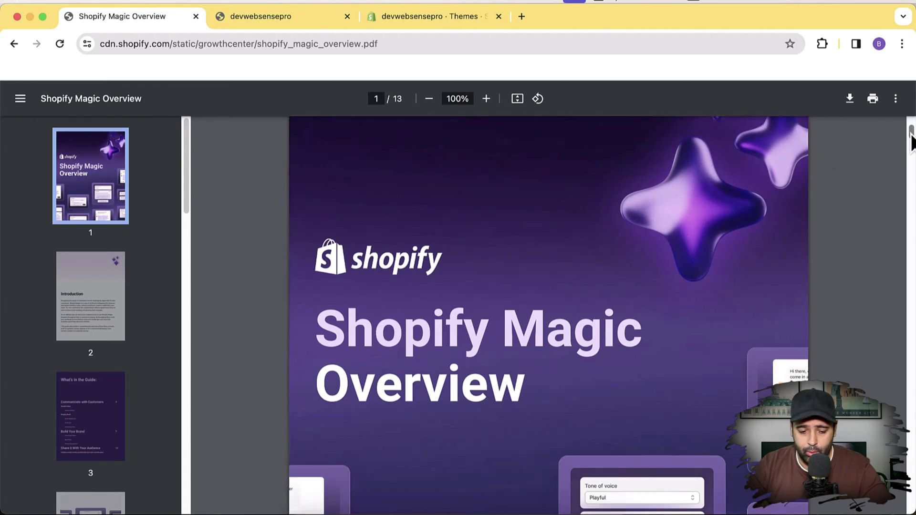
{"action": "left_click_drag", "start_coordinate": [911, 142], "coordinate": [911, 174]}
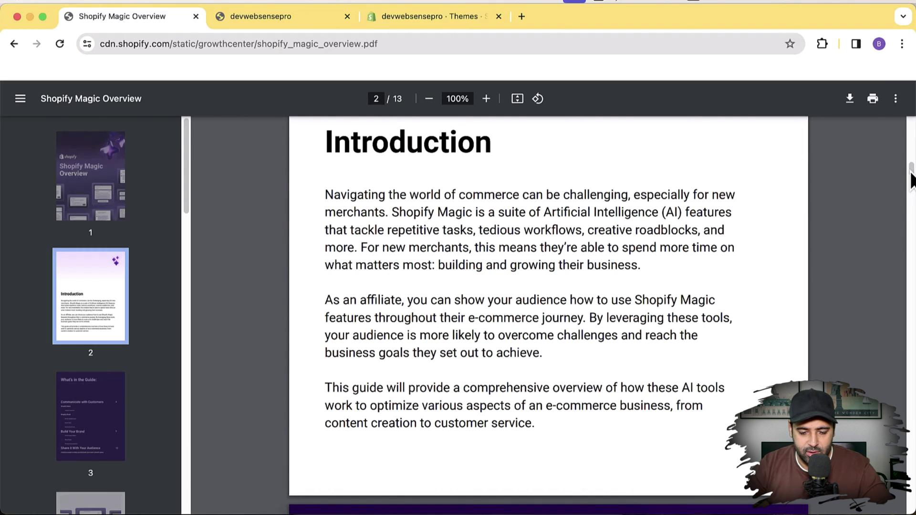
{"action": "left_click_drag", "start_coordinate": [395, 212], "coordinate": [475, 212]}
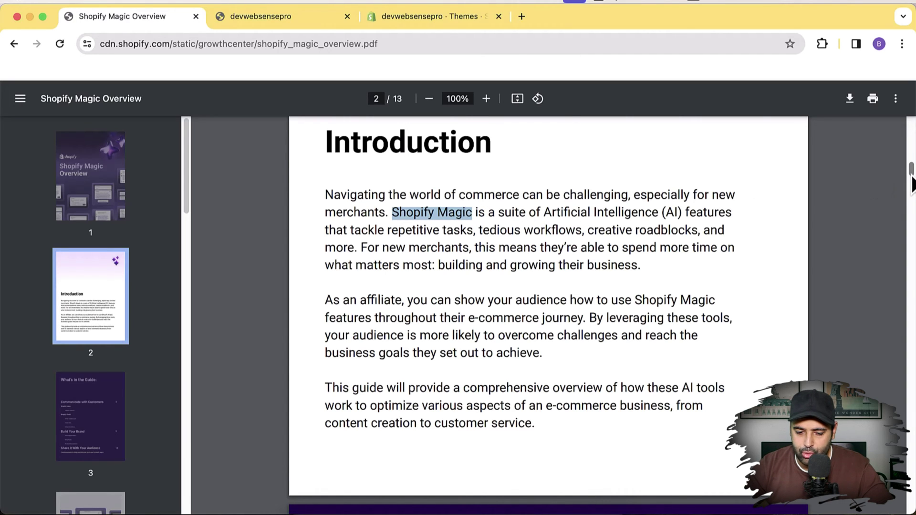
{"action": "left_click_drag", "start_coordinate": [913, 178], "coordinate": [912, 207]}
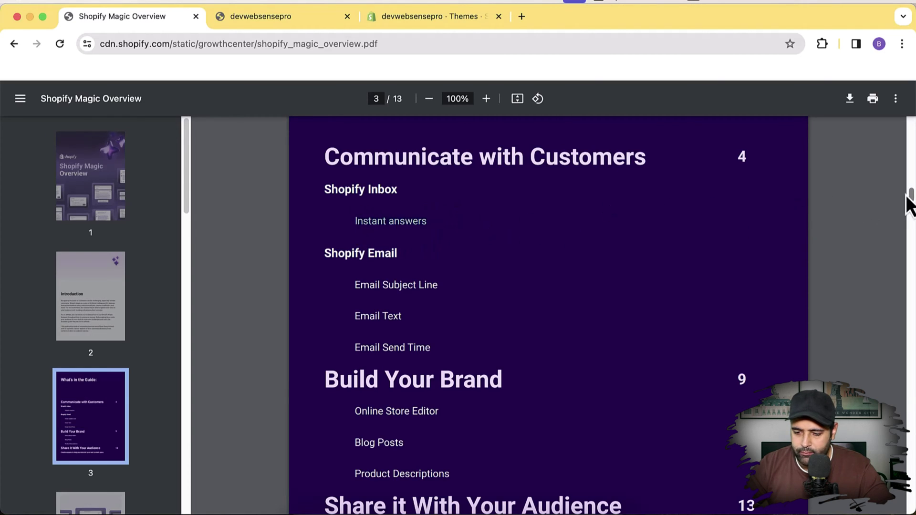
{"action": "scroll", "coordinate": [910, 202], "scroll_direction": "down", "scroll_amount": 4}
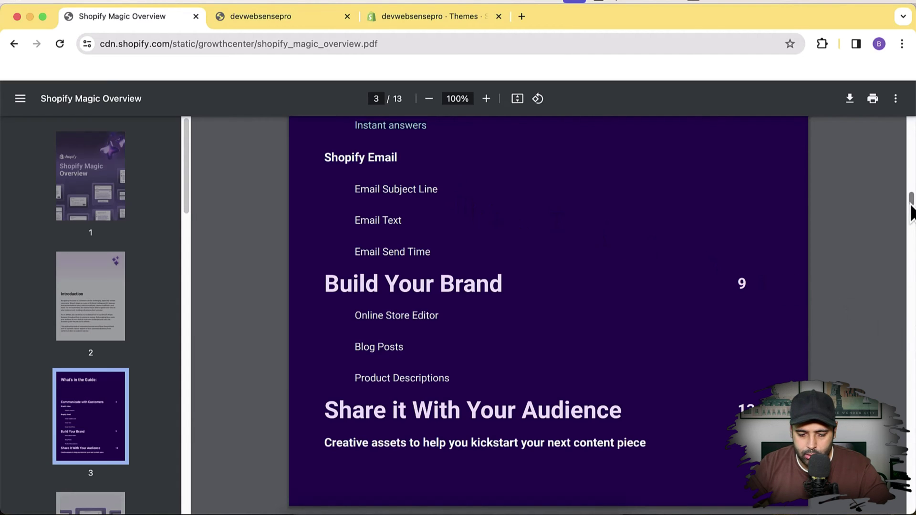
{"action": "left_click_drag", "start_coordinate": [912, 205], "coordinate": [913, 265]}
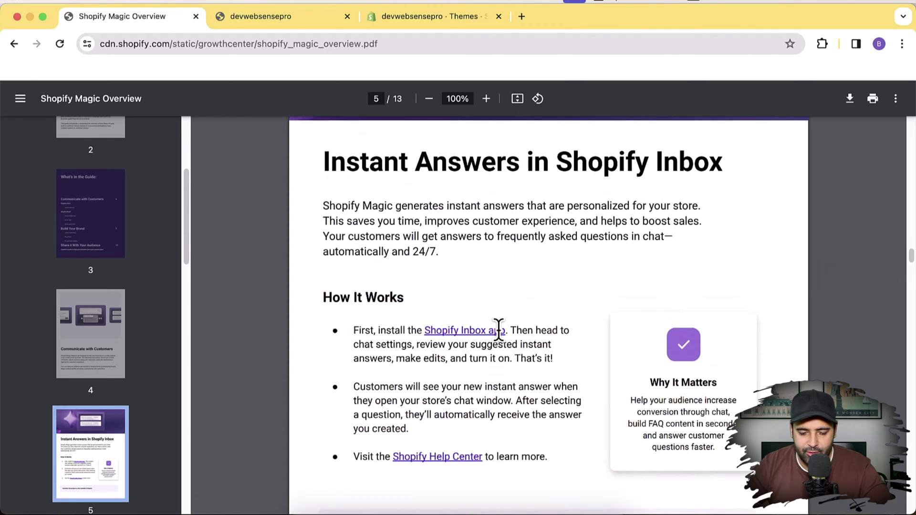
- Open the Shopify Inbox app page linked in the guide and keep the guide PDF open in a separate tab placed first
{"action": "left_click", "coordinate": [475, 346]}
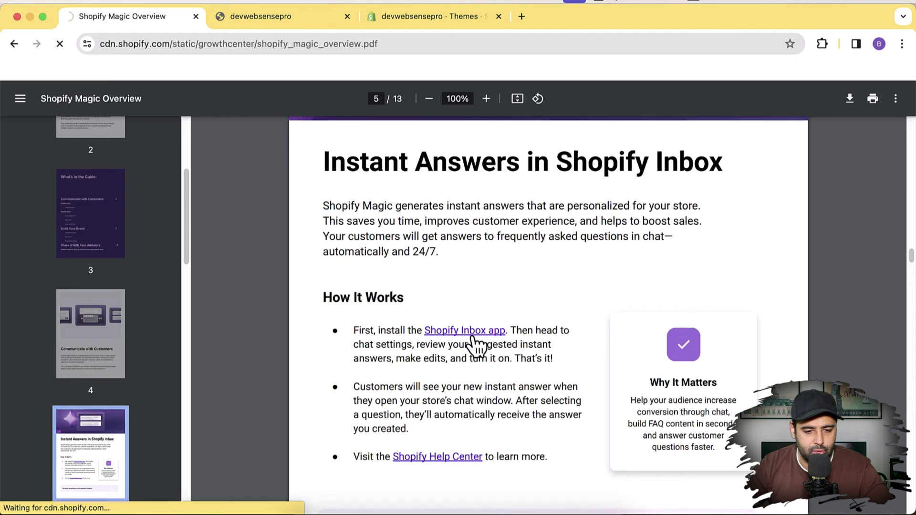
{"action": "left_click", "coordinate": [207, 45]}
{"action": "key", "text": "ctrl+c"}
{"action": "left_click", "coordinate": [522, 16]}
{"action": "key", "text": "ctrl+v"}
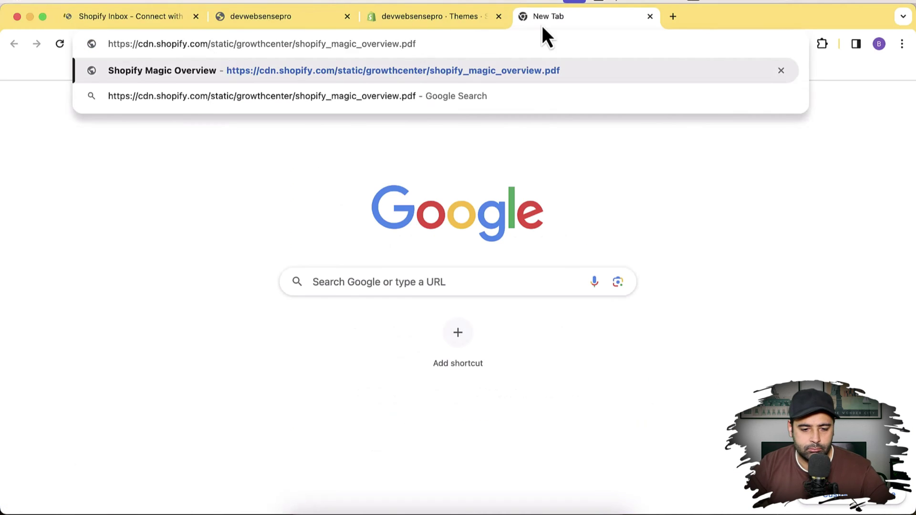
{"action": "left_click_drag", "start_coordinate": [546, 19], "coordinate": [110, 16]}
{"action": "key", "text": "Return"}
{"action": "key", "text": "ctrl+Tab"}
- Choose the devwebsensepro store and install the Shopify Inbox app on it
{"action": "scroll", "coordinate": [532, 239], "scroll_direction": "up", "scroll_amount": 5}
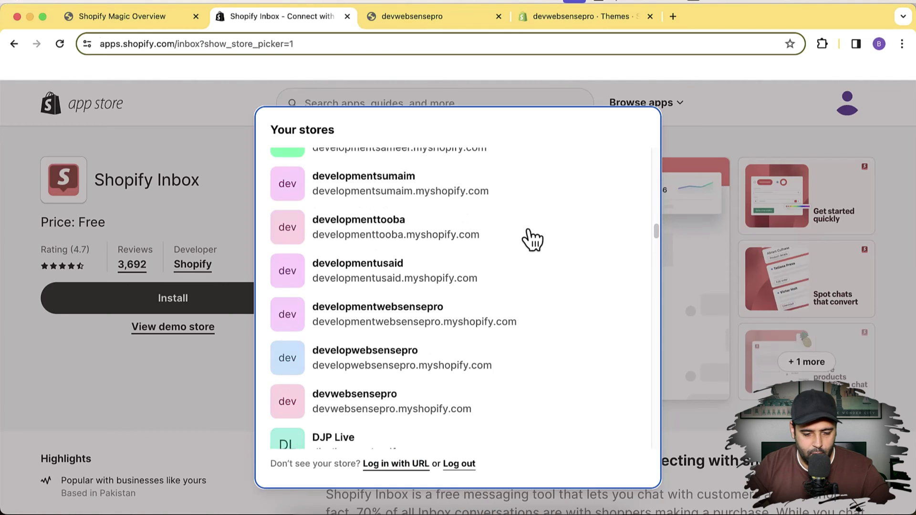
{"action": "scroll", "coordinate": [532, 239], "scroll_direction": "up", "scroll_amount": 2}
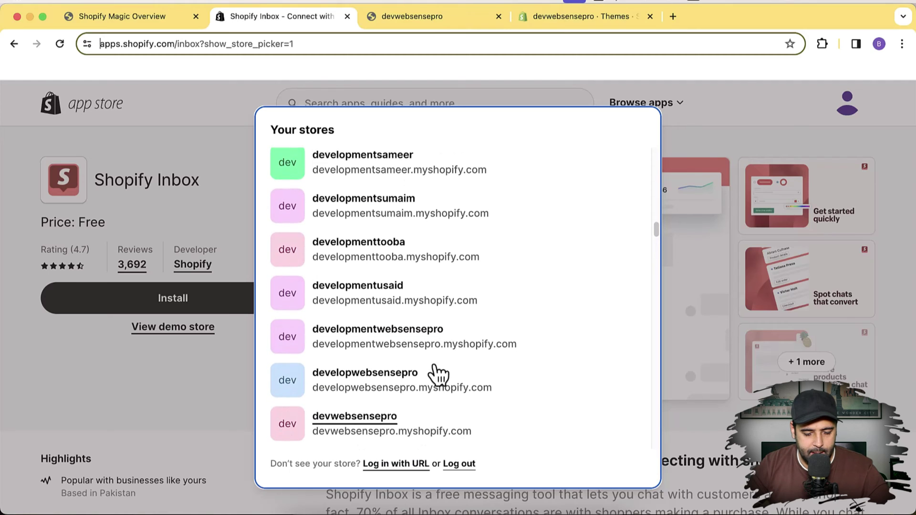
{"action": "left_click", "coordinate": [395, 431]}
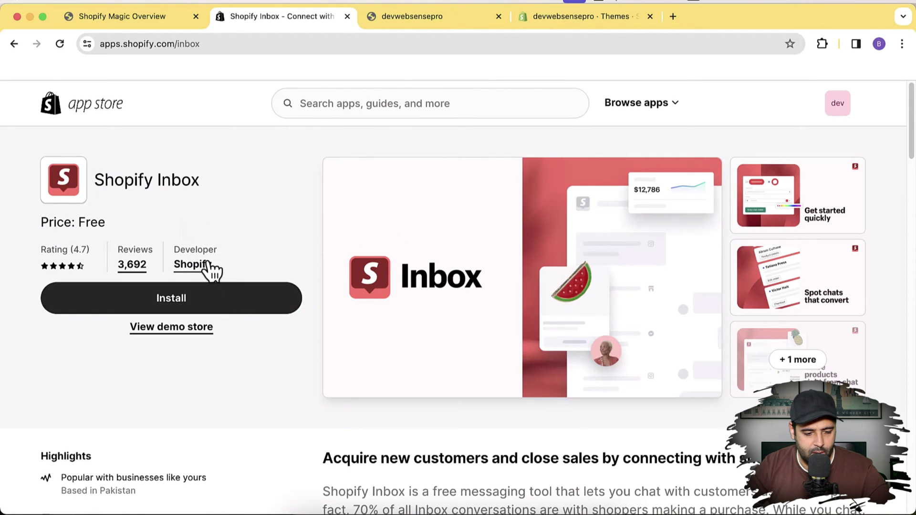
{"action": "left_click", "coordinate": [234, 314]}
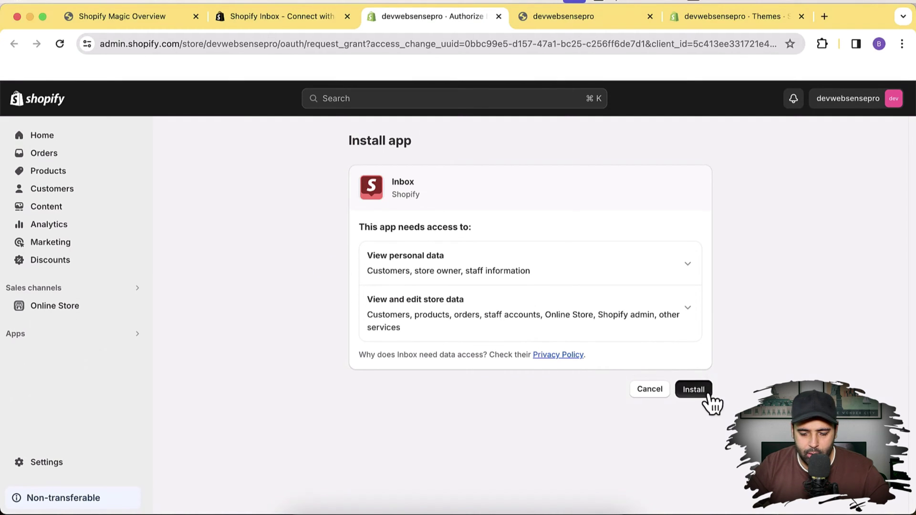
{"action": "left_click", "coordinate": [689, 389]}
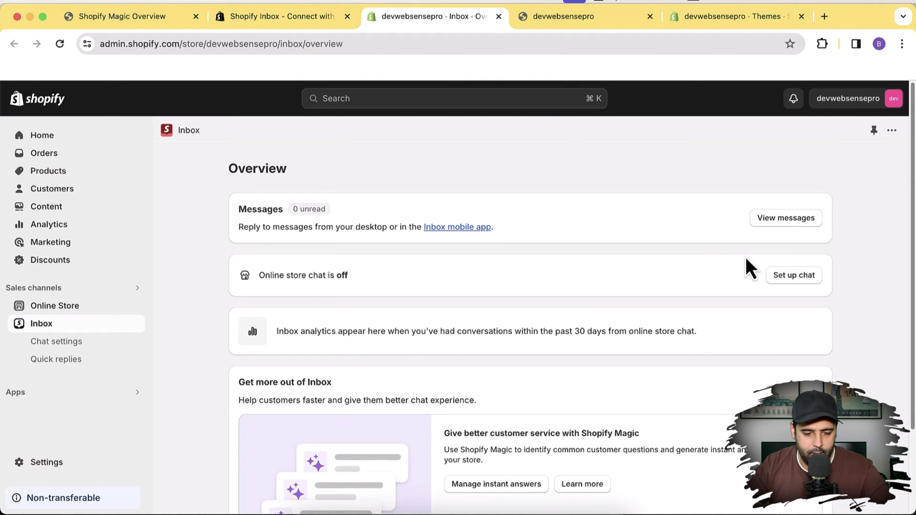
- Look over the Inbox overview page and read the guide's How It Works instructions for instant answers
{"action": "scroll", "coordinate": [666, 206], "scroll_direction": "down", "scroll_amount": 2}
{"action": "scroll", "coordinate": [666, 205], "scroll_direction": "up", "scroll_amount": 2}
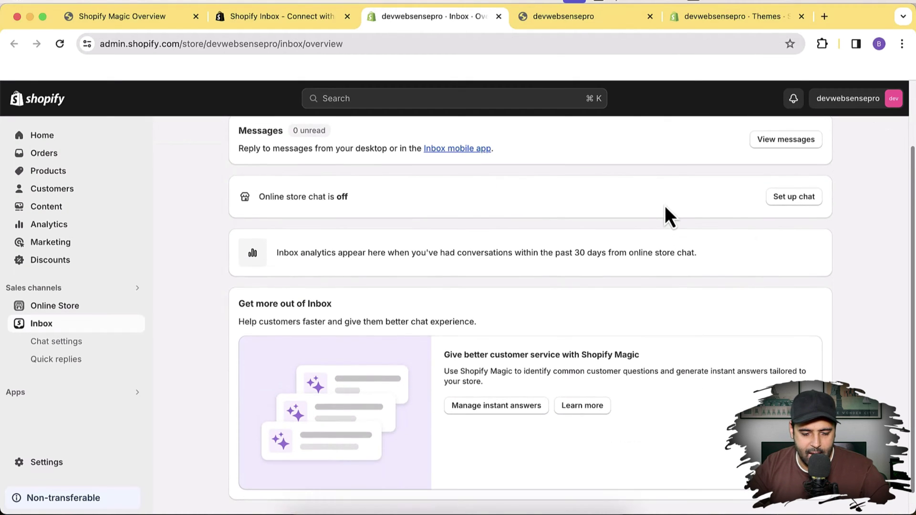
{"action": "scroll", "coordinate": [666, 215], "scroll_direction": "down", "scroll_amount": 2}
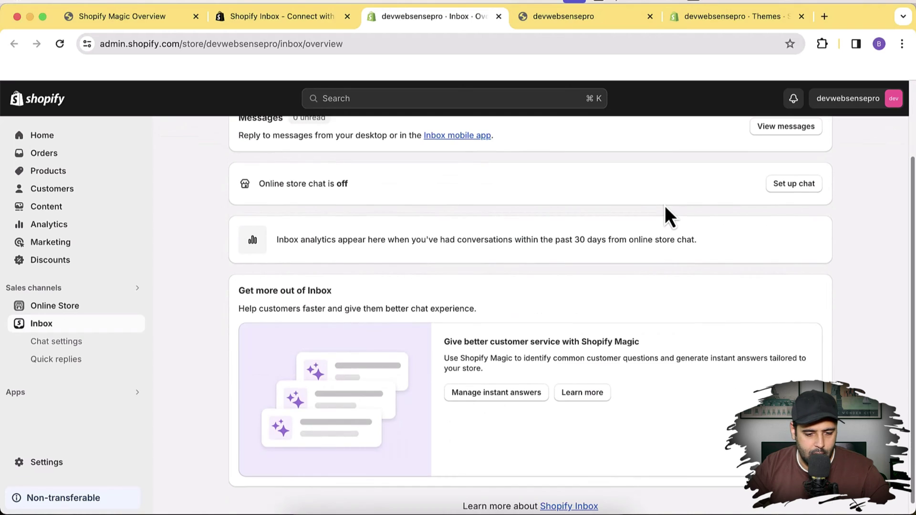
{"action": "left_click", "coordinate": [122, 26]}
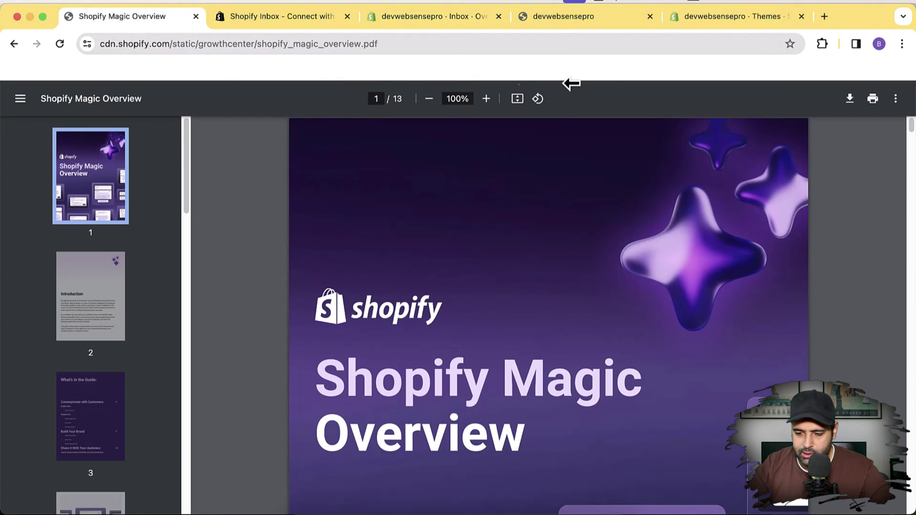
{"action": "left_click_drag", "start_coordinate": [913, 138], "coordinate": [913, 275]}
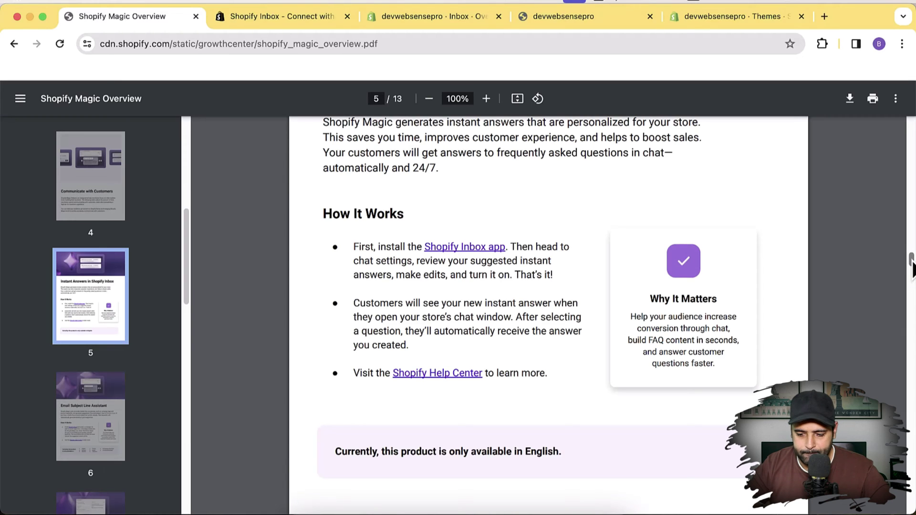
{"action": "scroll", "coordinate": [912, 268], "scroll_direction": "up", "scroll_amount": 1}
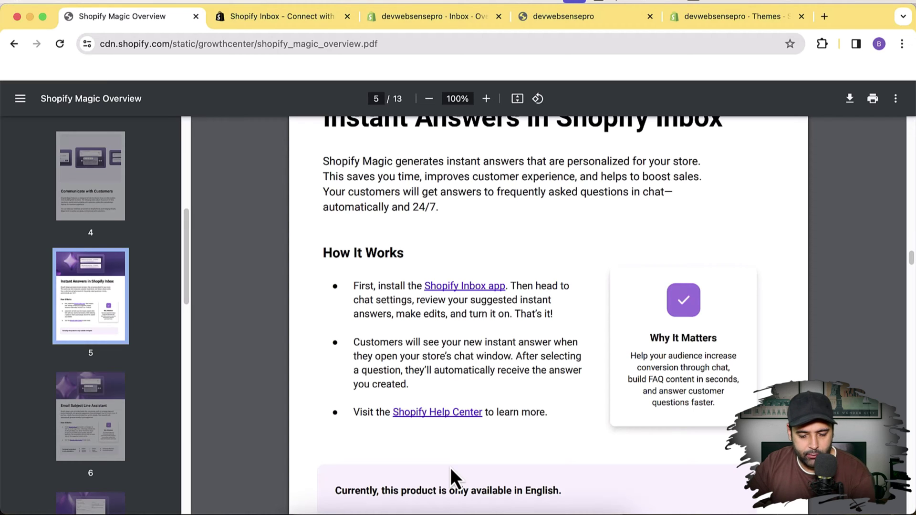
- Go to the instant answers management in Inbox and open the suggested "What is your return policy?" answer
{"action": "left_click", "coordinate": [432, 29]}
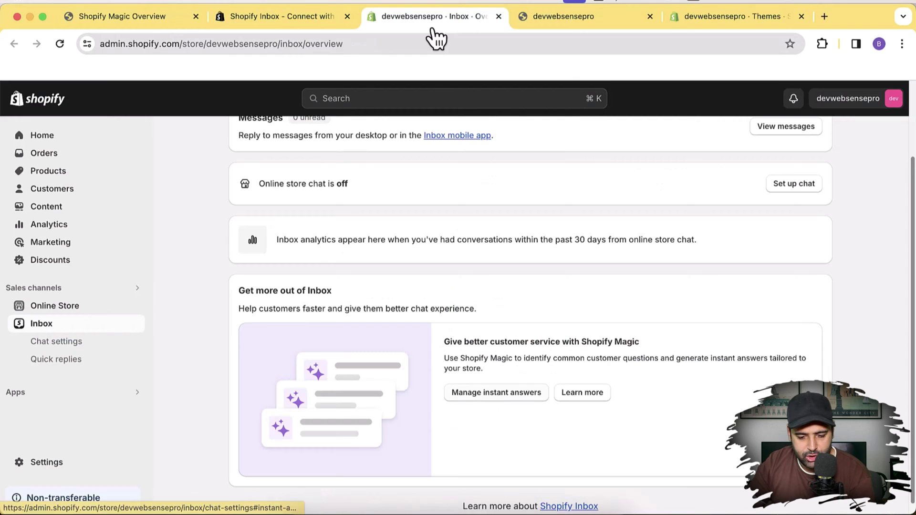
{"action": "left_click", "coordinate": [510, 400]}
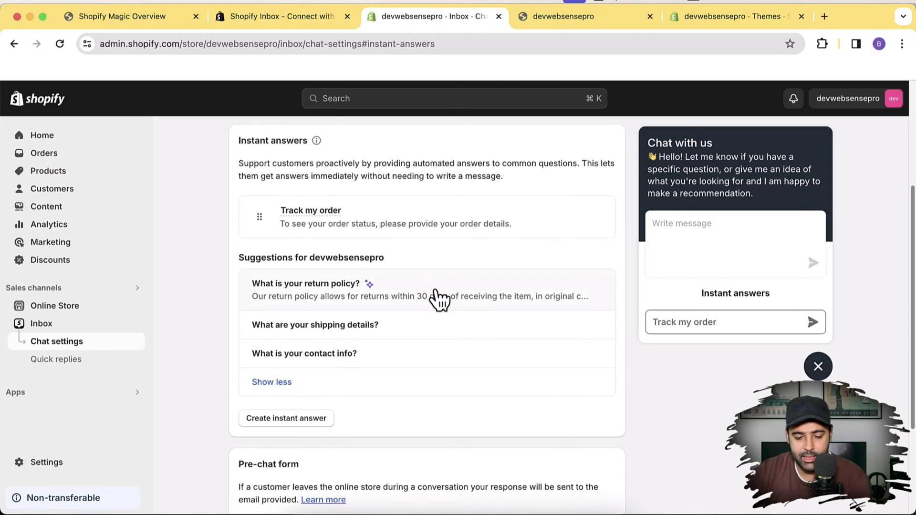
{"action": "left_click", "coordinate": [438, 299]}
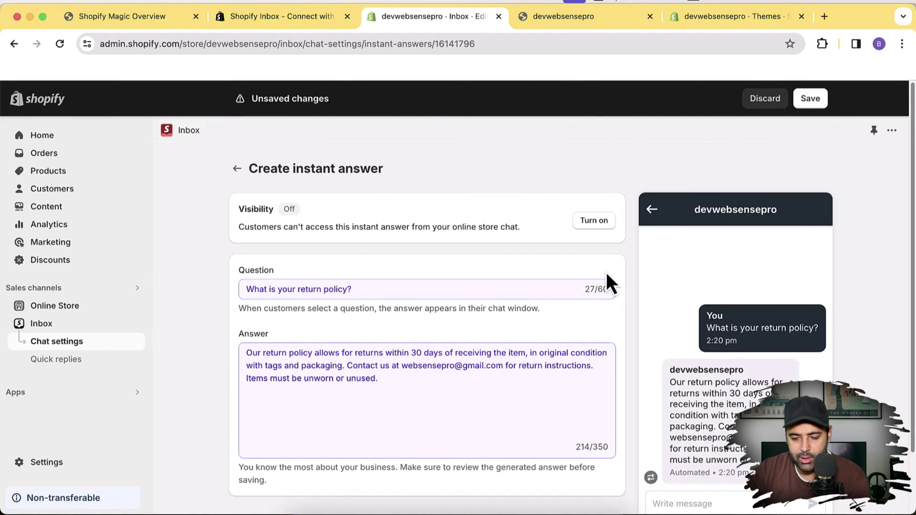
- Review the generated return policy question and answer text and save it as an instant answer
{"action": "scroll", "coordinate": [874, 208], "scroll_direction": "down", "scroll_amount": 2}
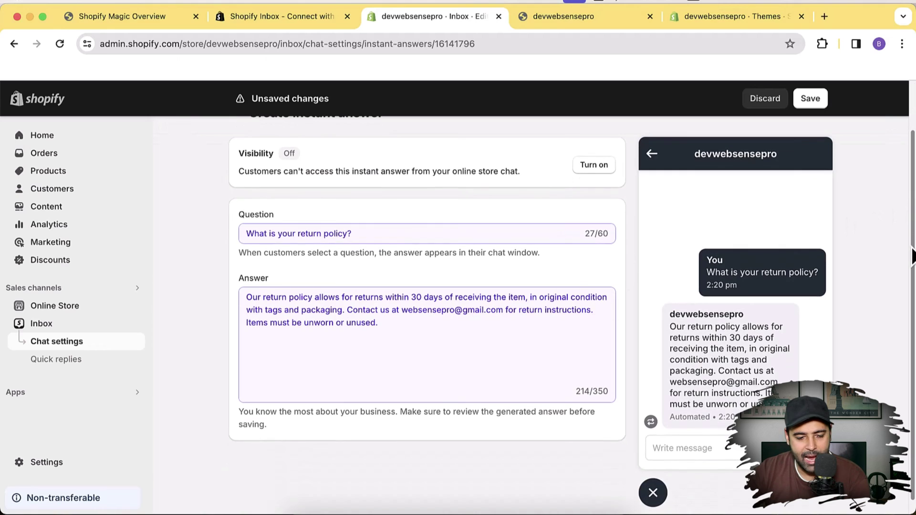
{"action": "left_click_drag", "start_coordinate": [396, 234], "coordinate": [228, 239]}
{"action": "left_click", "coordinate": [243, 354]}
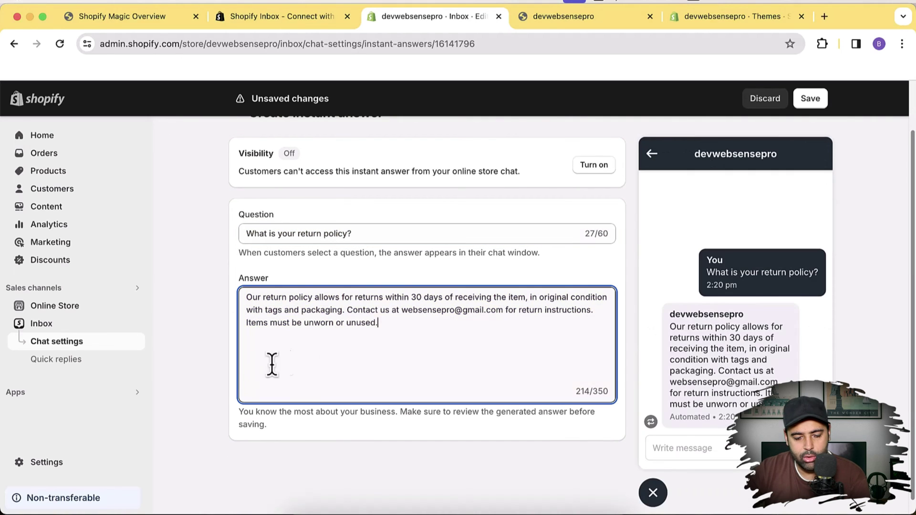
{"action": "left_click_drag", "start_coordinate": [413, 343], "coordinate": [241, 296]}
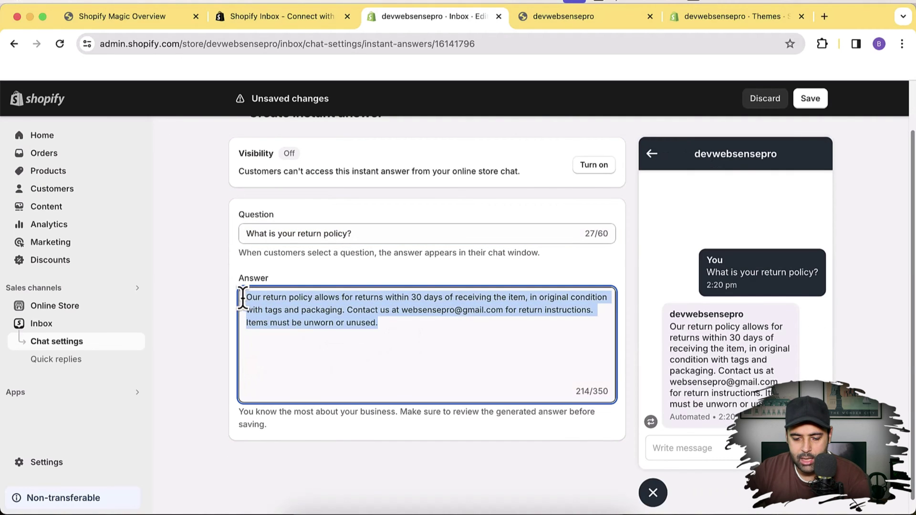
{"action": "left_click", "coordinate": [453, 353]}
{"action": "left_click", "coordinate": [625, 284]}
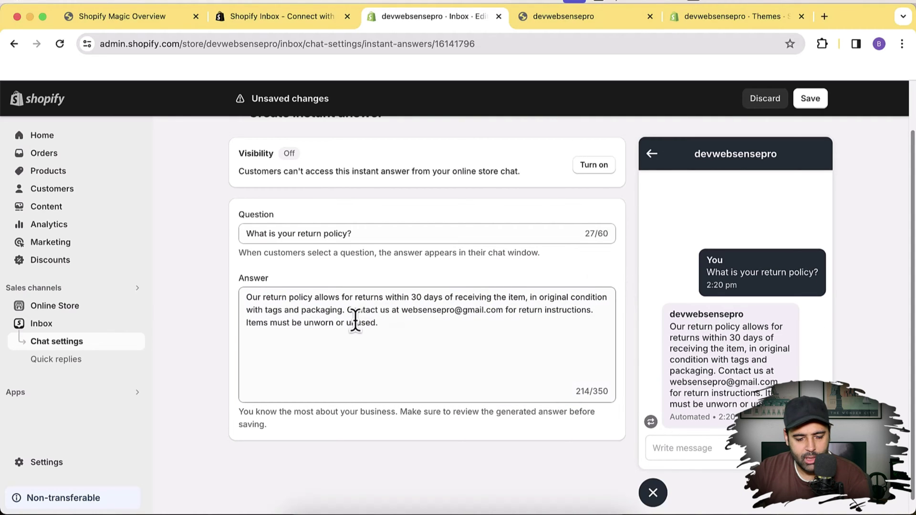
{"action": "left_click_drag", "start_coordinate": [401, 323], "coordinate": [212, 303]}
{"action": "left_click", "coordinate": [370, 327]}
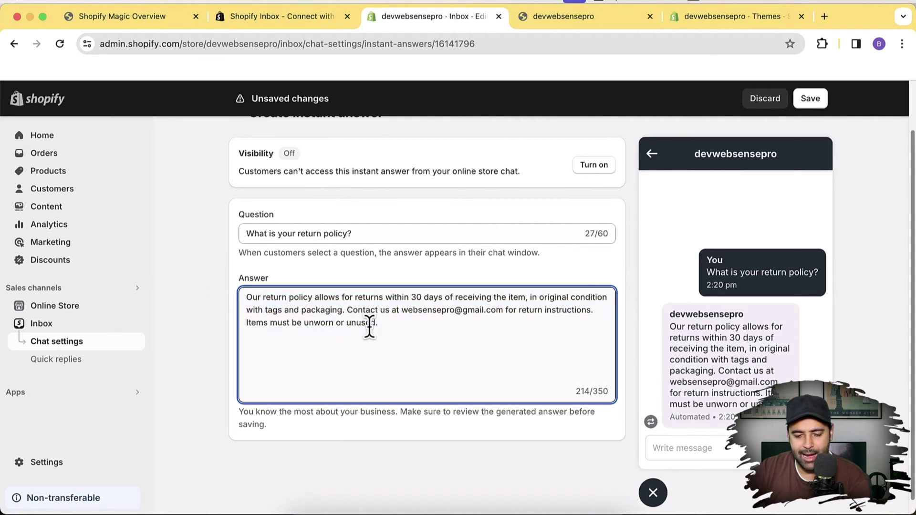
{"action": "scroll", "coordinate": [810, 102], "scroll_direction": "up", "scroll_amount": 2}
{"action": "left_click", "coordinate": [810, 98]}
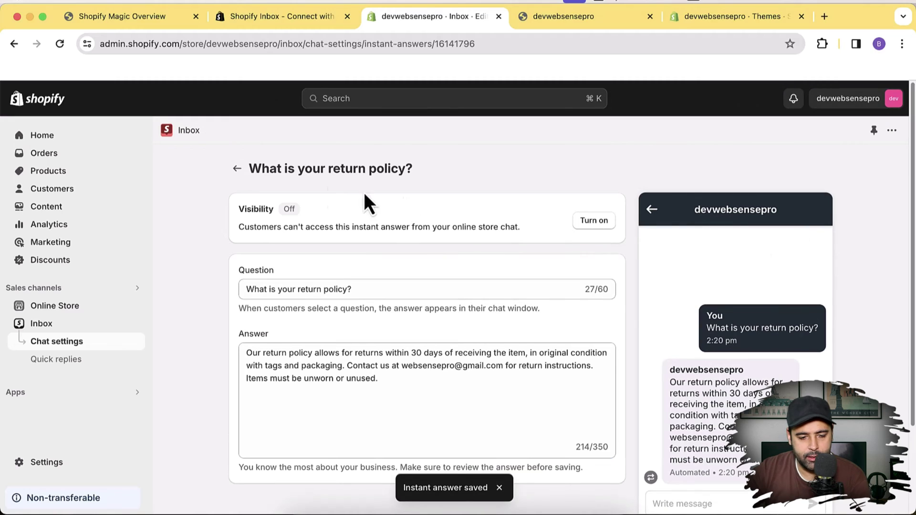
- Return to the chat settings, turn on the "What is your return policy?" instant answer and look over the other settings
{"action": "left_click", "coordinate": [237, 170]}
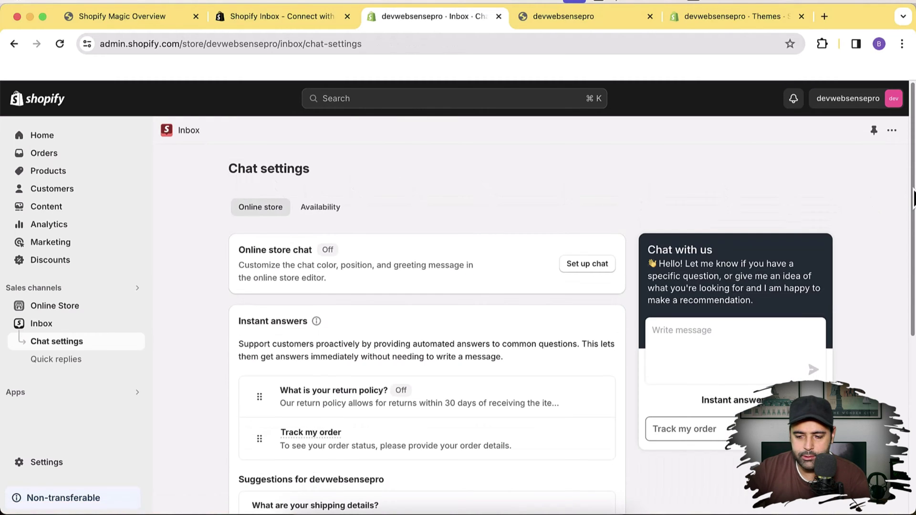
{"action": "left_click_drag", "start_coordinate": [913, 198], "coordinate": [912, 290]}
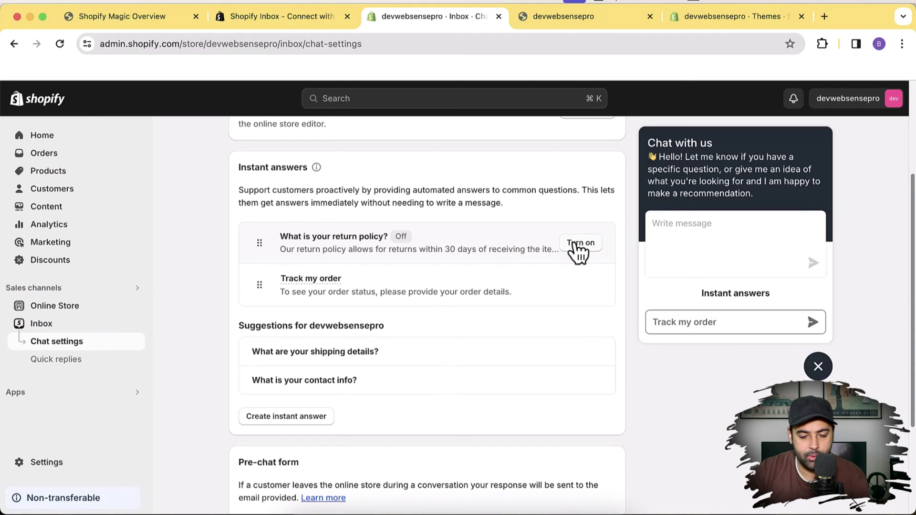
{"action": "left_click", "coordinate": [580, 243]}
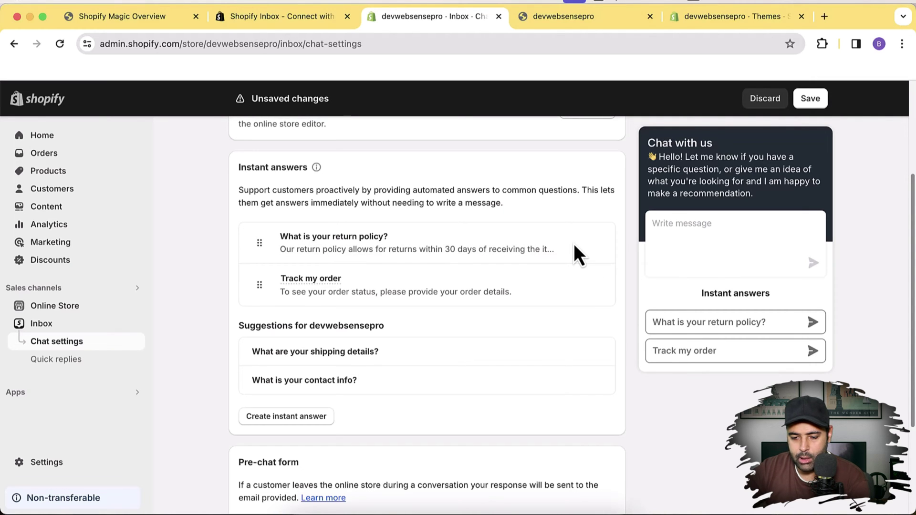
{"action": "scroll", "coordinate": [894, 317], "scroll_direction": "down", "scroll_amount": 3}
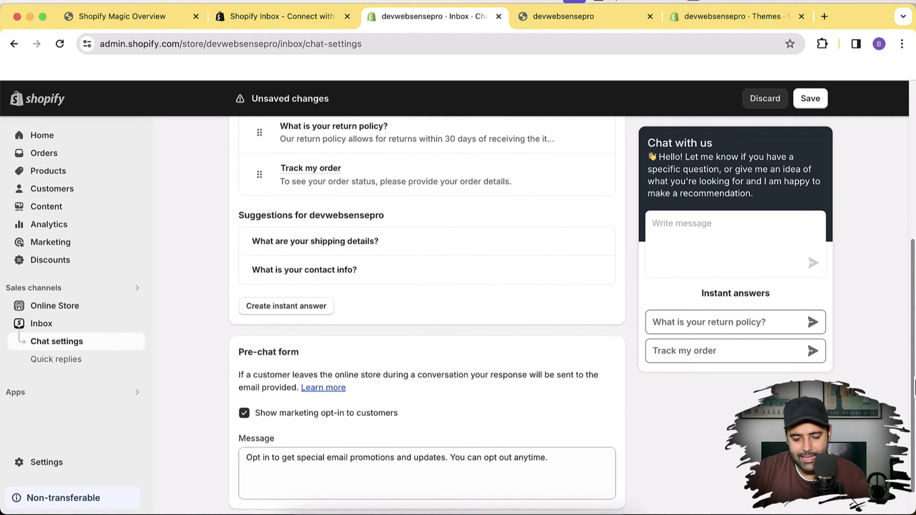
{"action": "scroll", "coordinate": [894, 316], "scroll_direction": "up", "scroll_amount": 4}
{"action": "scroll", "coordinate": [808, 285], "scroll_direction": "up", "scroll_amount": 2}
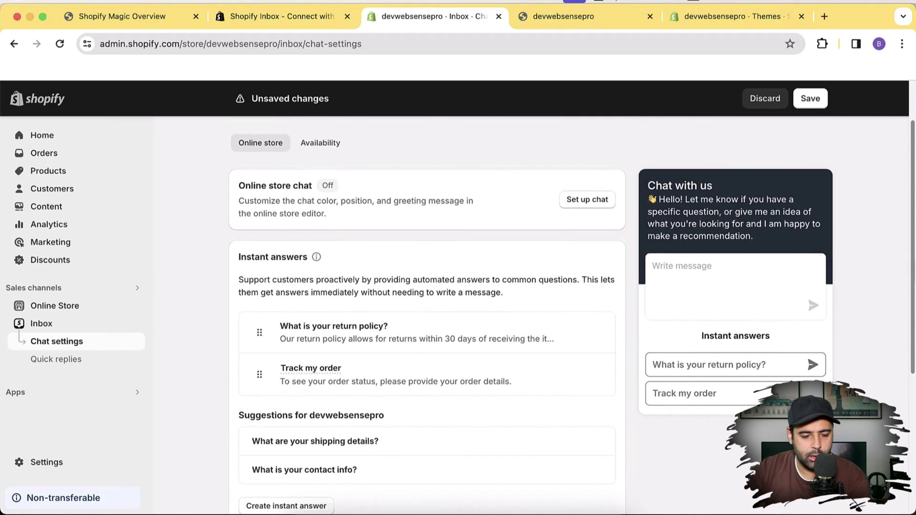
{"action": "scroll", "coordinate": [808, 290], "scroll_direction": "down", "scroll_amount": 2}
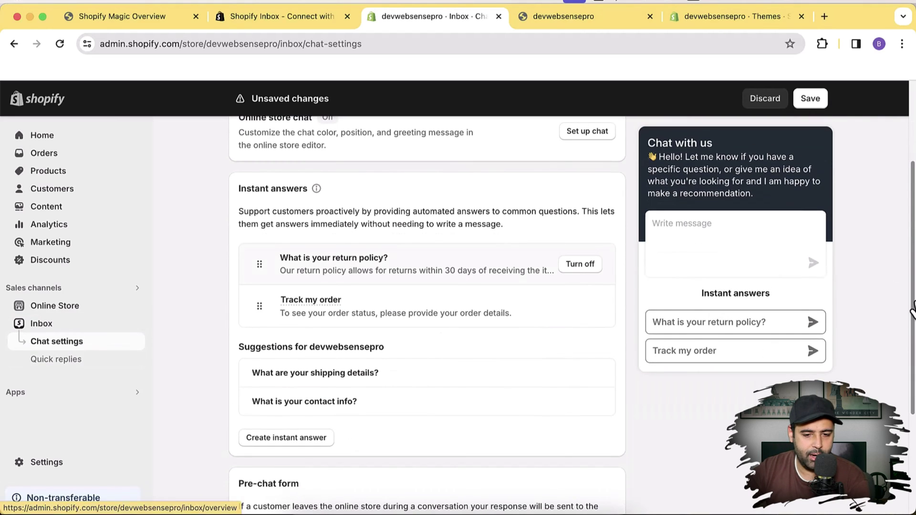
- Switch back to the Shopify Magic guide and open its Email Subject Line Assistant page
{"action": "left_click", "coordinate": [162, 25]}
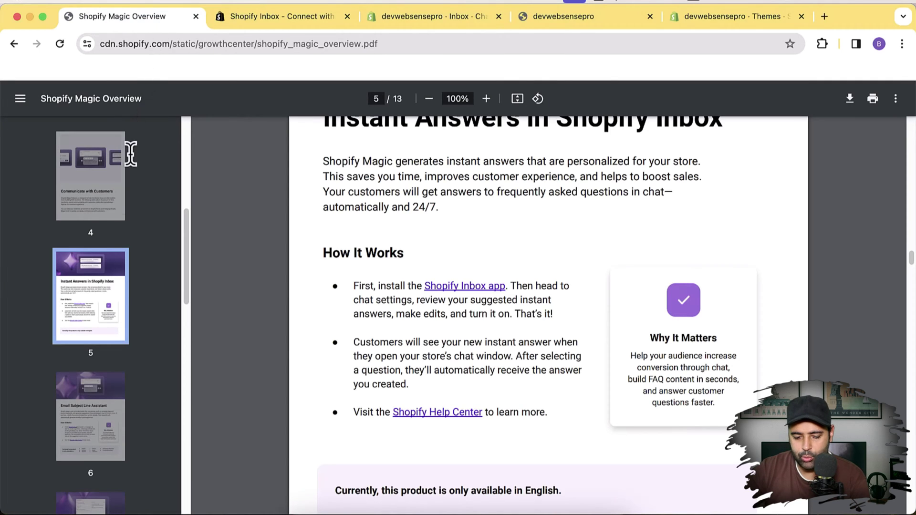
{"action": "left_click", "coordinate": [69, 420]}
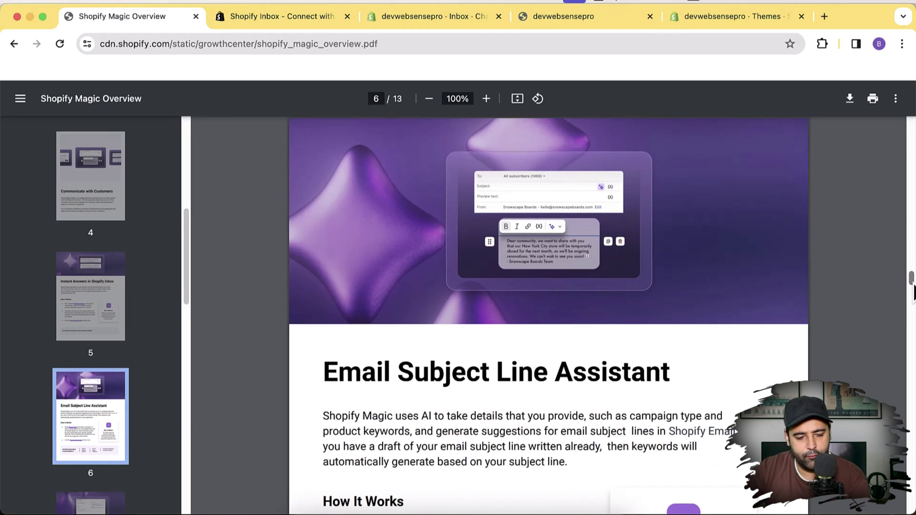
- Open the Shopify Email listing linked in the guide in a new tab and launch the app in the store admin
{"action": "left_click_drag", "start_coordinate": [913, 291], "coordinate": [913, 302]}
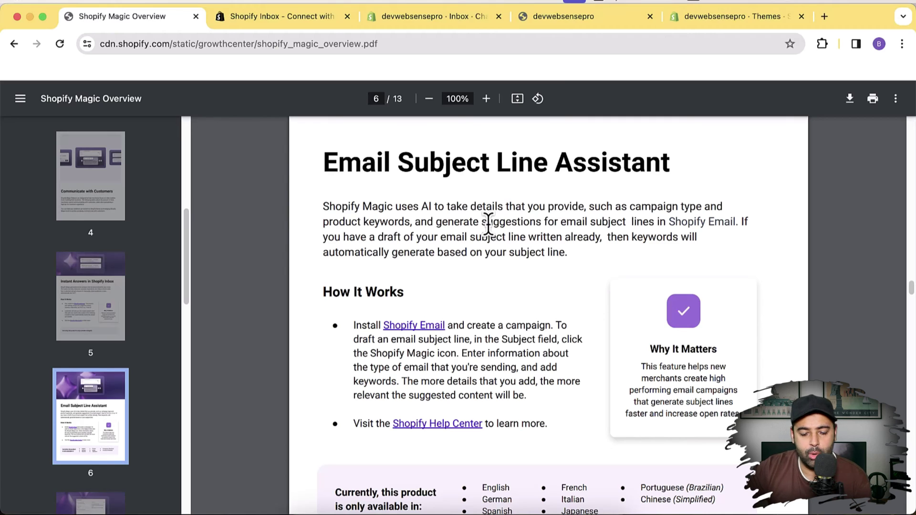
{"action": "right_click", "coordinate": [436, 329]}
{"action": "left_click", "coordinate": [439, 331]}
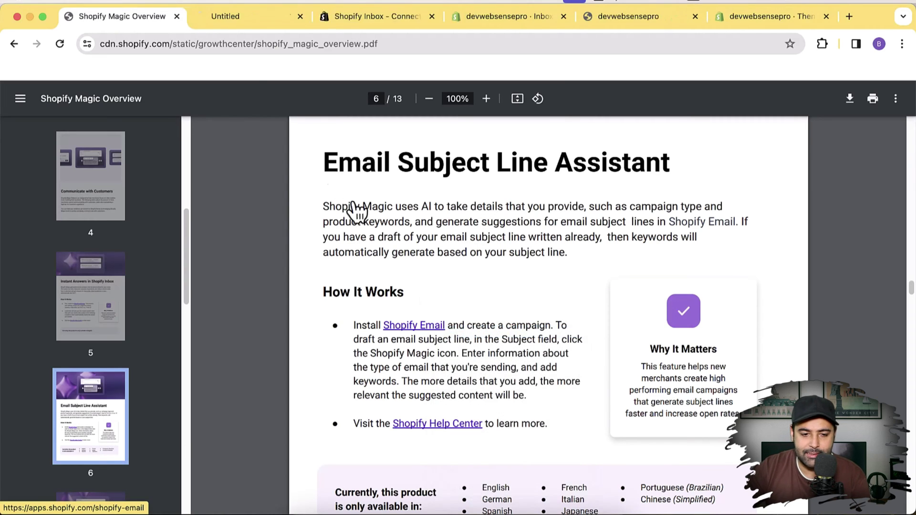
{"action": "left_click", "coordinate": [231, 24]}
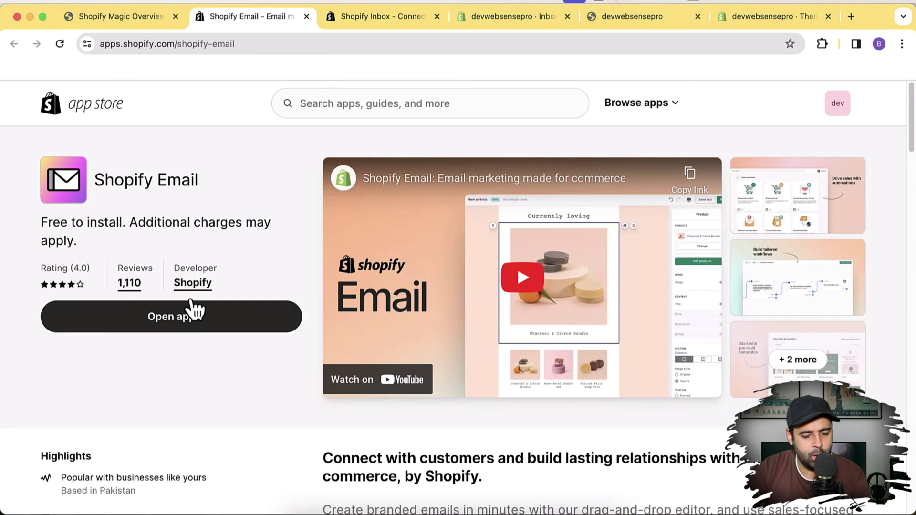
{"action": "left_click", "coordinate": [201, 323]}
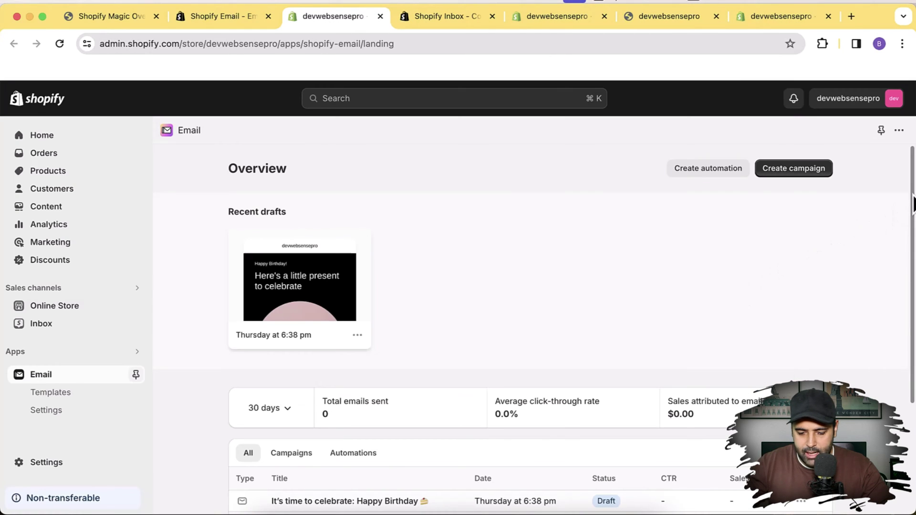
- Look over the Email overview, start creating a campaign and browse the available email templates
{"action": "scroll", "coordinate": [907, 239], "scroll_direction": "down", "scroll_amount": 3}
{"action": "scroll", "coordinate": [912, 248], "scroll_direction": "down", "scroll_amount": 3}
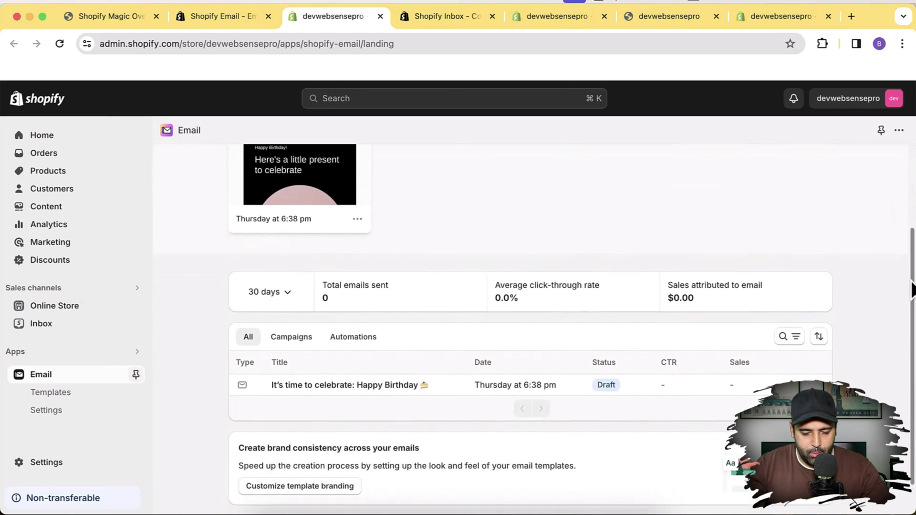
{"action": "scroll", "coordinate": [913, 310], "scroll_direction": "up", "scroll_amount": 5}
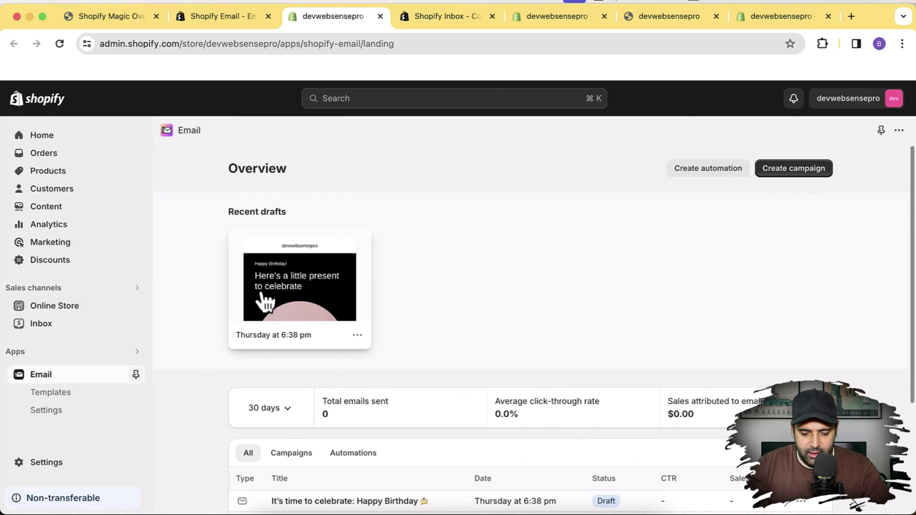
{"action": "left_click", "coordinate": [805, 172]}
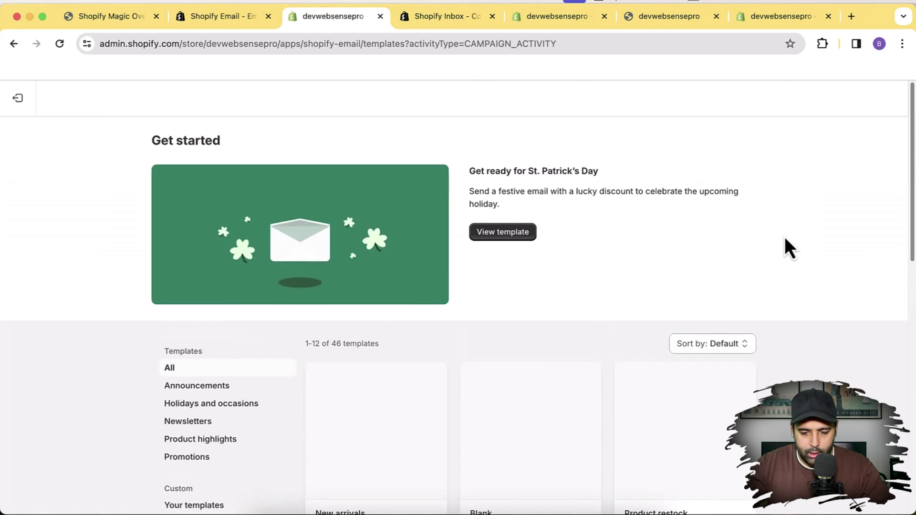
{"action": "scroll", "coordinate": [910, 229], "scroll_direction": "down", "scroll_amount": 5}
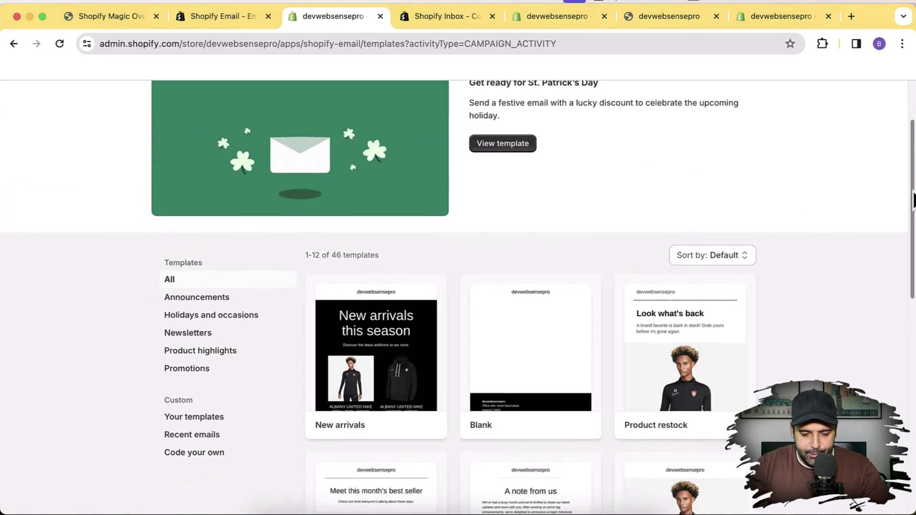
{"action": "left_click_drag", "start_coordinate": [912, 210], "coordinate": [903, 273]}
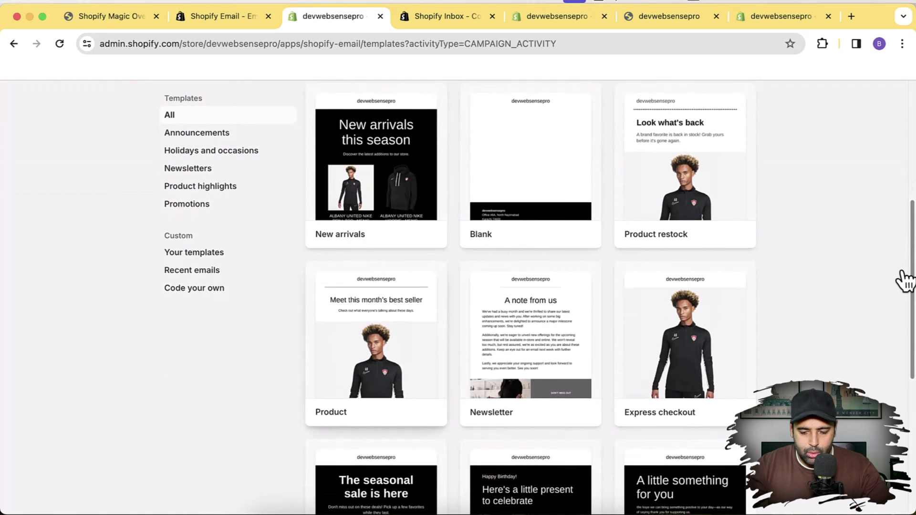
{"action": "scroll", "coordinate": [905, 283], "scroll_direction": "down", "scroll_amount": 4}
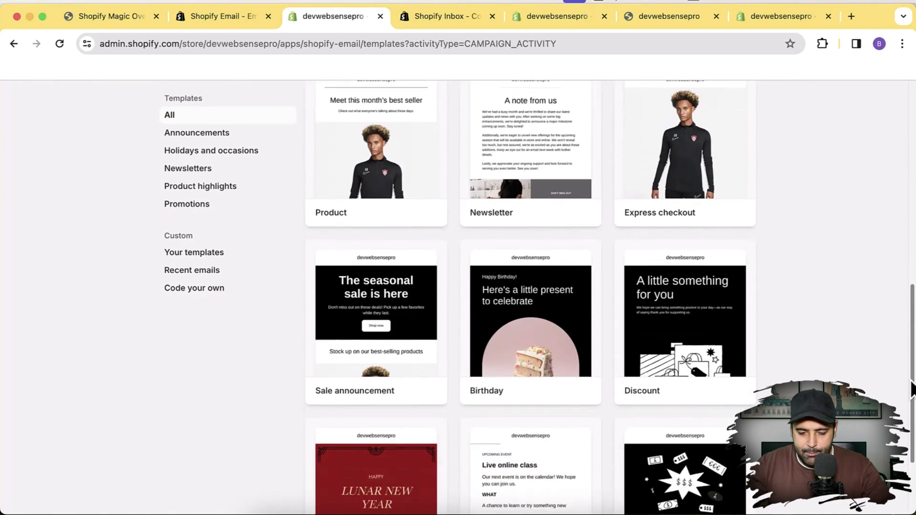
{"action": "scroll", "coordinate": [905, 283], "scroll_direction": "up", "scroll_amount": 6}
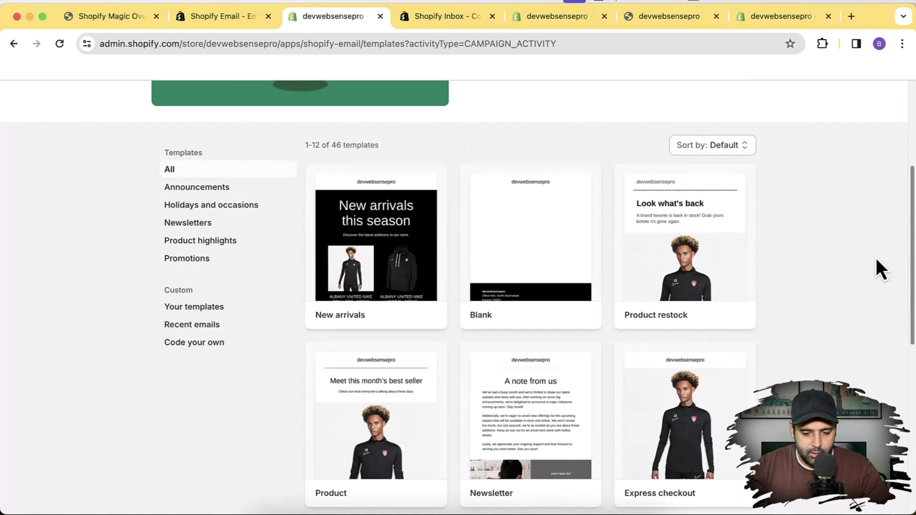
- Preview the New arrivals template from header to footer and select it for the campaign
{"action": "left_click", "coordinate": [370, 260]}
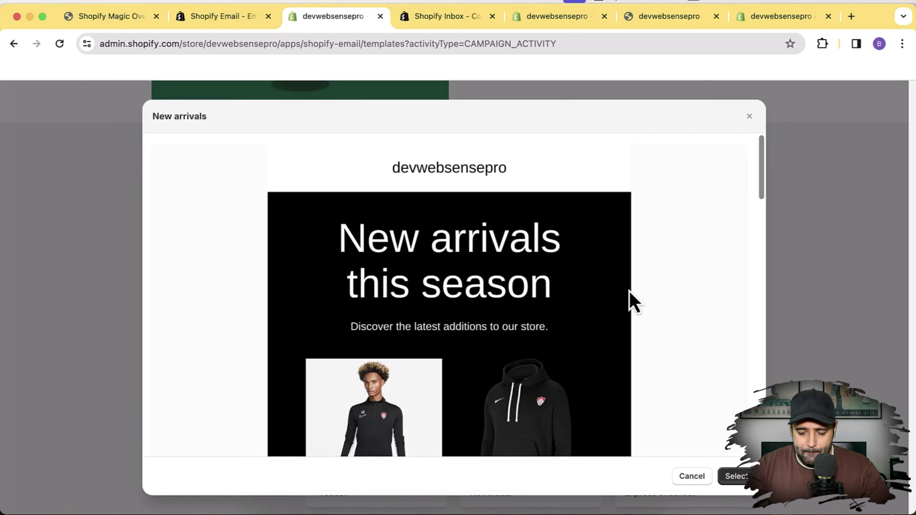
{"action": "left_click_drag", "start_coordinate": [761, 170], "coordinate": [749, 348]}
{"action": "scroll", "coordinate": [749, 348], "scroll_direction": "down", "scroll_amount": 10}
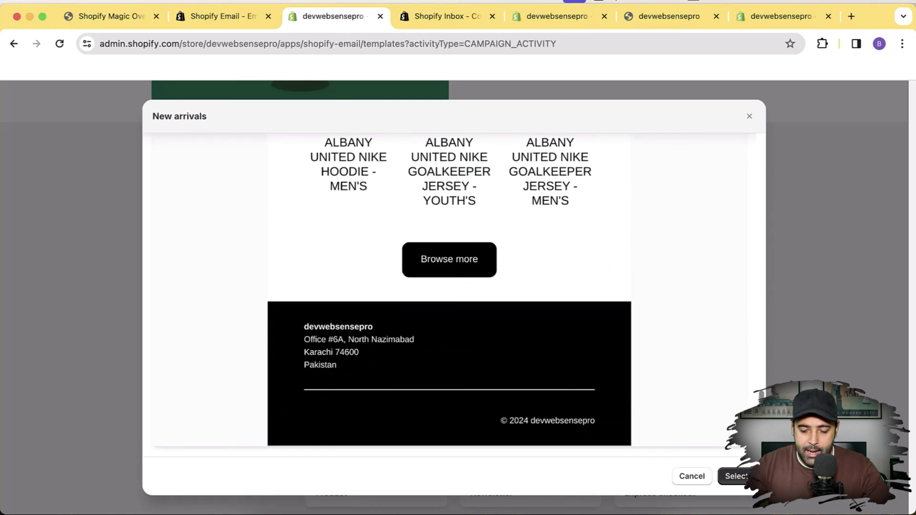
{"action": "left_click_drag", "start_coordinate": [759, 420], "coordinate": [743, 163]}
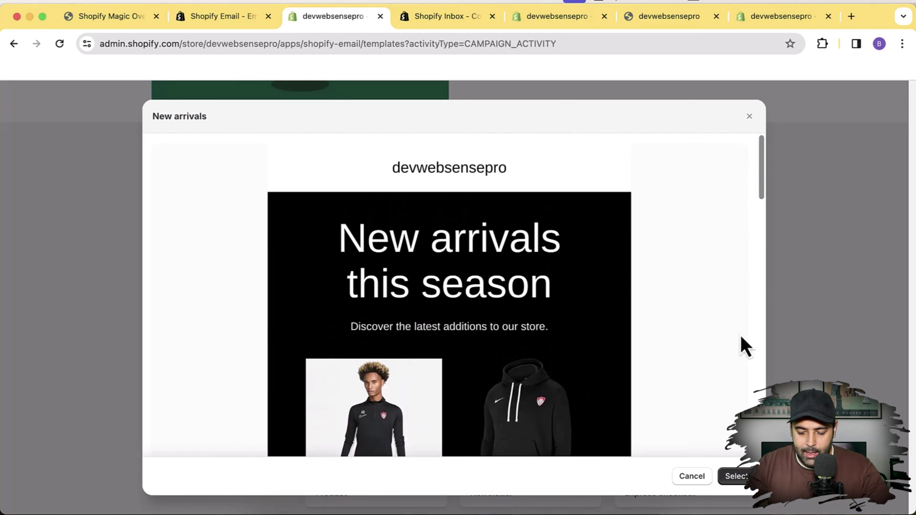
{"action": "left_click", "coordinate": [735, 477]}
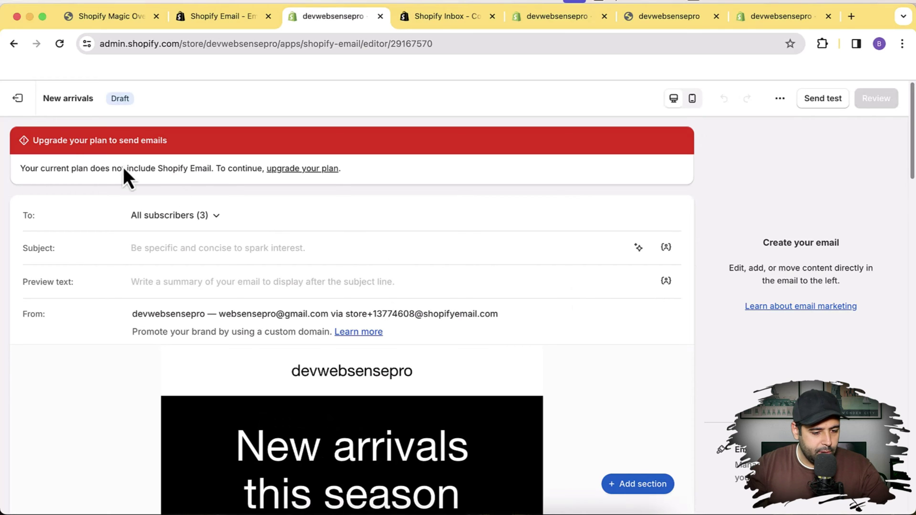
- Read the notice about upgrading the plan and open the AI generator for the email's subject line
{"action": "left_click_drag", "start_coordinate": [33, 142], "coordinate": [167, 138]}
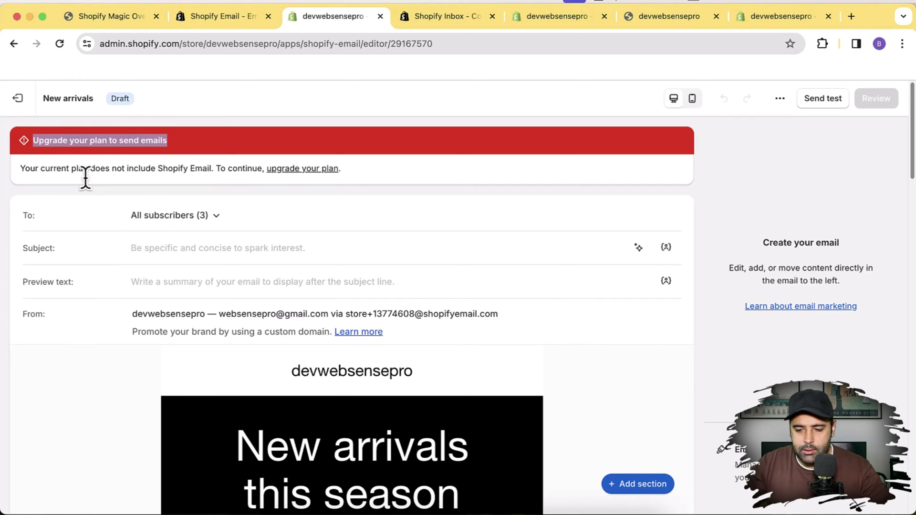
{"action": "left_click", "coordinate": [633, 200]}
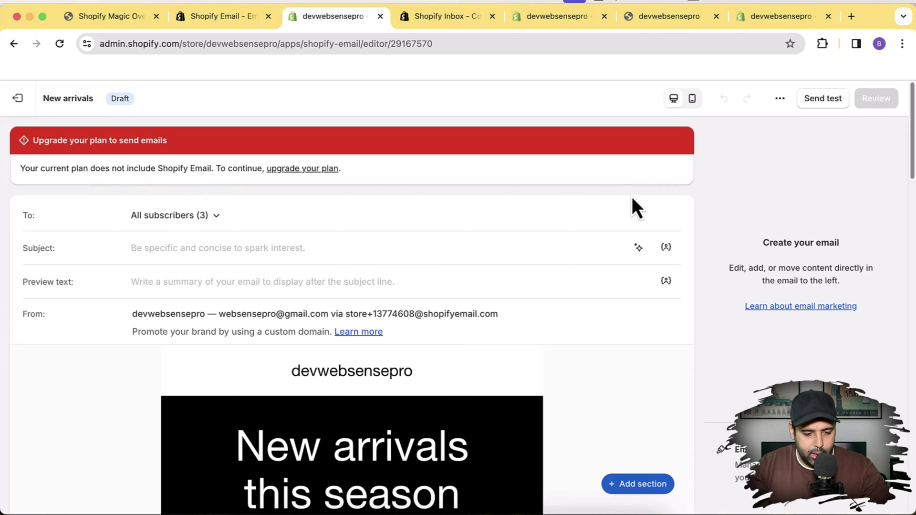
{"action": "left_click", "coordinate": [156, 250]}
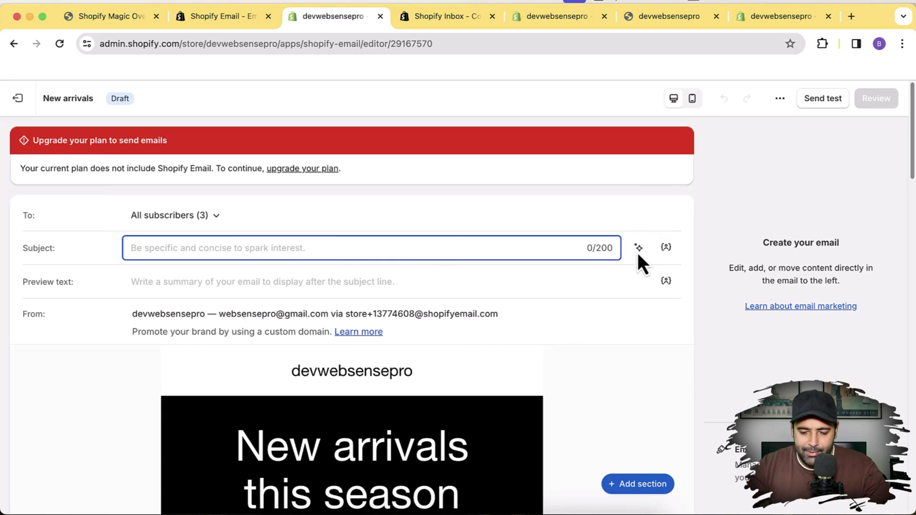
{"action": "left_click", "coordinate": [638, 250]}
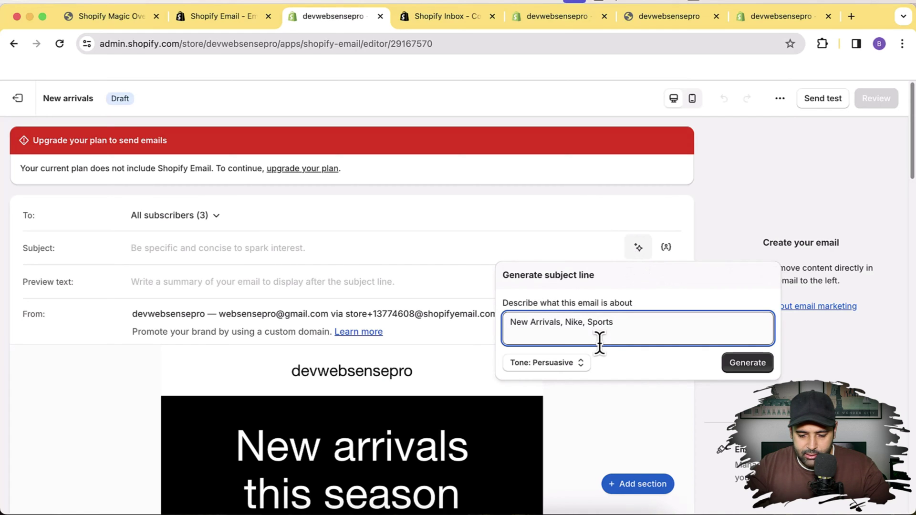
- Generate subject lines in a Playful tone from "New Arrivals, Nike, Sports" and use "Get your hands on our fresh kicks now! 😀"
{"action": "triple_click", "coordinate": [619, 339]}
{"action": "left_click", "coordinate": [619, 339]}
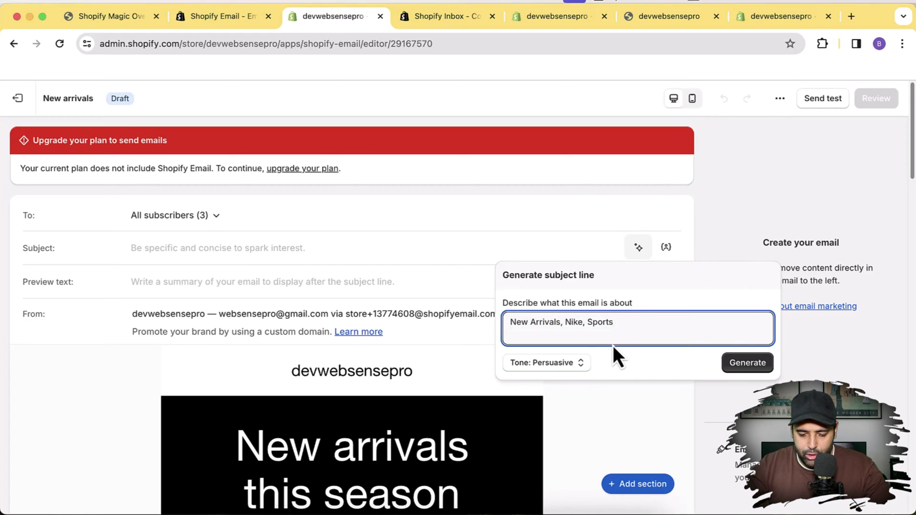
{"action": "left_click", "coordinate": [578, 364]}
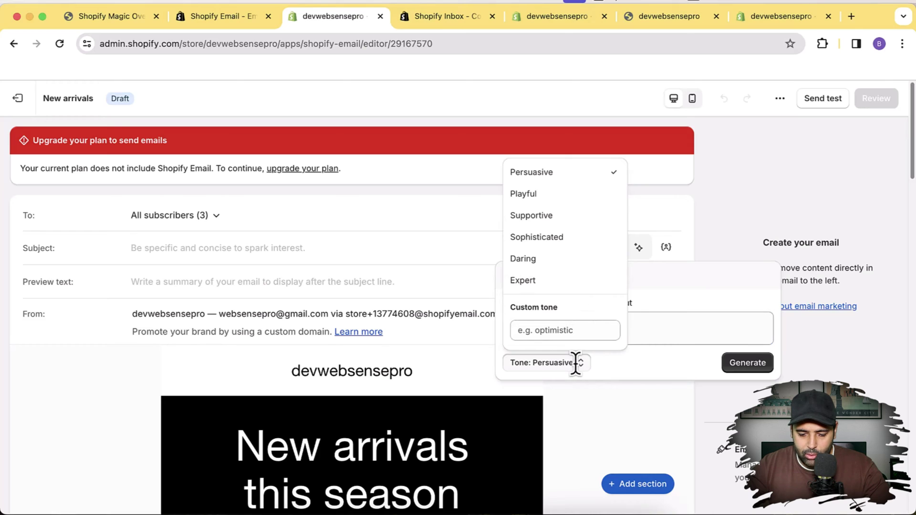
{"action": "left_click", "coordinate": [580, 195]}
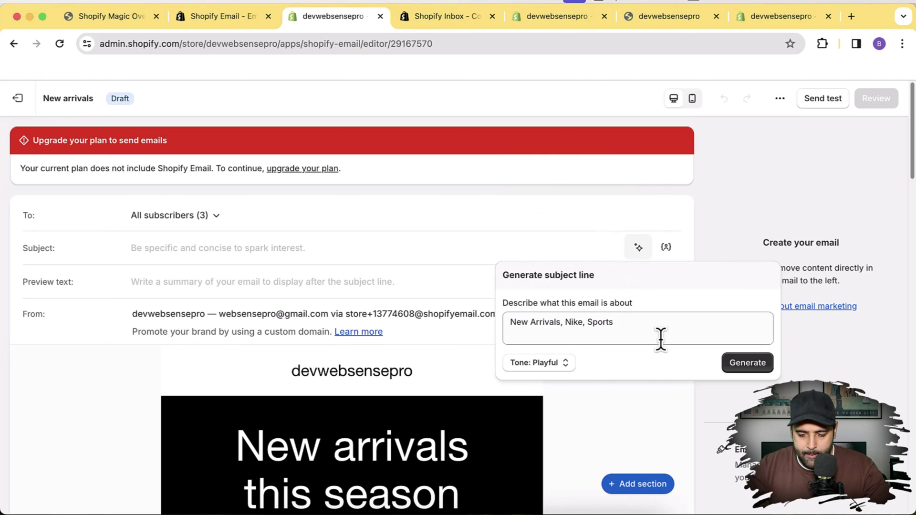
{"action": "left_click", "coordinate": [740, 363]}
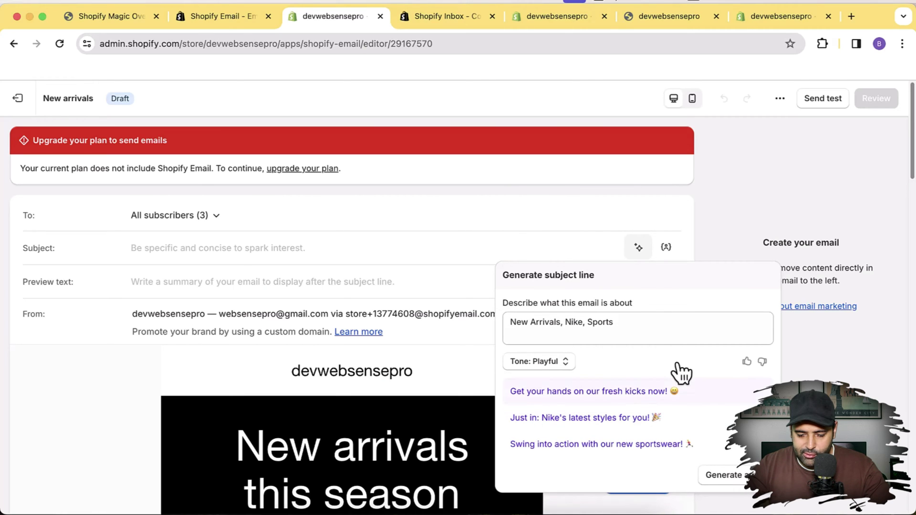
{"action": "scroll", "coordinate": [682, 372], "scroll_direction": "down", "scroll_amount": 1}
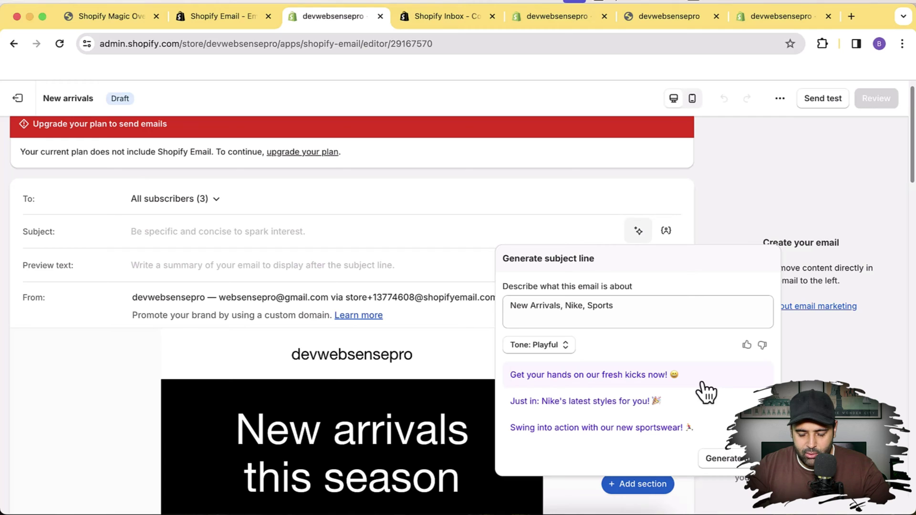
{"action": "left_click", "coordinate": [702, 383]}
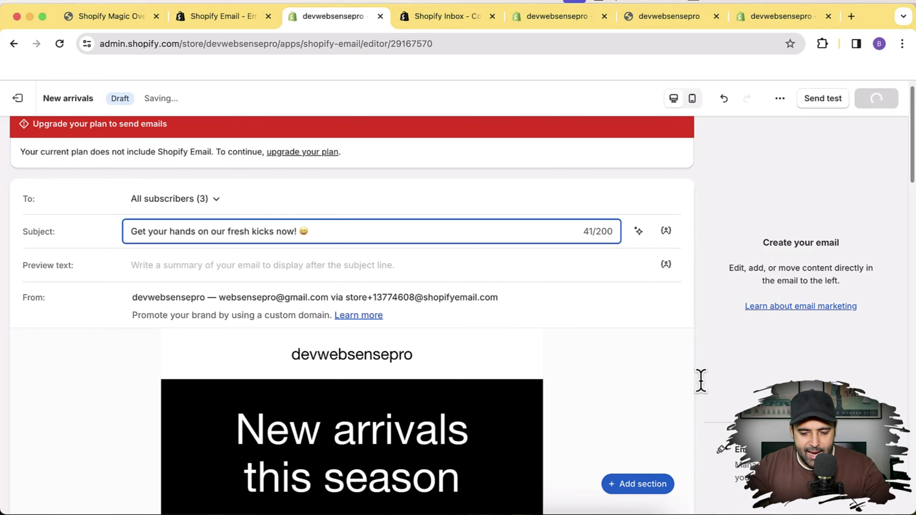
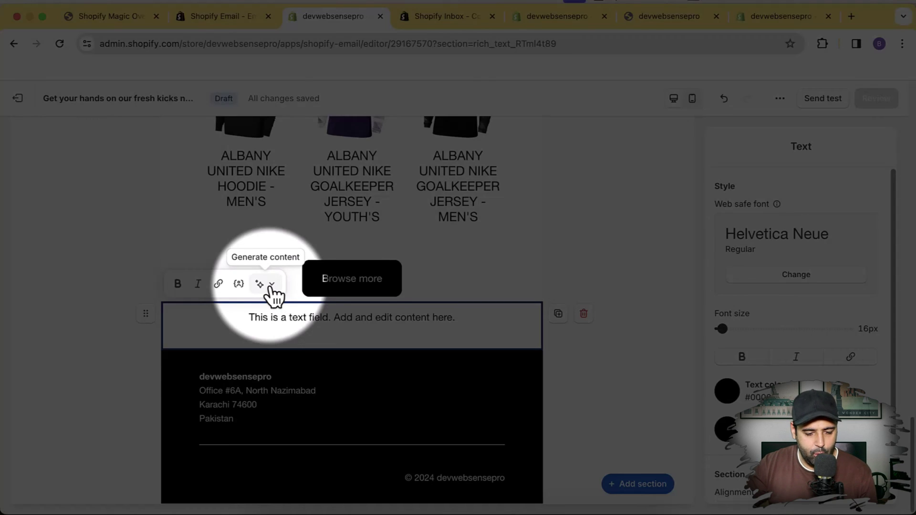
- Open the AI content generator for the email's closing text section and describe the content as "sending new arrival email to visitors who abandoned cart"
{"action": "left_click", "coordinate": [270, 289]}
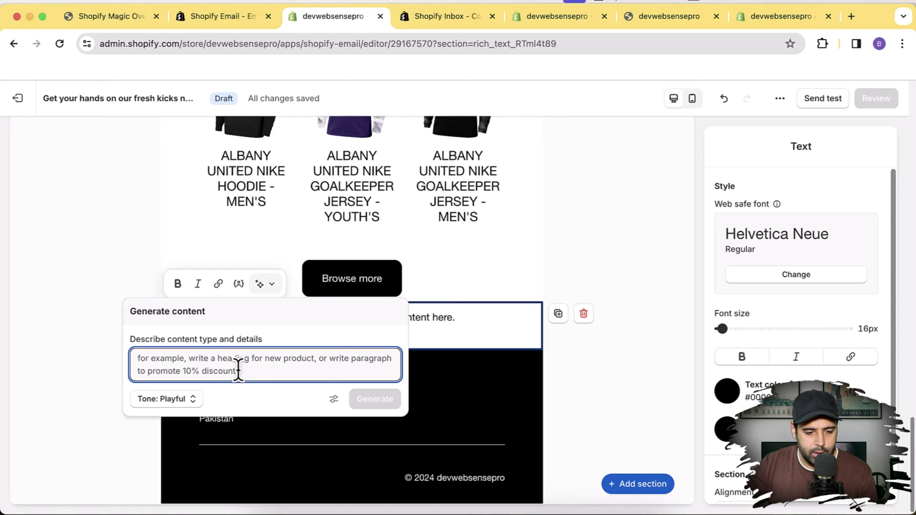
{"action": "key", "text": "Tab"}
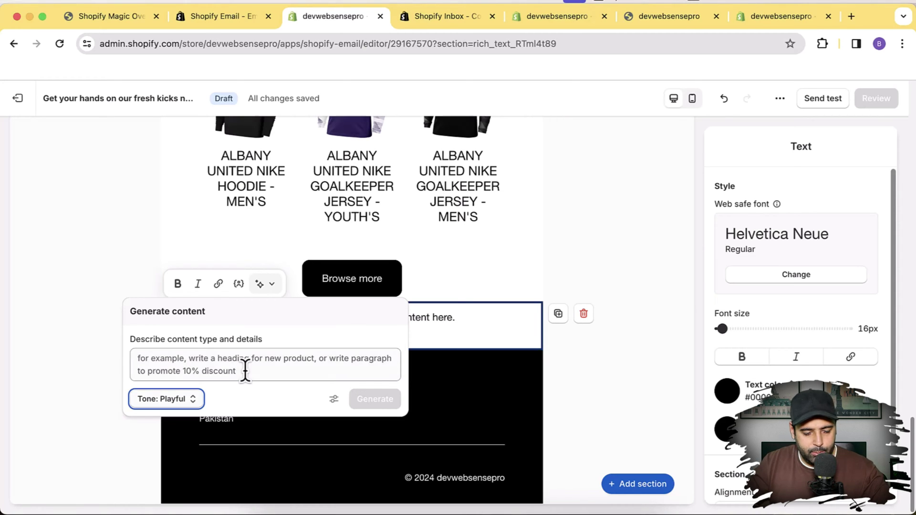
{"action": "left_click", "coordinate": [243, 370]}
{"action": "type", "text": "sendin"}
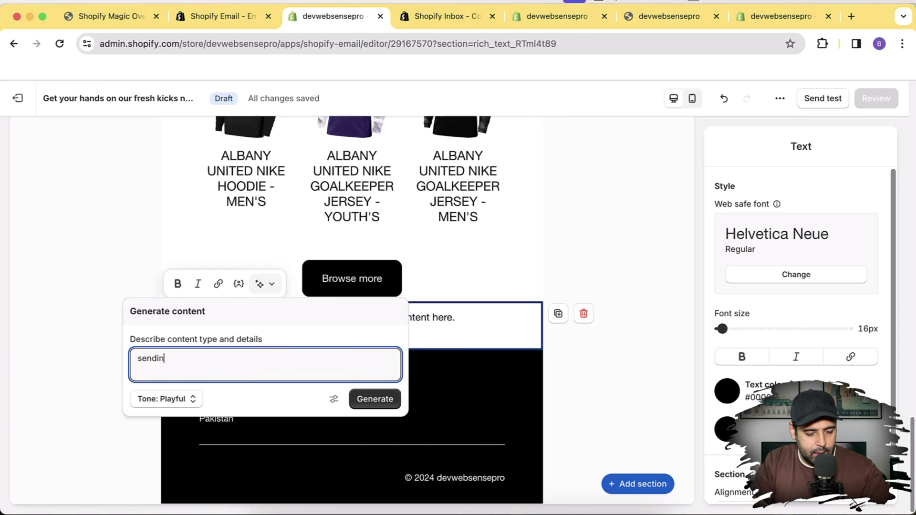
{"action": "type", "text": "g new arriv"}
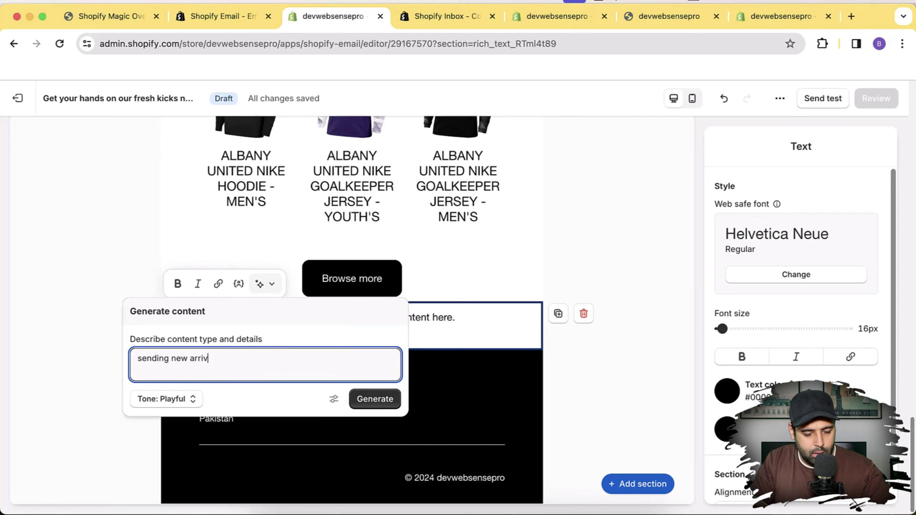
{"action": "type", "text": "al emai"}
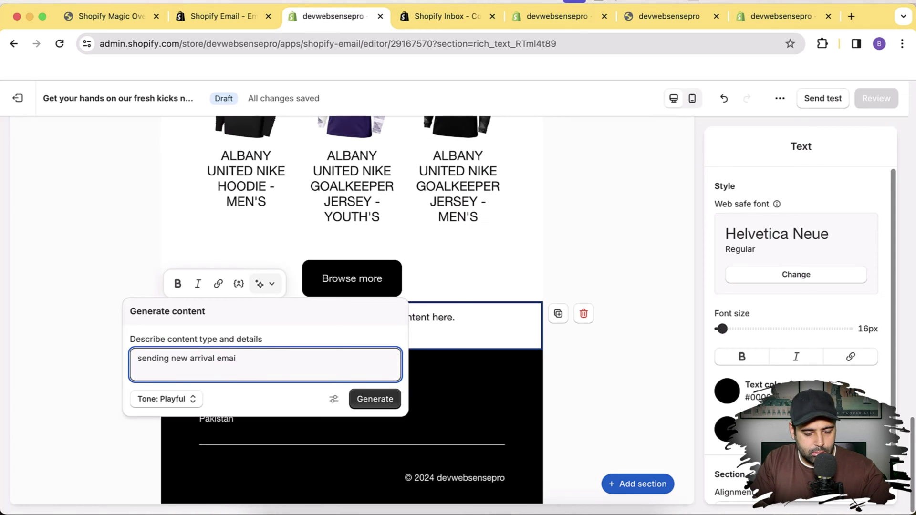
{"action": "type", "text": "l to visito"}
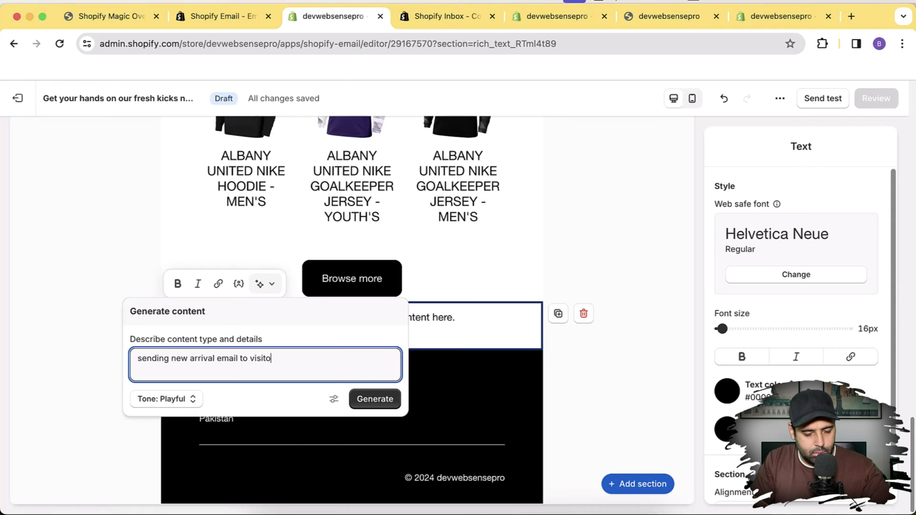
{"action": "type", "text": "rs who a"}
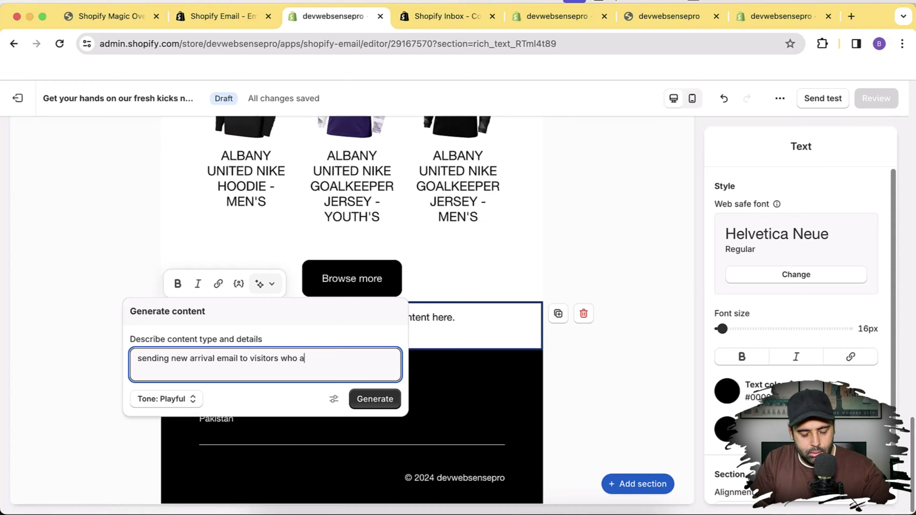
{"action": "type", "text": "bandoned cart"}
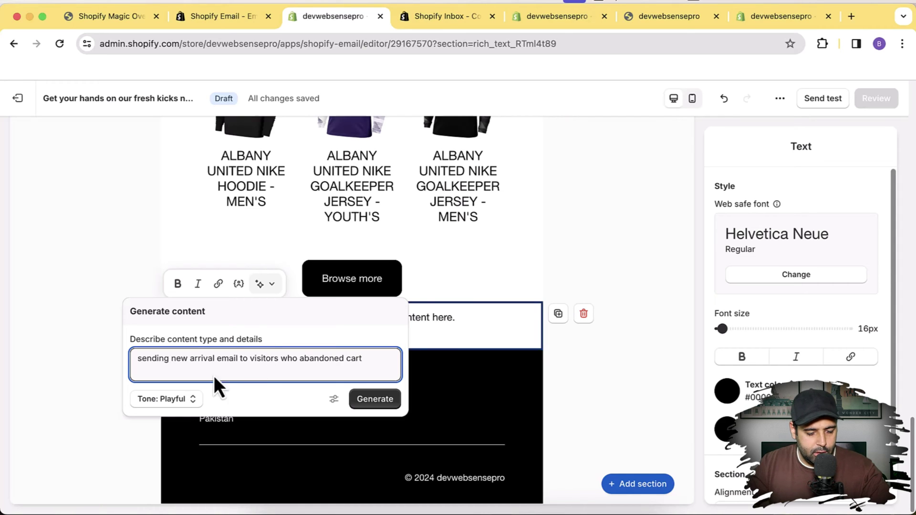
- Set a custom "friendly" tone, generate the text and keep the result in the email's text section
{"action": "left_click", "coordinate": [159, 399]}
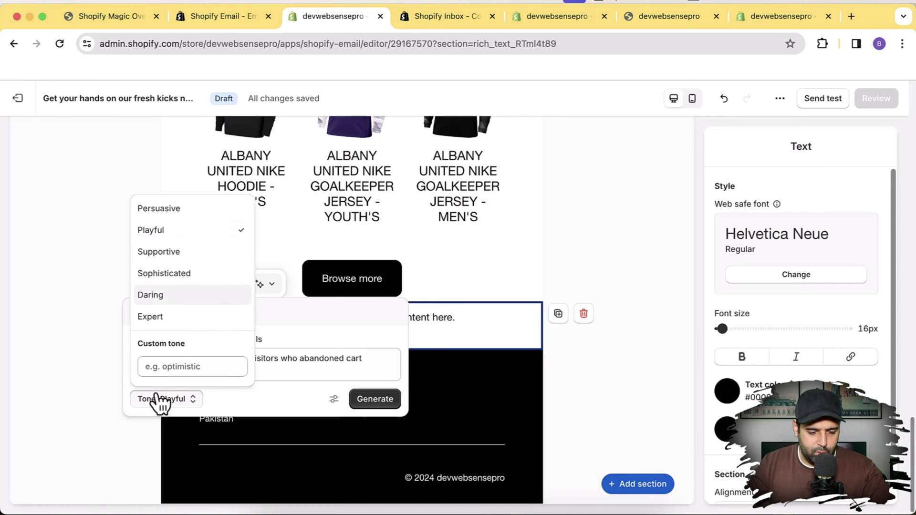
{"action": "left_click", "coordinate": [201, 368]}
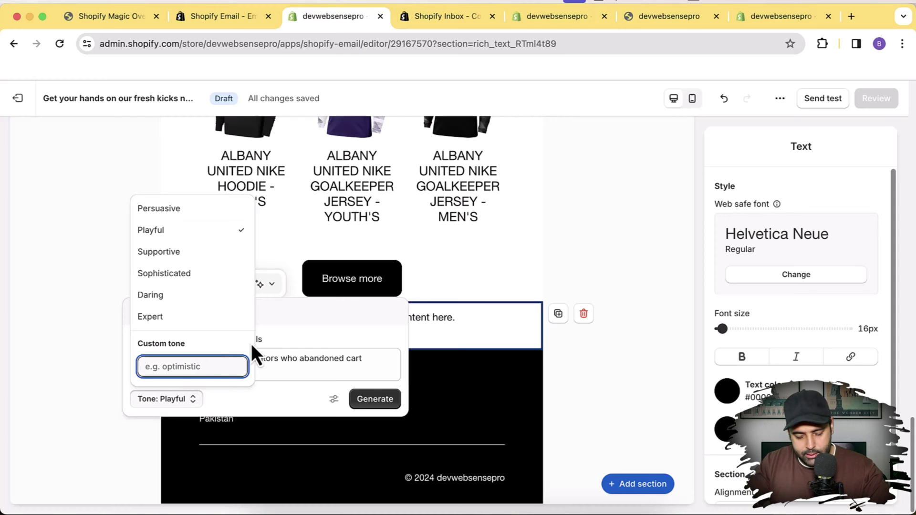
{"action": "type", "text": "fri"}
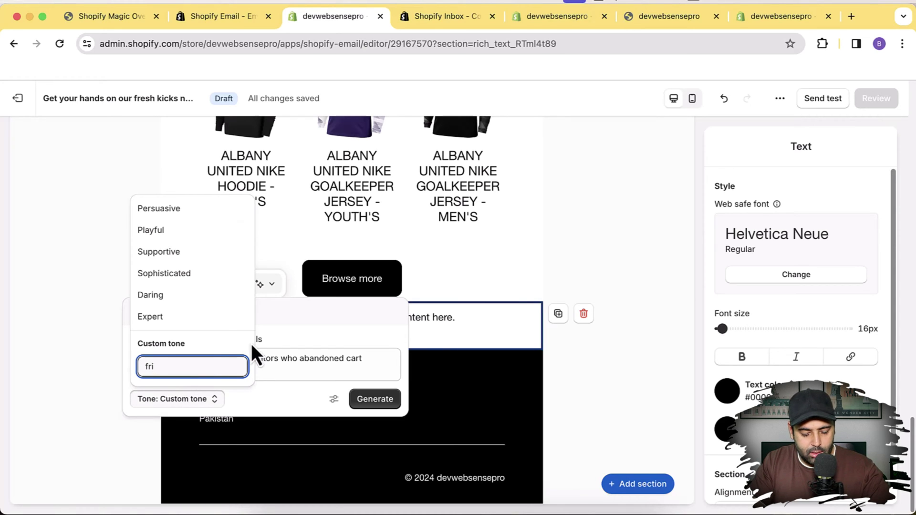
{"action": "type", "text": "endly"}
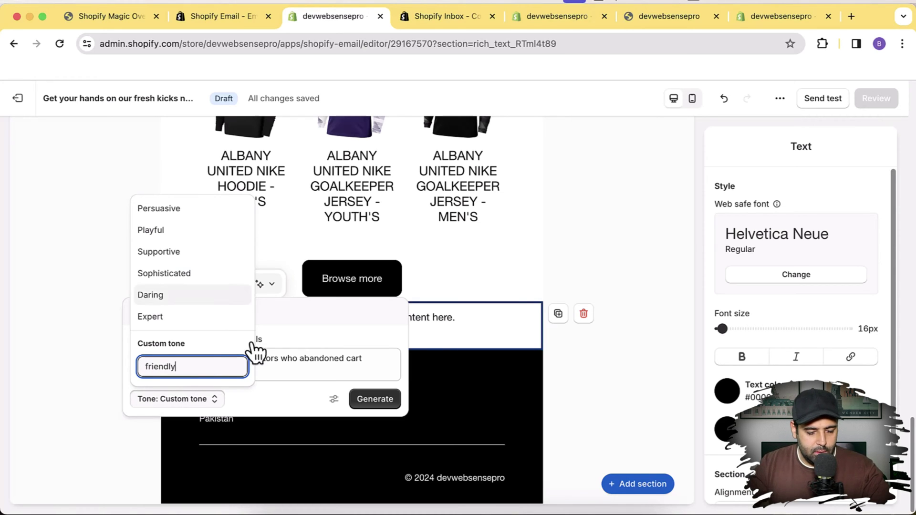
{"action": "left_click", "coordinate": [286, 367]}
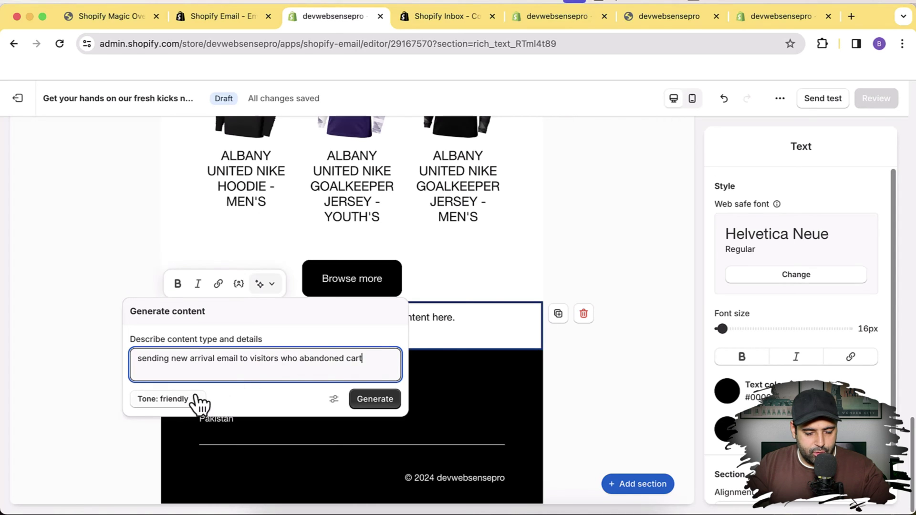
{"action": "left_click", "coordinate": [378, 401]}
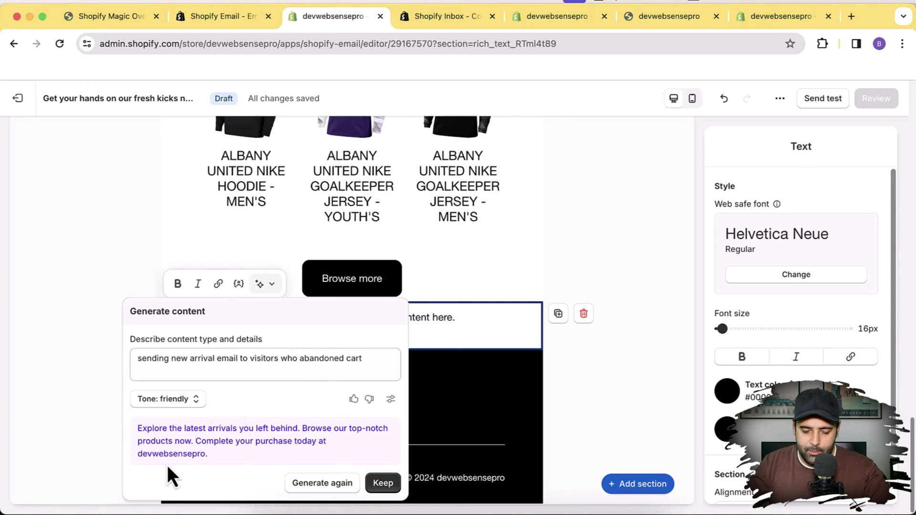
{"action": "left_click", "coordinate": [383, 487]}
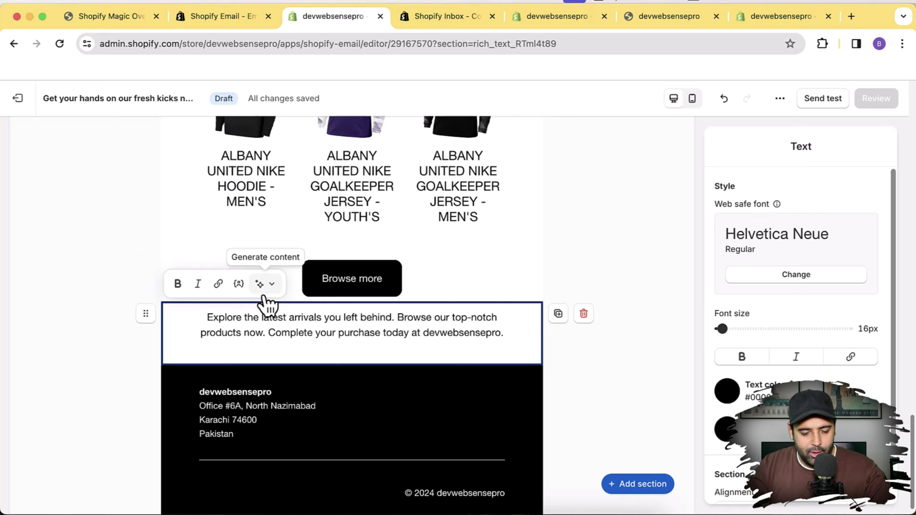
- Look over the email and try to send a test email to the prefilled address, closing the dialog at the end
{"action": "scroll", "coordinate": [611, 334], "scroll_direction": "up", "scroll_amount": 15}
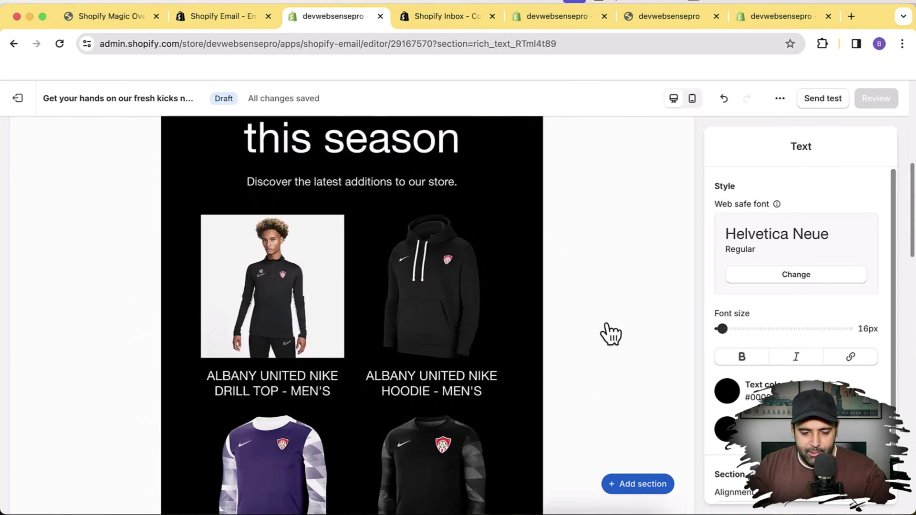
{"action": "scroll", "coordinate": [611, 334], "scroll_direction": "down", "scroll_amount": 15}
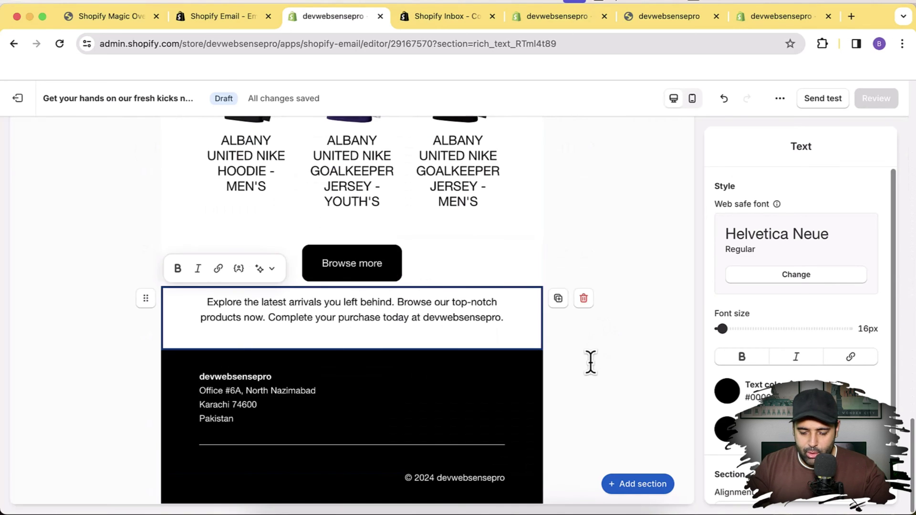
{"action": "scroll", "coordinate": [593, 374], "scroll_direction": "up", "scroll_amount": 15}
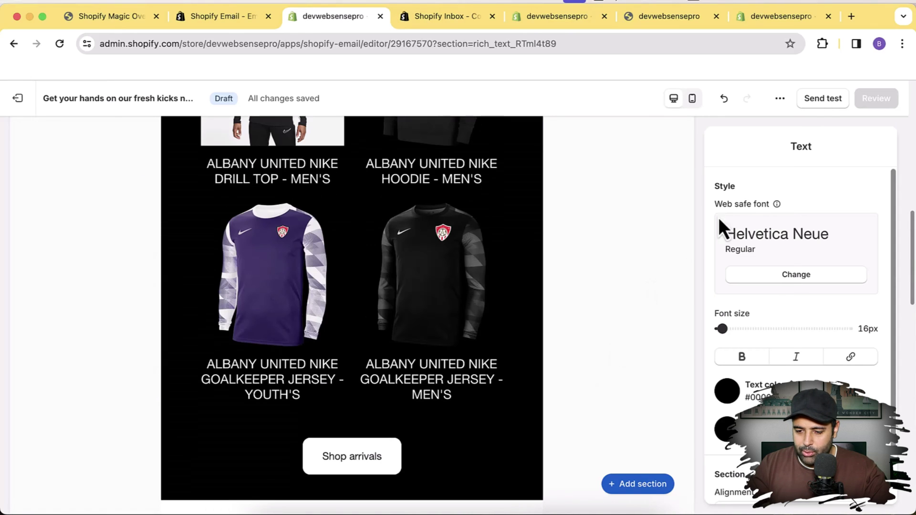
{"action": "left_click", "coordinate": [822, 101]}
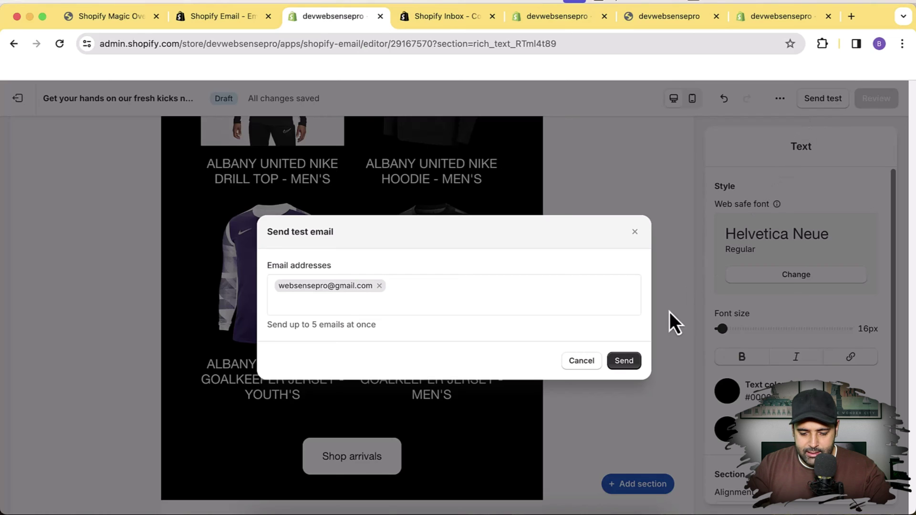
{"action": "left_click", "coordinate": [625, 362]}
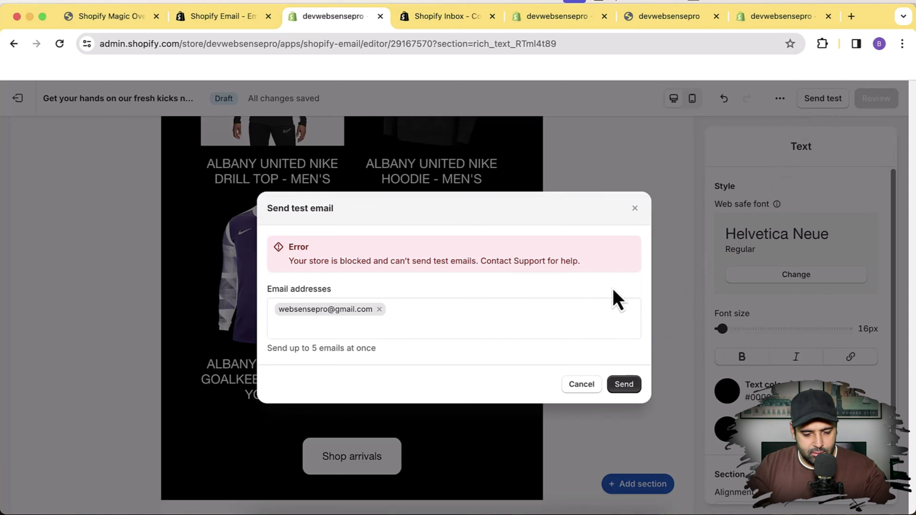
{"action": "left_click_drag", "start_coordinate": [312, 261], "coordinate": [585, 260]}
{"action": "left_click", "coordinate": [531, 262]}
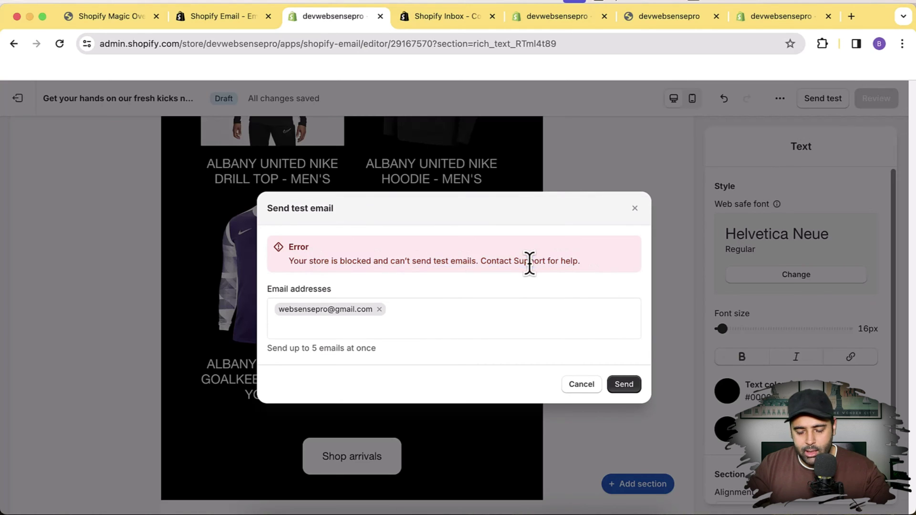
{"action": "left_click", "coordinate": [582, 384]}
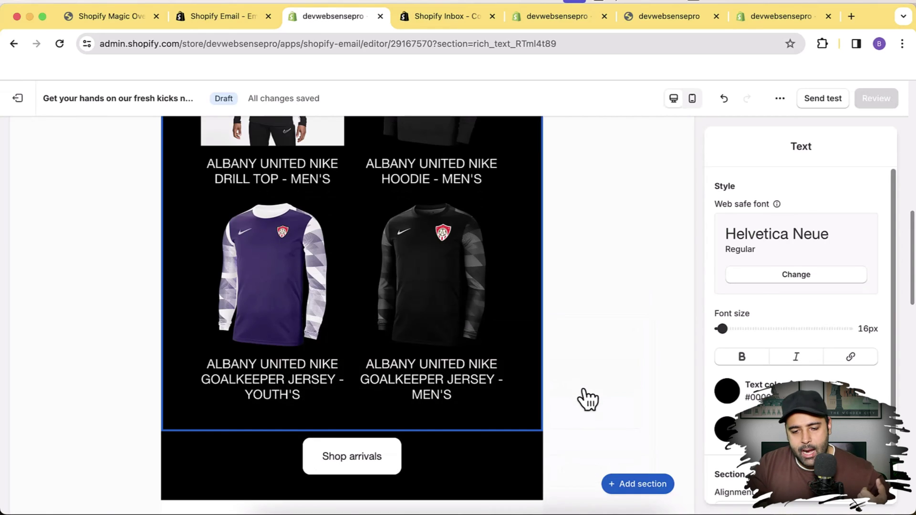
- Return to the Shopify Magic Overview guide and read from Generate Email Text through Email Send Time Optimization to Shopify Magic in the Online Store Editor
{"action": "left_click", "coordinate": [115, 17]}
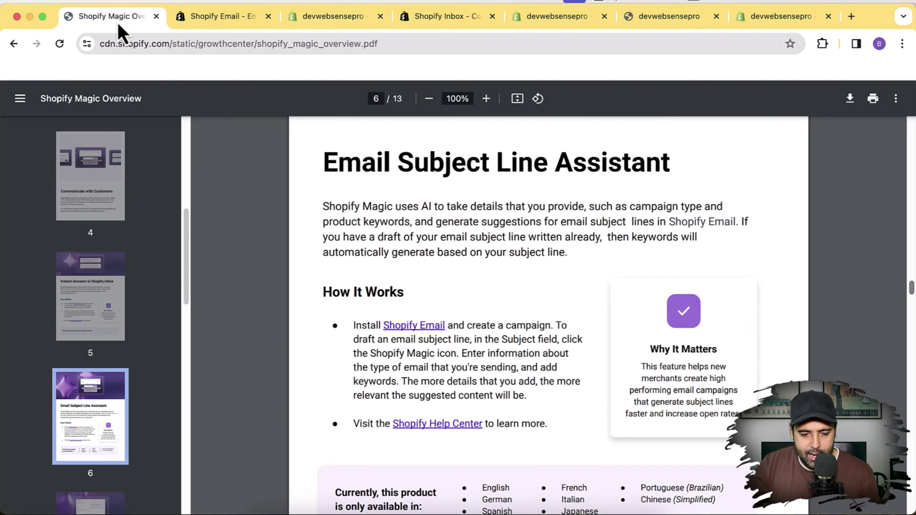
{"action": "left_click_drag", "start_coordinate": [912, 292], "coordinate": [911, 329]}
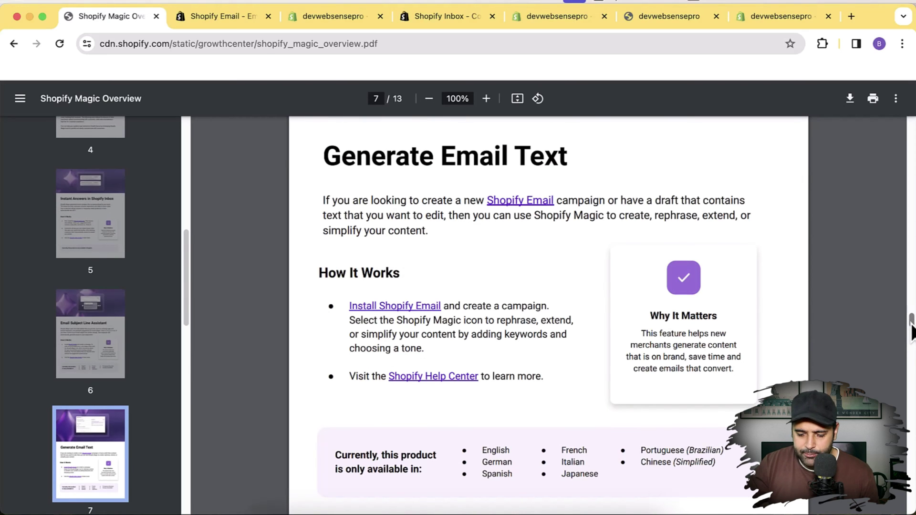
{"action": "left_click_drag", "start_coordinate": [912, 329], "coordinate": [913, 363]}
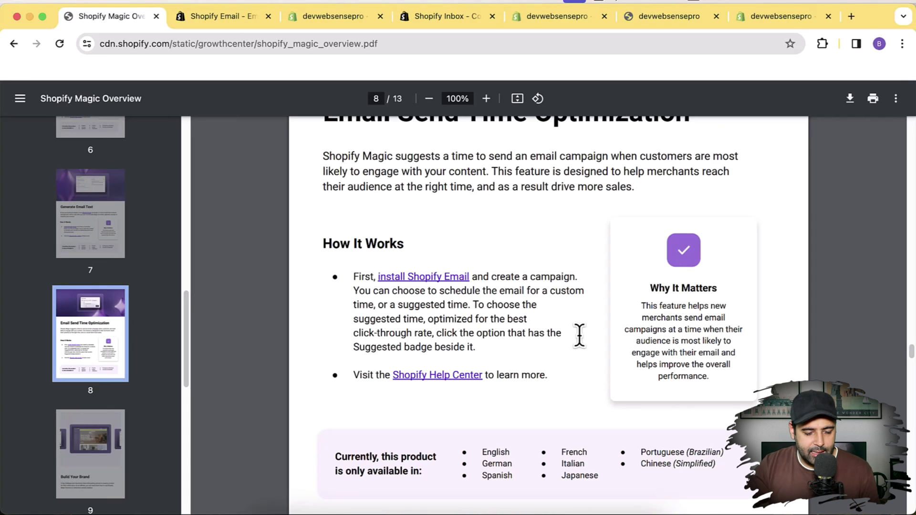
{"action": "left_click_drag", "start_coordinate": [188, 322], "coordinate": [185, 381]}
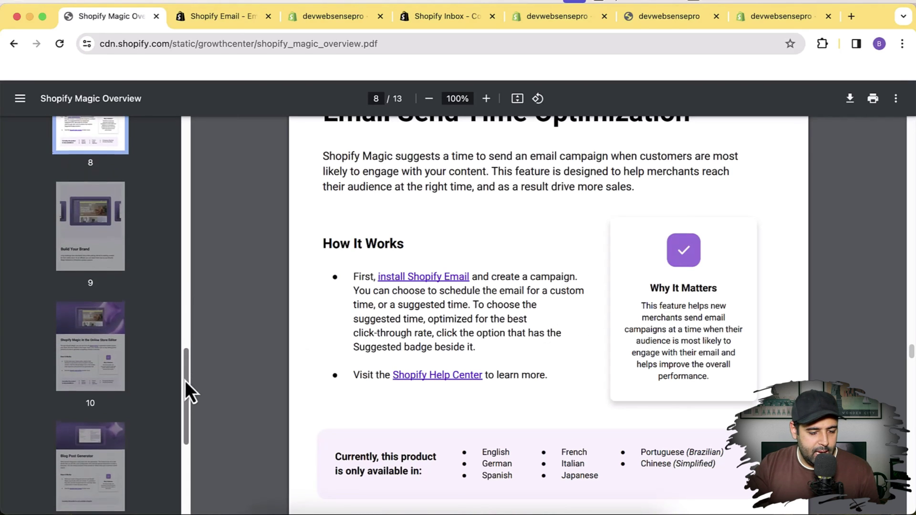
{"action": "left_click", "coordinate": [90, 251]}
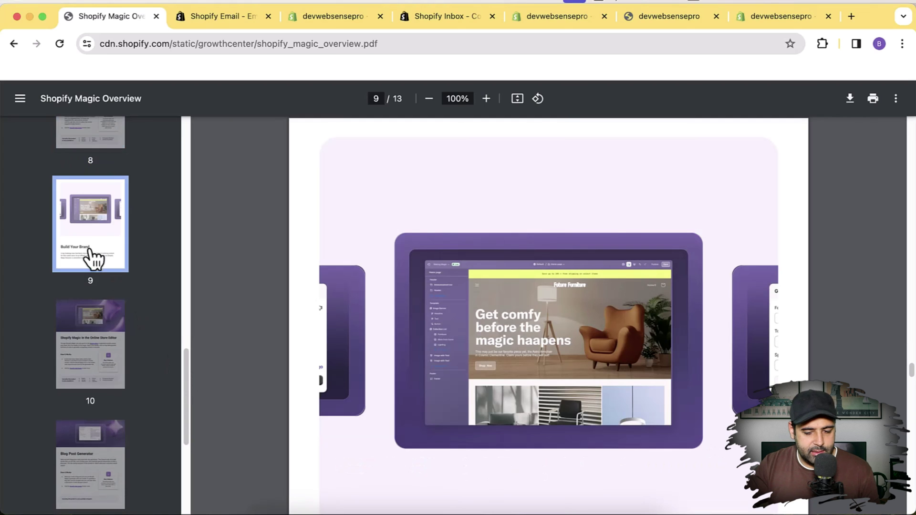
{"action": "left_click", "coordinate": [117, 352]}
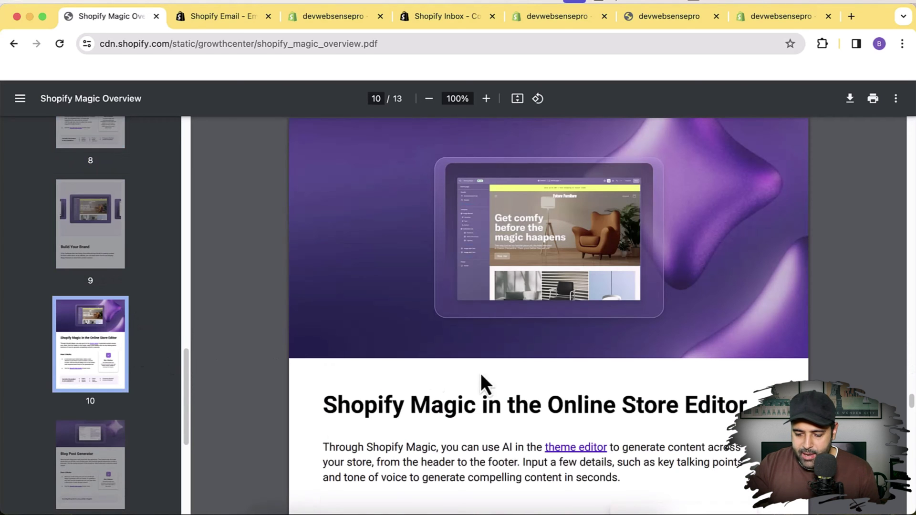
{"action": "scroll", "coordinate": [913, 415], "scroll_direction": "down", "scroll_amount": 1}
{"action": "left_click_drag", "start_coordinate": [912, 415], "coordinate": [913, 422]}
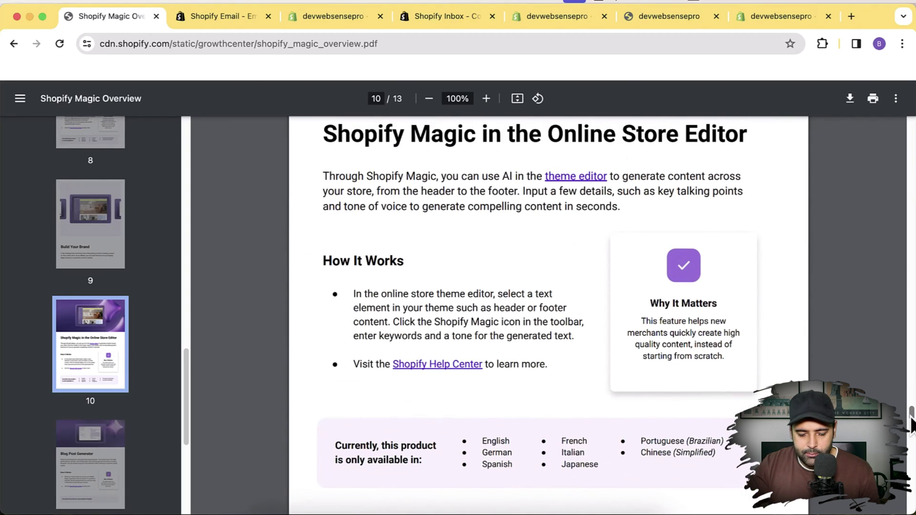
- Revisit the guide's Instant Answers and Email Subject Line Assistant pages and return to the Online Store Editor page
{"action": "left_click_drag", "start_coordinate": [912, 420], "coordinate": [913, 270]}
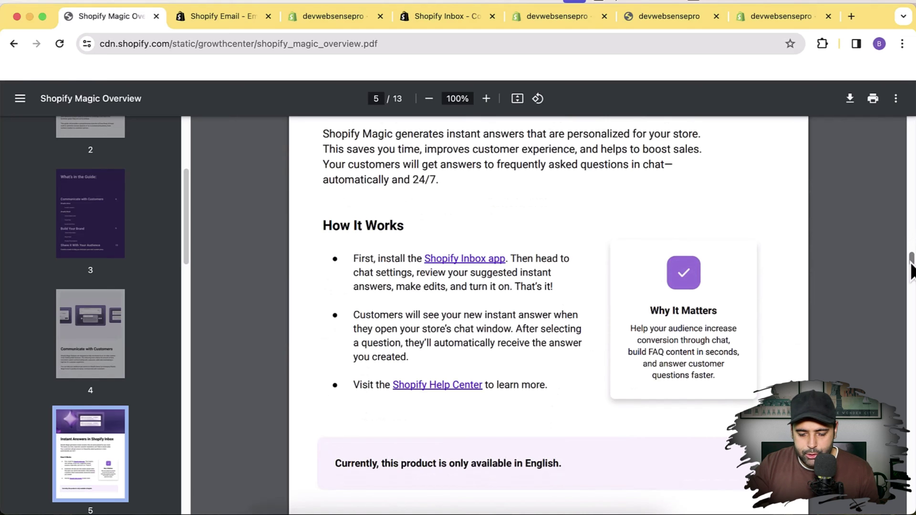
{"action": "left_click_drag", "start_coordinate": [913, 270], "coordinate": [913, 296]}
{"action": "scroll", "coordinate": [913, 296], "scroll_direction": "down", "scroll_amount": 2}
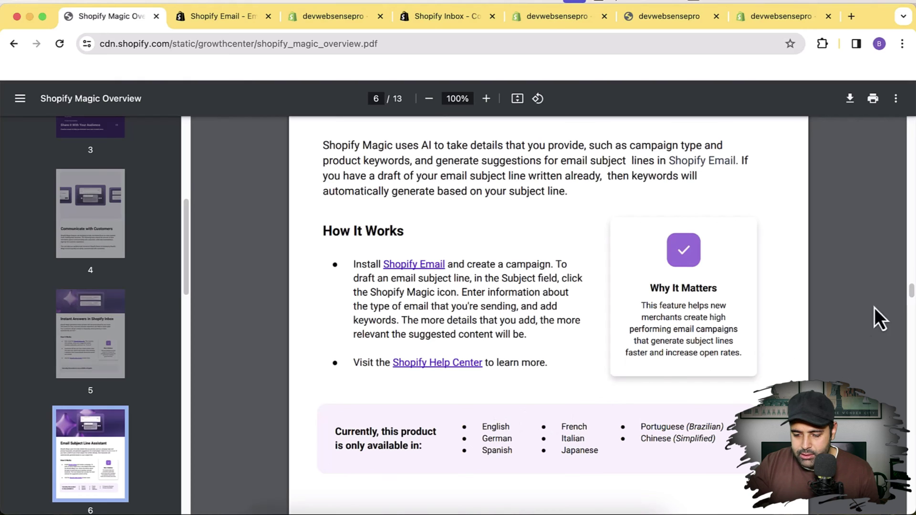
{"action": "left_click_drag", "start_coordinate": [912, 299], "coordinate": [913, 425]}
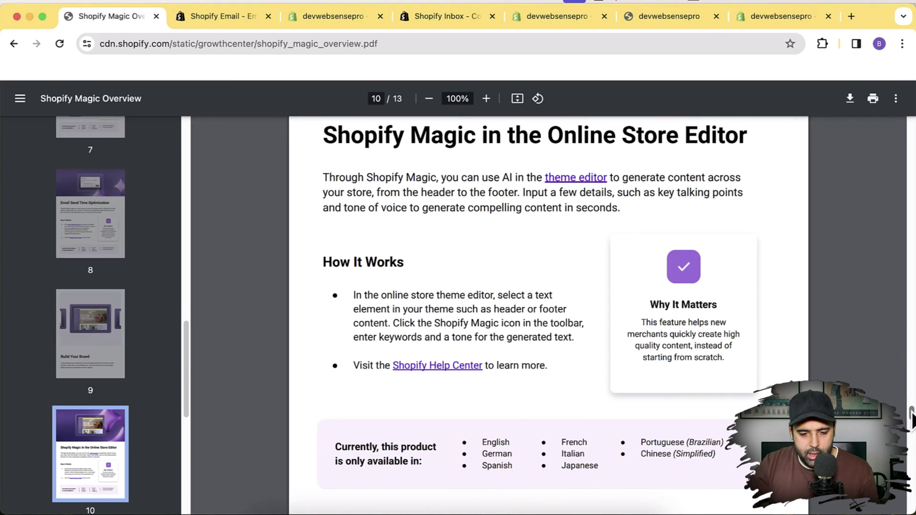
{"action": "scroll", "coordinate": [913, 419], "scroll_direction": "down", "scroll_amount": 5}
{"action": "scroll", "coordinate": [913, 420], "scroll_direction": "up", "scroll_amount": 5}
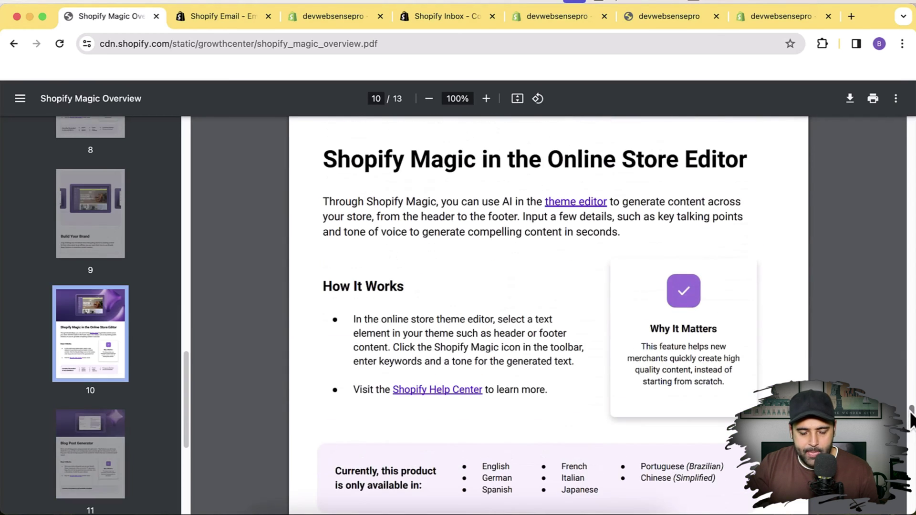
- Leave the Inbox chat settings without saving and open the current Dawn - All theme of the online store for customizing
{"action": "left_click", "coordinate": [288, 22]}
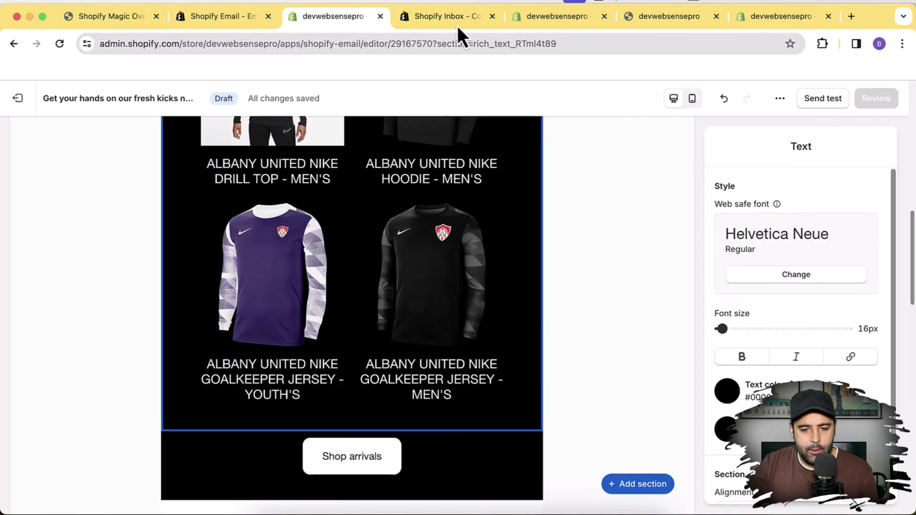
{"action": "left_click", "coordinate": [555, 25]}
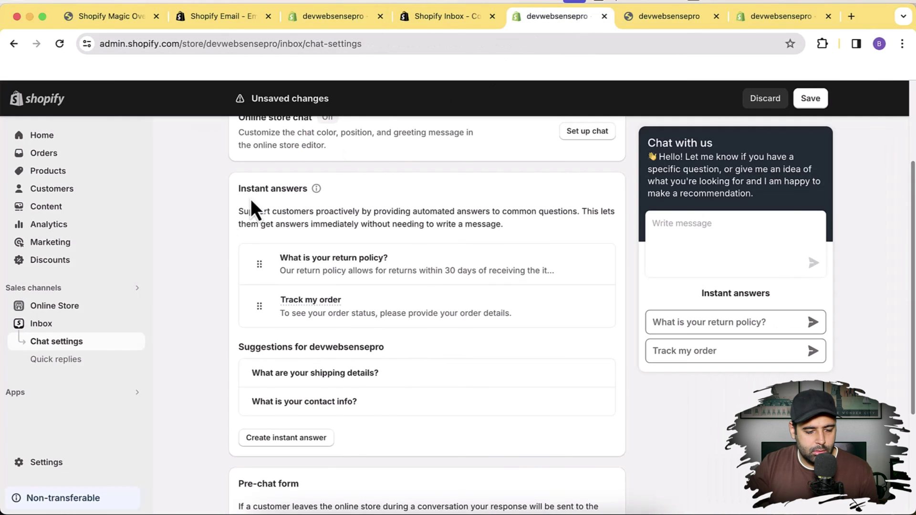
{"action": "left_click", "coordinate": [72, 305]}
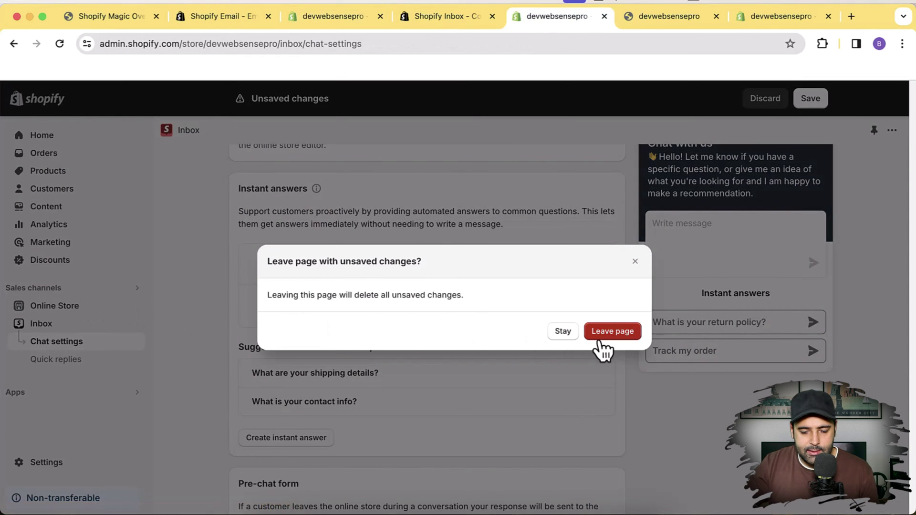
{"action": "left_click", "coordinate": [602, 341]}
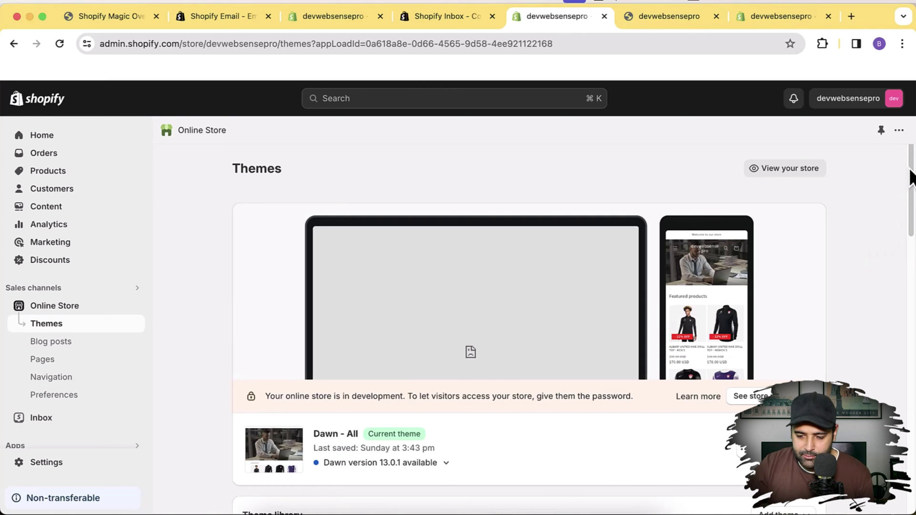
{"action": "left_click_drag", "start_coordinate": [912, 176], "coordinate": [913, 214]}
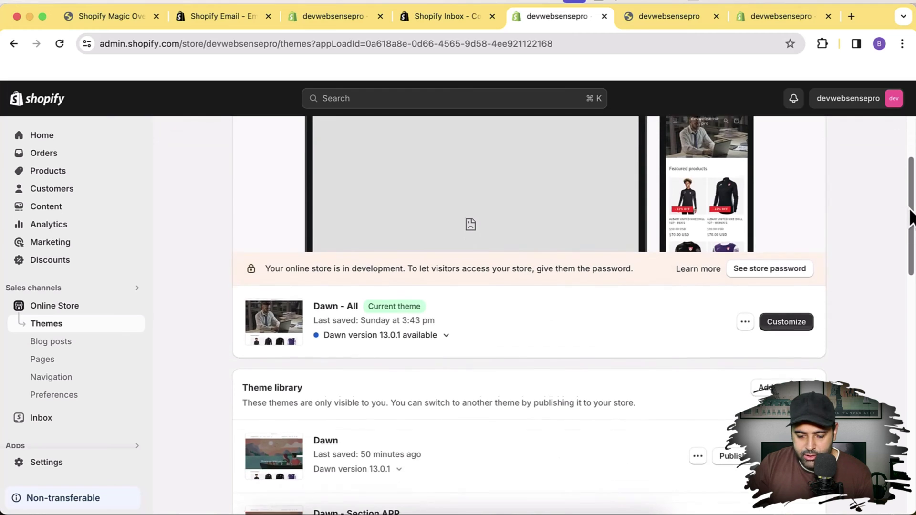
{"action": "left_click", "coordinate": [803, 328]}
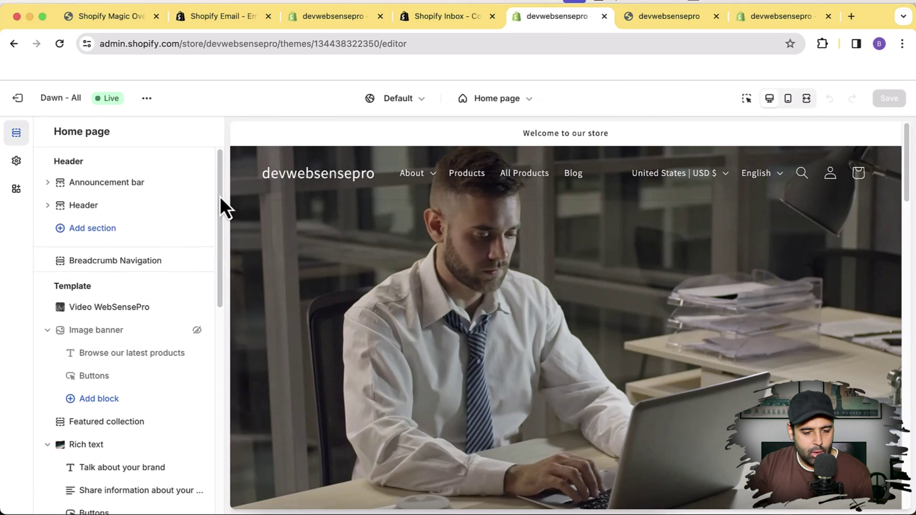
- Open the first Questions/Answer block of the home page's Faq section and look over its question and answer fields
{"action": "left_click_drag", "start_coordinate": [219, 197], "coordinate": [237, 324]}
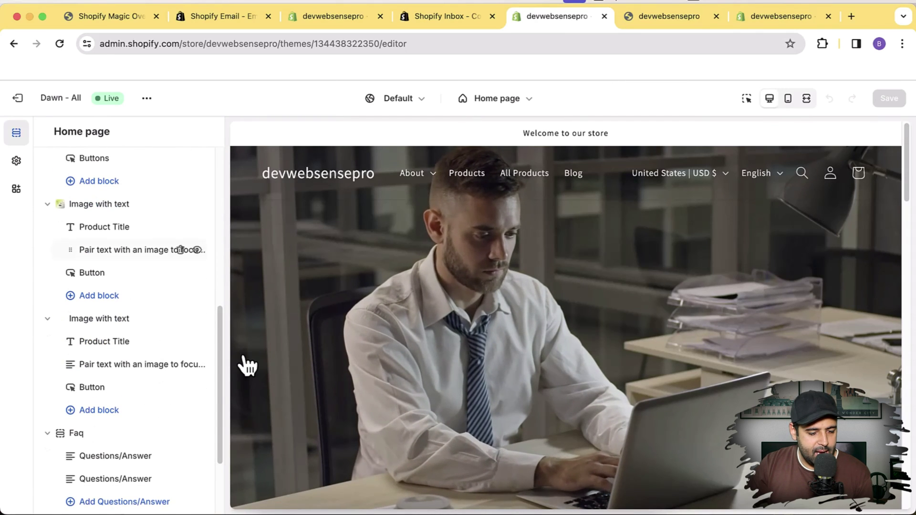
{"action": "scroll", "coordinate": [244, 365], "scroll_direction": "down", "scroll_amount": 2}
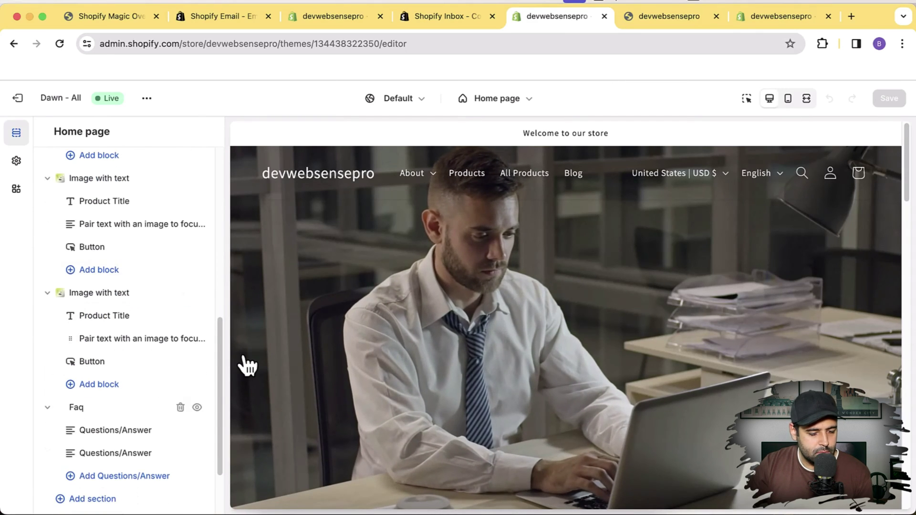
{"action": "scroll", "coordinate": [242, 365], "scroll_direction": "up", "scroll_amount": 8}
{"action": "scroll", "coordinate": [180, 361], "scroll_direction": "down", "scroll_amount": 9}
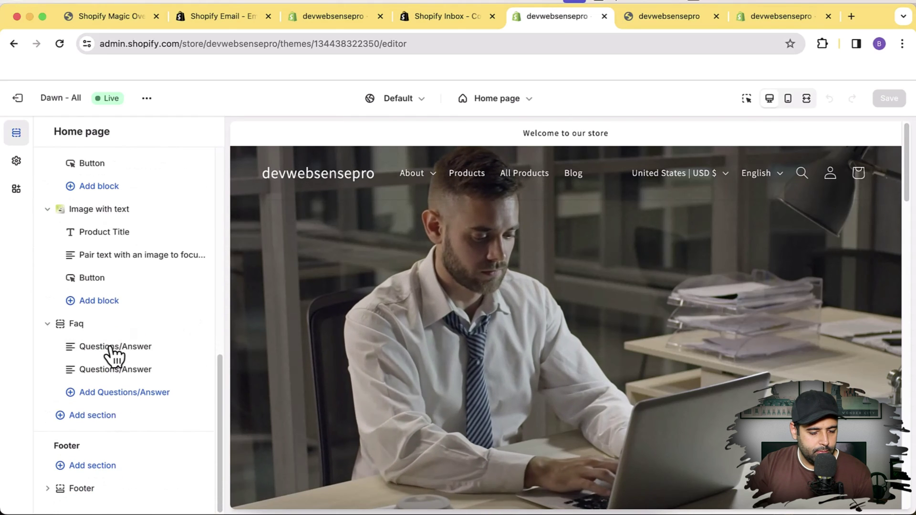
{"action": "left_click", "coordinate": [110, 348]}
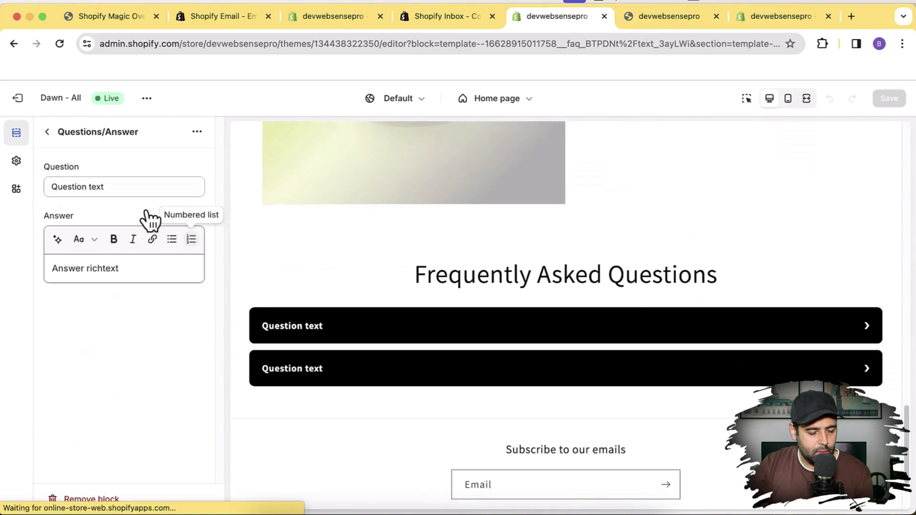
{"action": "left_click", "coordinate": [148, 188]}
{"action": "left_click", "coordinate": [136, 269]}
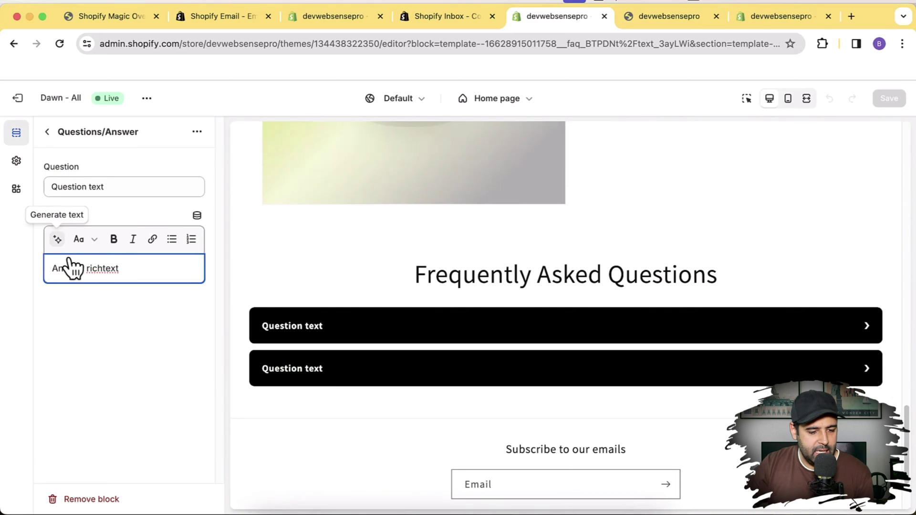
{"action": "left_click_drag", "start_coordinate": [137, 187], "coordinate": [69, 187]}
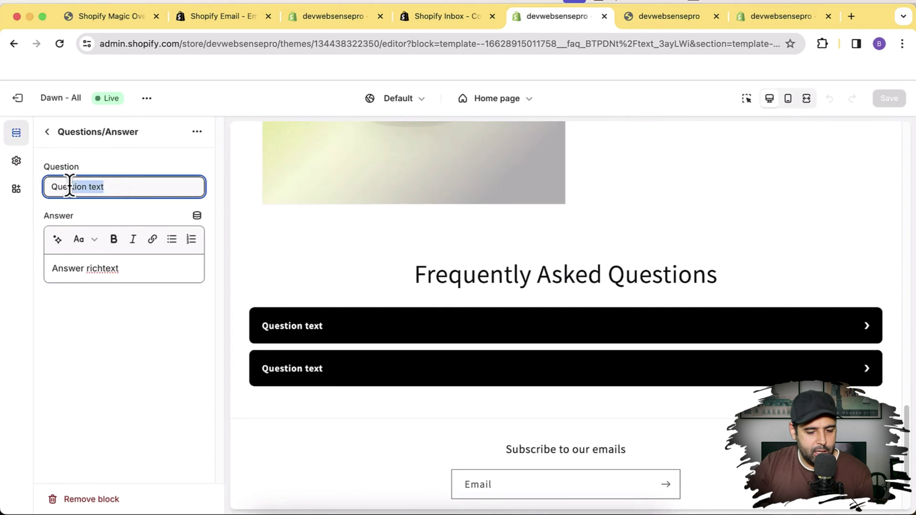
{"action": "left_click_drag", "start_coordinate": [127, 277], "coordinate": [33, 268]}
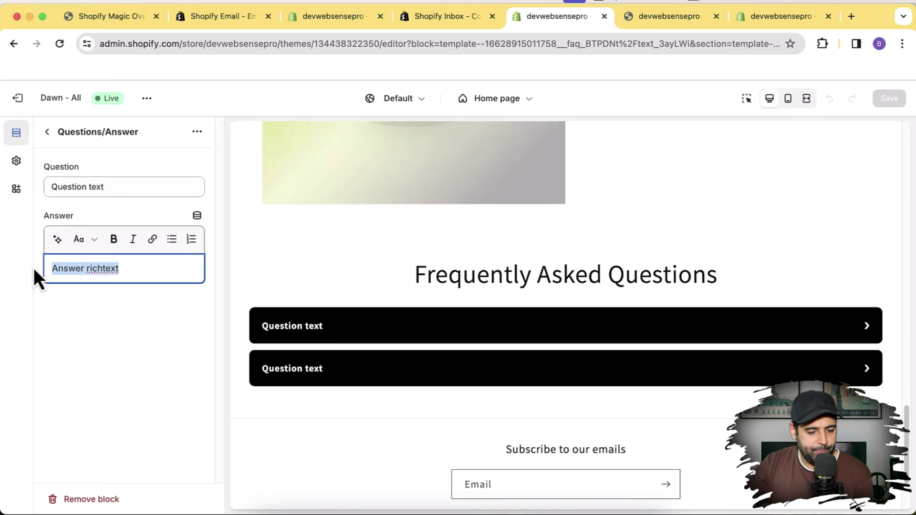
{"action": "left_click", "coordinate": [133, 313]}
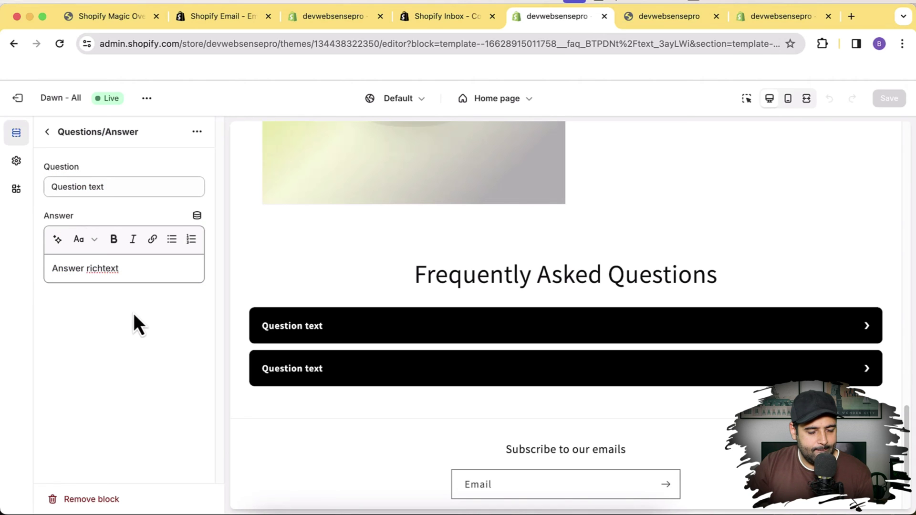
- Replace the placeholder question with "What's the Fabric or Your Products"
{"action": "triple_click", "coordinate": [109, 188]}
{"action": "type", "text": "fABR"}
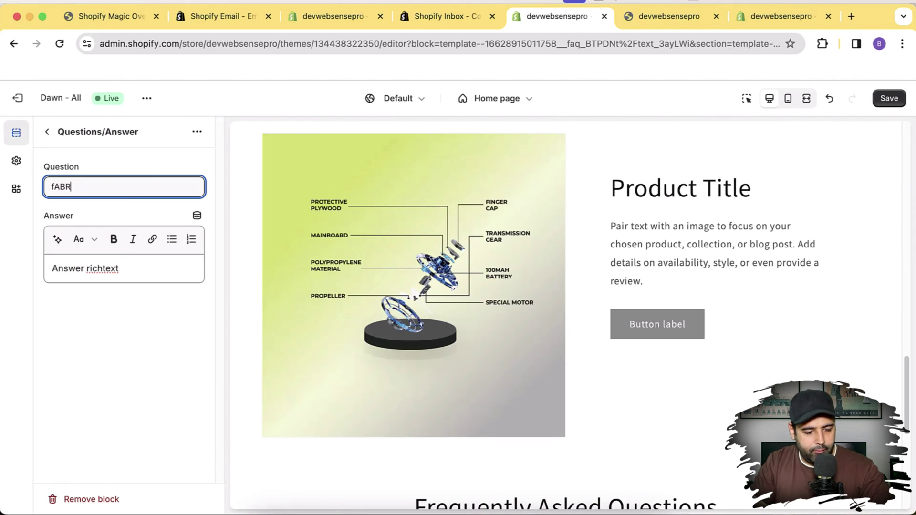
{"action": "type", "text": "abric"}
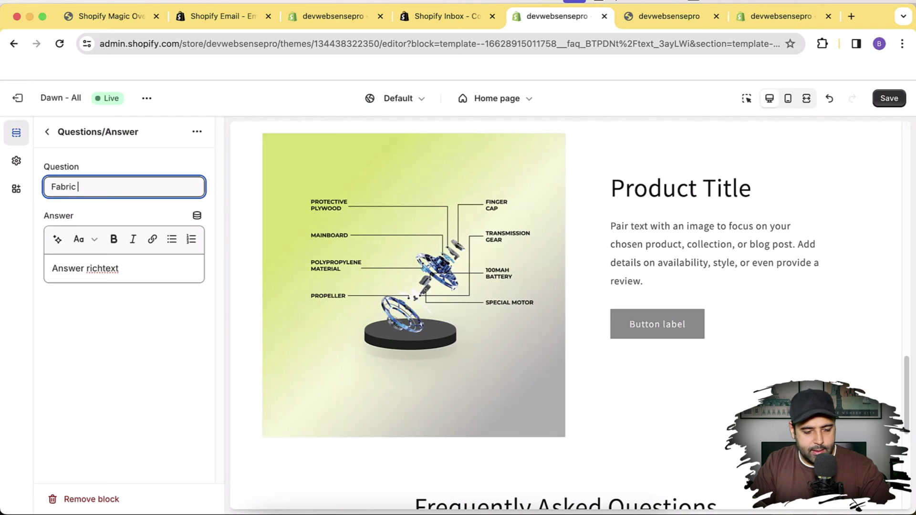
{"action": "key", "text": "Caps_Lock"}
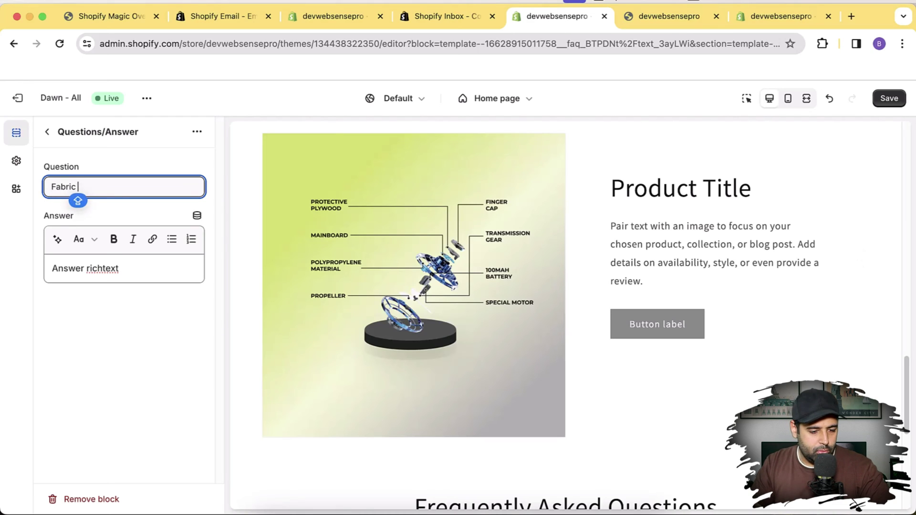
{"action": "key", "text": "super+Left"}
{"action": "type", "text": "wHAT'"}
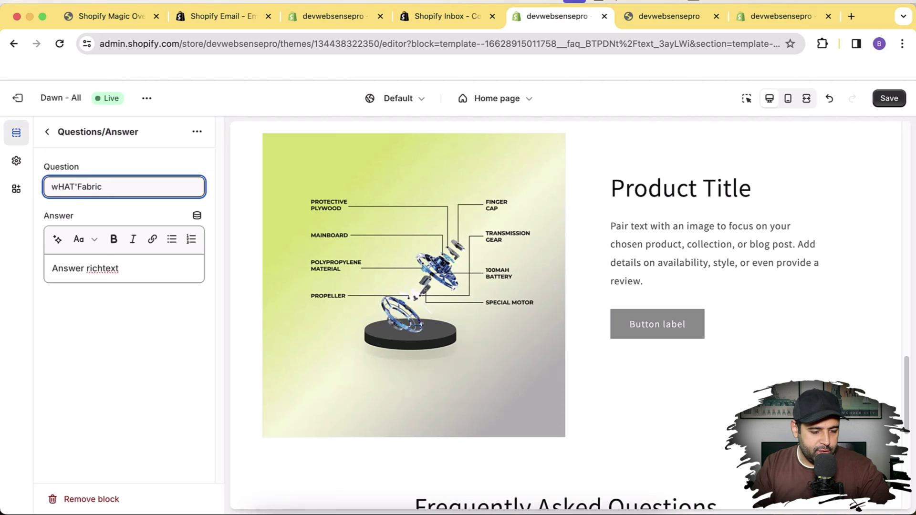
{"action": "key", "text": "shift+super+Left"}
{"action": "type", "text": "What's the Fabric"}
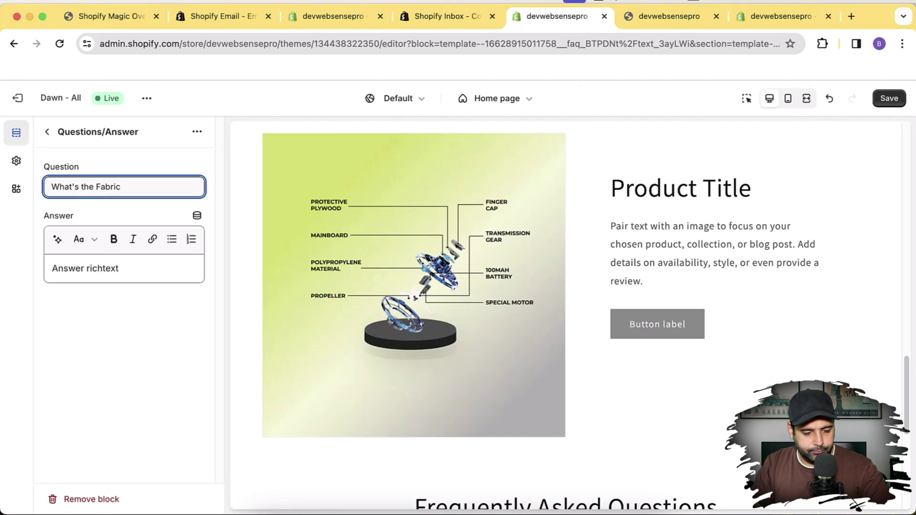
{"action": "type", "text": " or Your Products"}
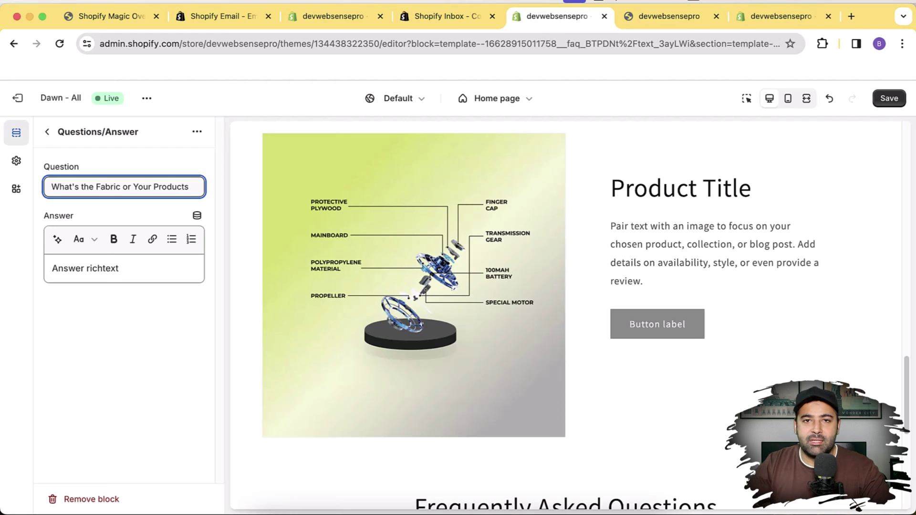
- Clear the placeholder answer, and copy the question after correcting it to "What's the Fabric of Your Products"
{"action": "left_click", "coordinate": [156, 269]}
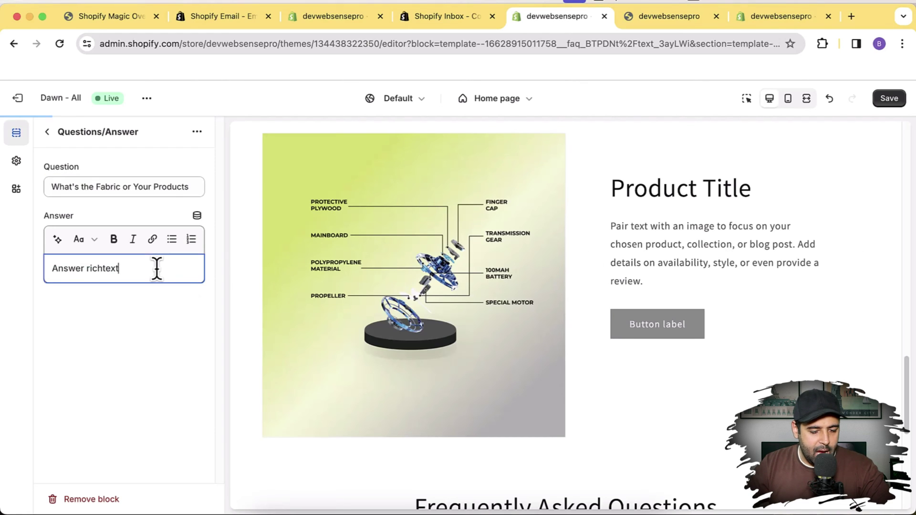
{"action": "key", "text": "super+a"}
{"action": "key", "text": "BackSpace"}
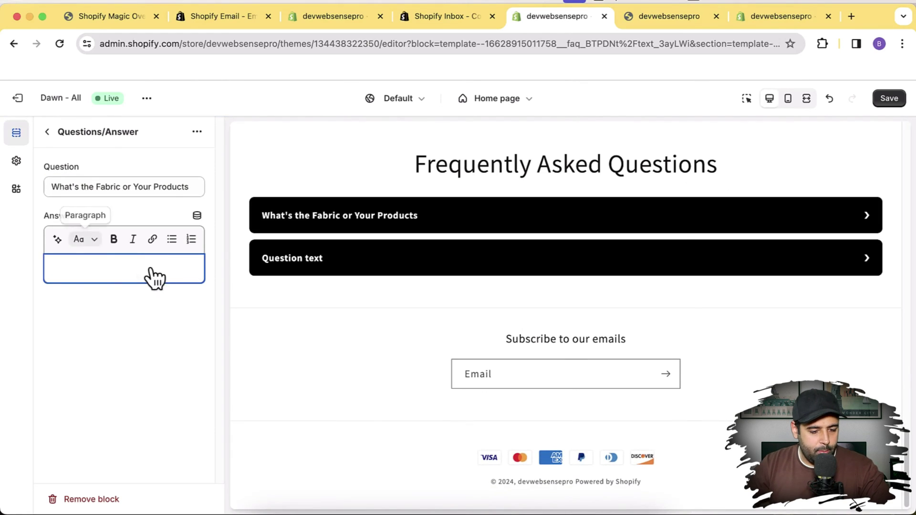
{"action": "left_click", "coordinate": [57, 240]}
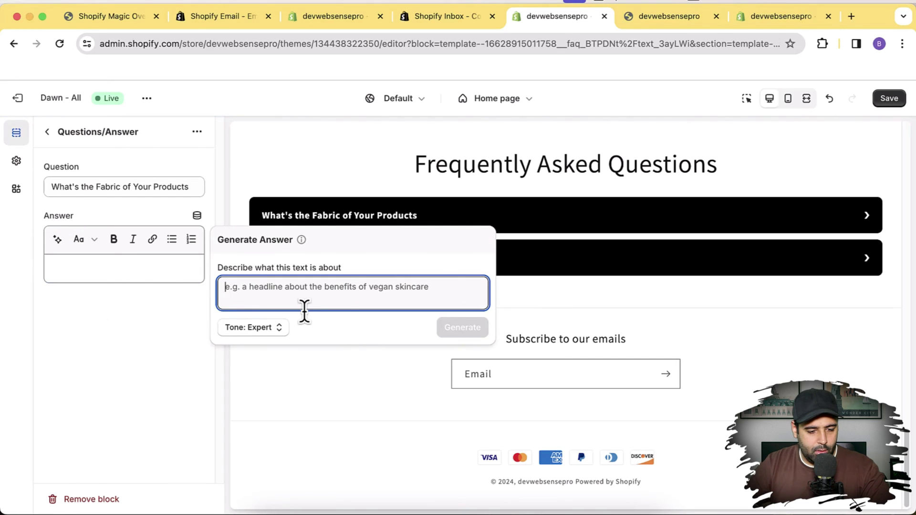
{"action": "triple_click", "coordinate": [176, 187]}
{"action": "key", "text": "super+c"}
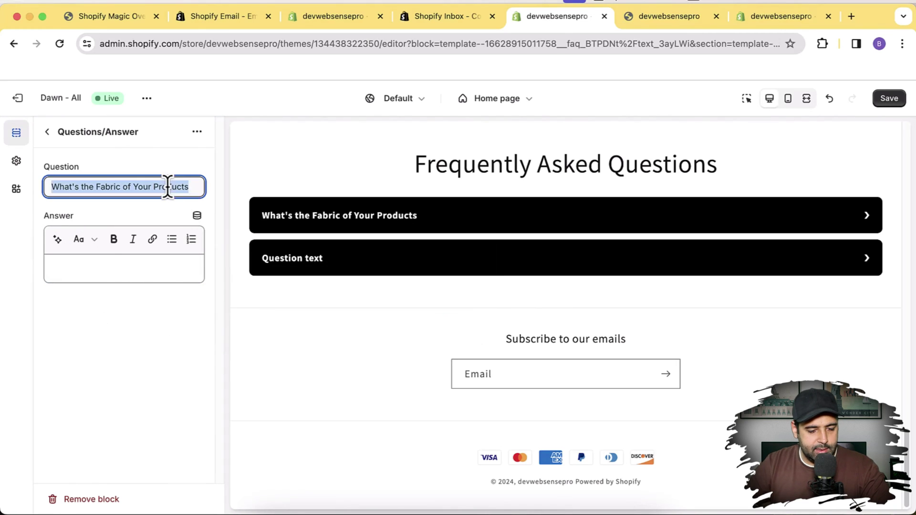
- Describe the answer to generate as: I need to add answer to my FAQ Section for this question "What's the Fabric of Your Products"
{"action": "left_click", "coordinate": [58, 240]}
{"action": "type", "text": "I a"}
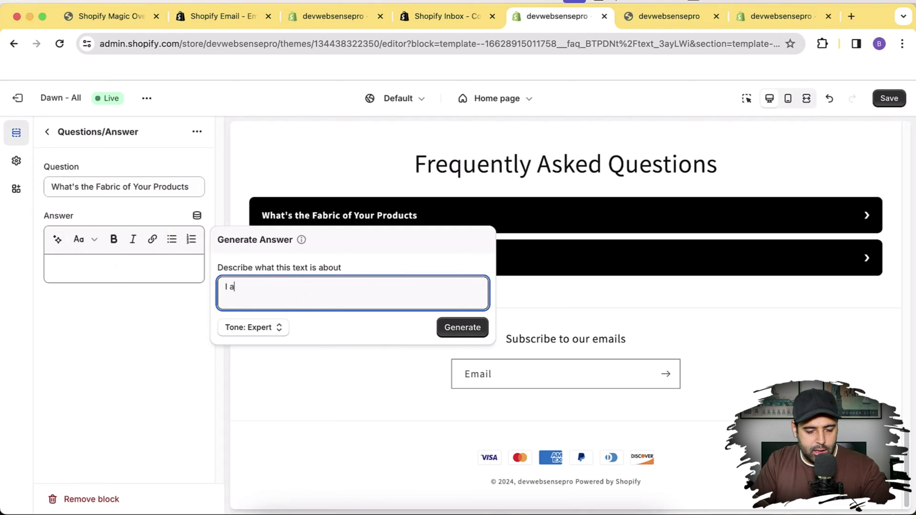
{"action": "type", "text": "eed to ans"}
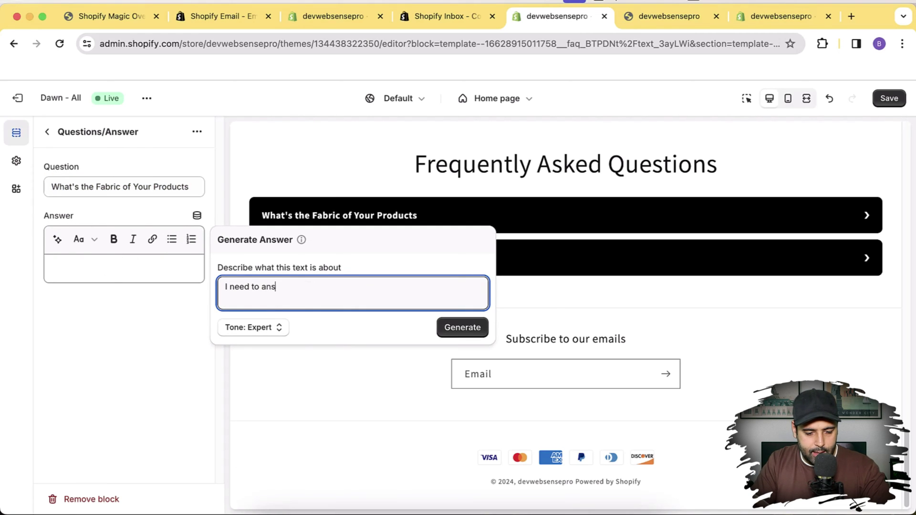
{"action": "key", "text": "BackSpace"}
{"action": "key", "text": "BackSpace"}
{"action": "type", "text": "dd a"}
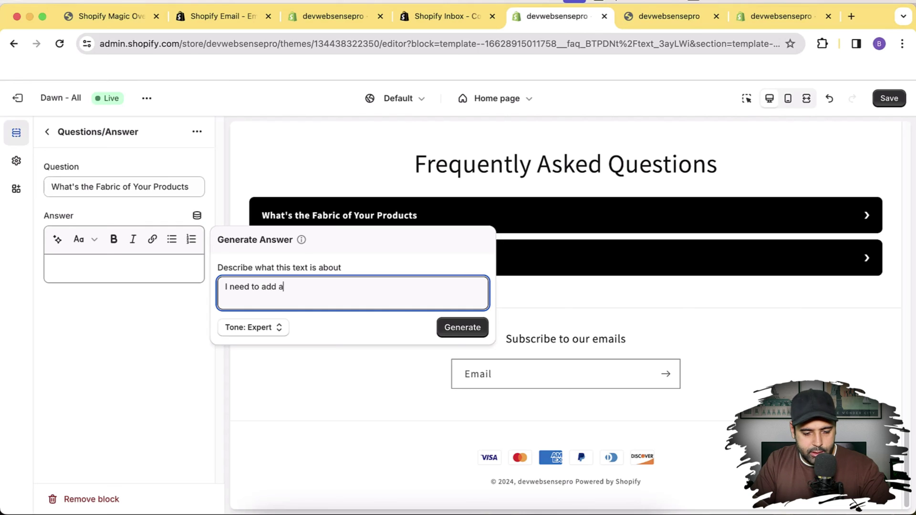
{"action": "type", "text": "nswer to my FA"}
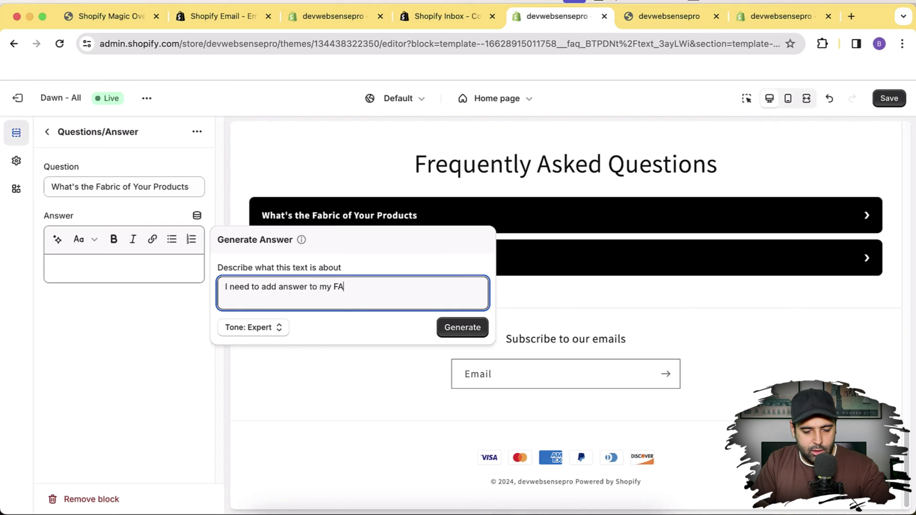
{"action": "type", "text": "Q Section wh"}
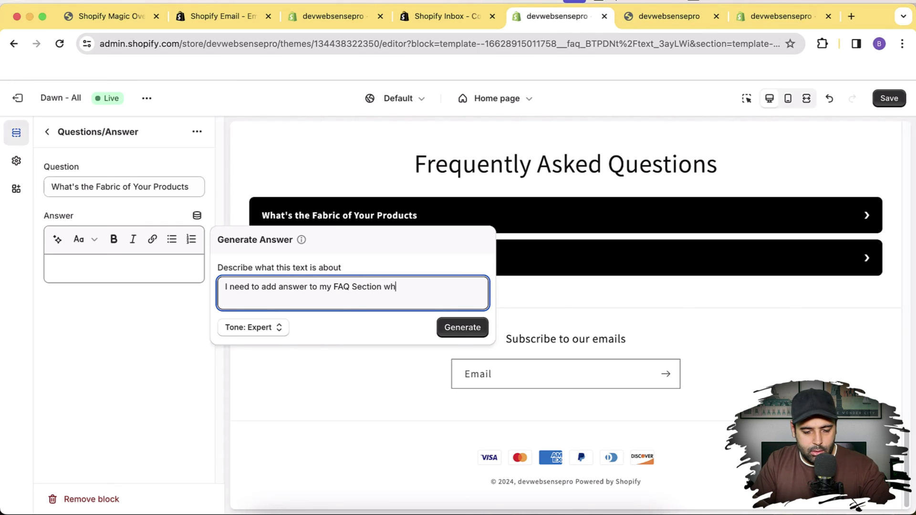
{"action": "type", "text": "ere"}
{"action": "key", "text": "BackSpace"}
{"action": "key", "text": "BackSpace"}
{"action": "key", "text": "BackSpace"}
{"action": "key", "text": "BackSpace"}
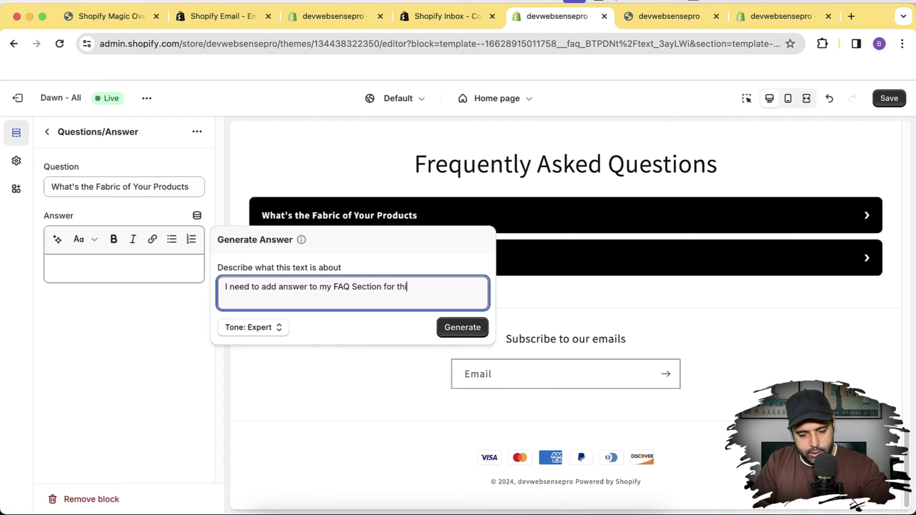
{"action": "key", "text": "BackSpace"}
{"action": "type", "text": "estion"}
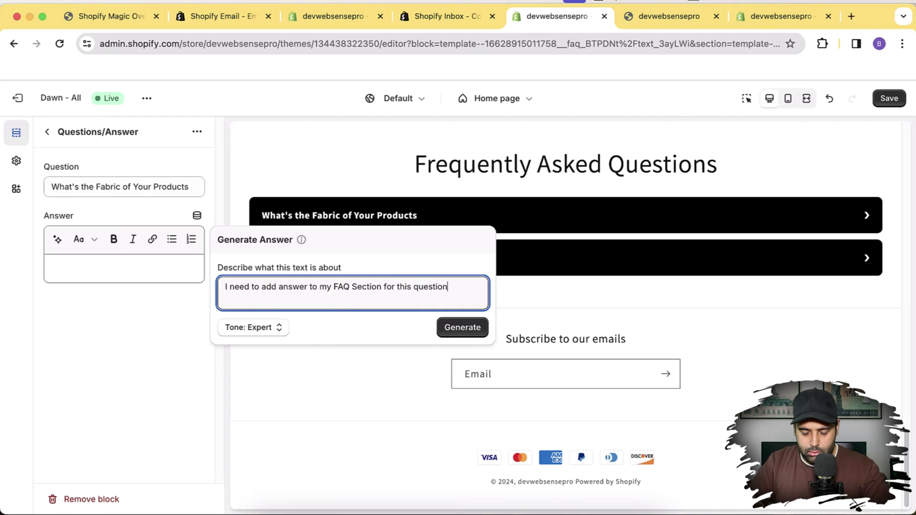
{"action": "type", "text": " \""}
{"action": "key", "text": "super+v"}
{"action": "type", "text": "\""}
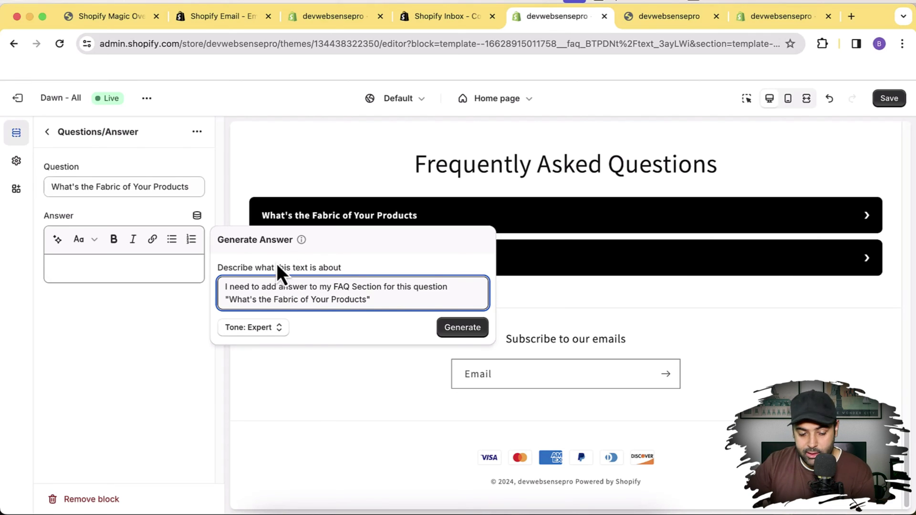
- Generate answers in the Expert tone, use "Explore the Superior Quality Fabric Behind Our Designs." and save the theme
{"action": "left_click", "coordinate": [459, 330]}
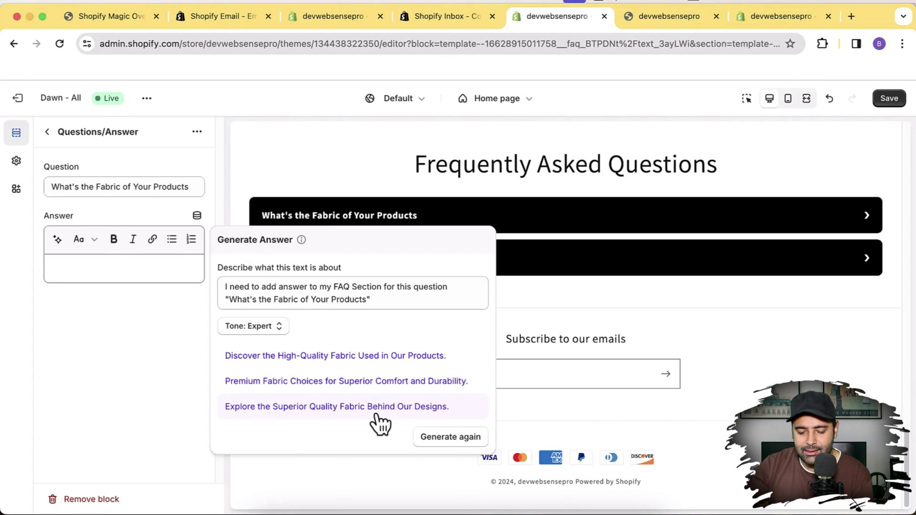
{"action": "left_click", "coordinate": [376, 413]}
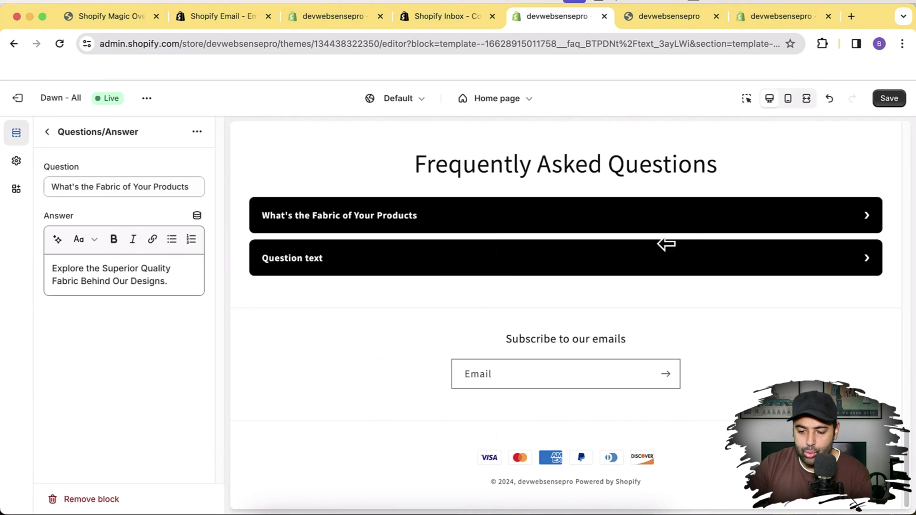
{"action": "left_click", "coordinate": [891, 102]}
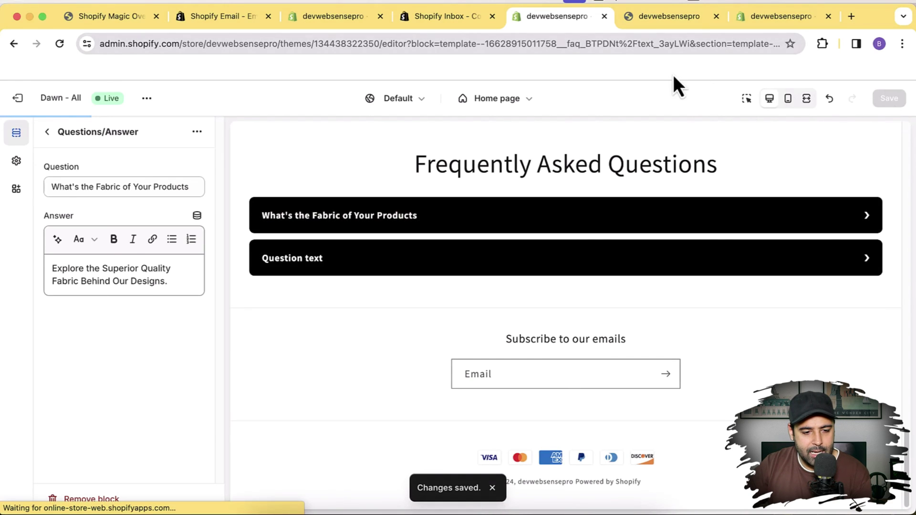
- Return to the Shopify Magic Overview guide and read its Blog Post Generator page
{"action": "left_click", "coordinate": [307, 24]}
{"action": "left_click", "coordinate": [202, 22]}
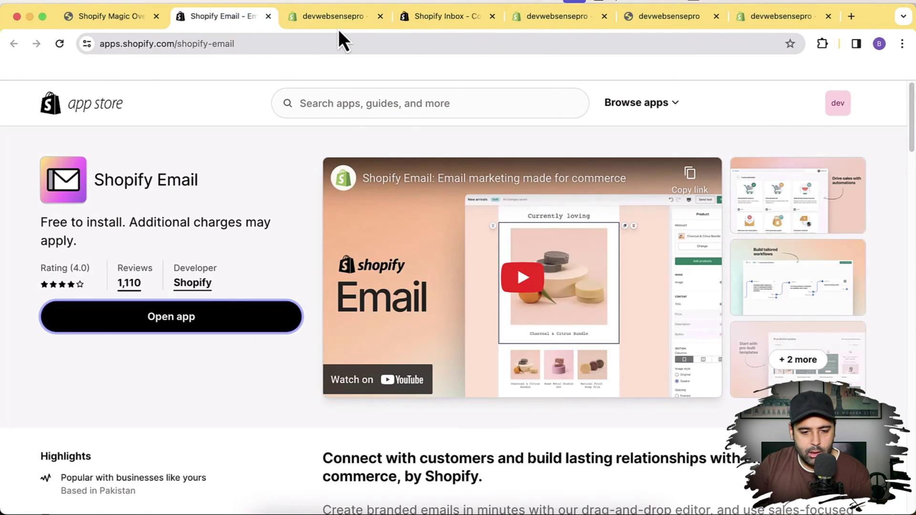
{"action": "left_click", "coordinate": [315, 24]}
{"action": "left_click", "coordinate": [110, 21]}
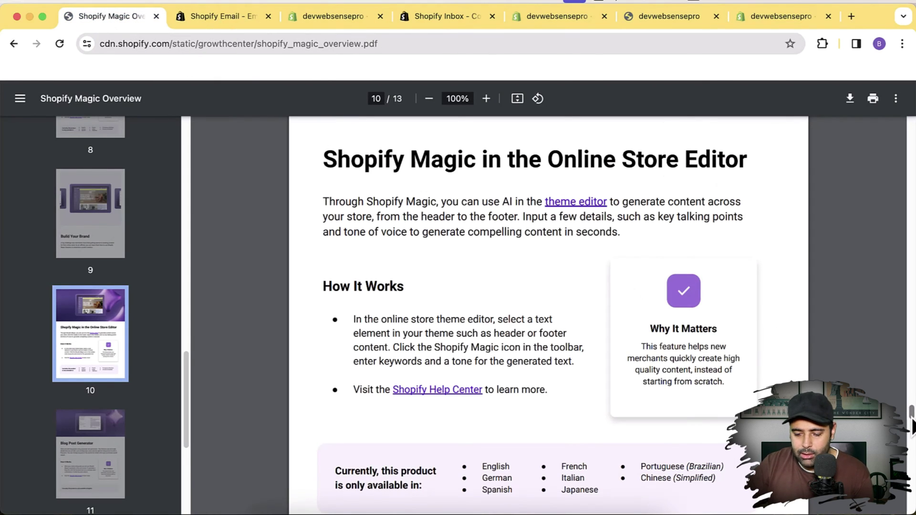
{"action": "left_click_drag", "start_coordinate": [913, 423], "coordinate": [913, 456]}
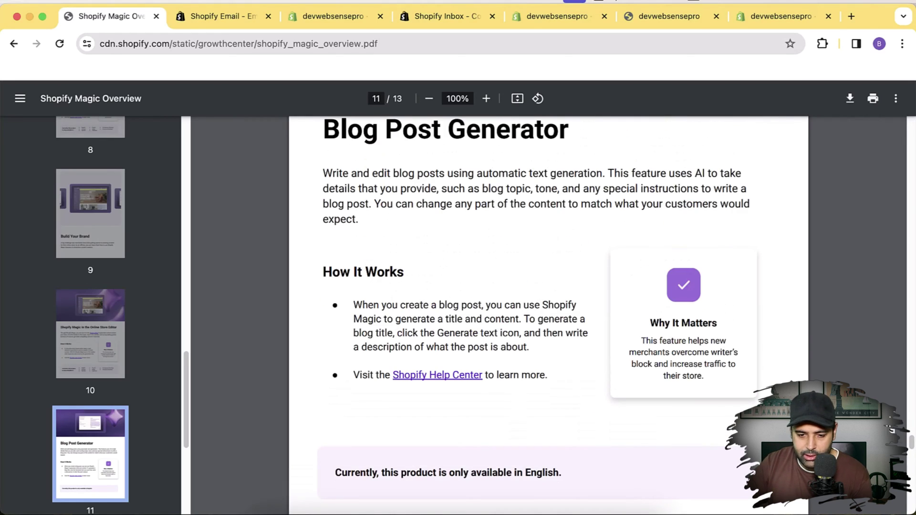
- Exit the theme editor, go to the online store's blog posts and start adding a new blog post
{"action": "left_click", "coordinate": [527, 25]}
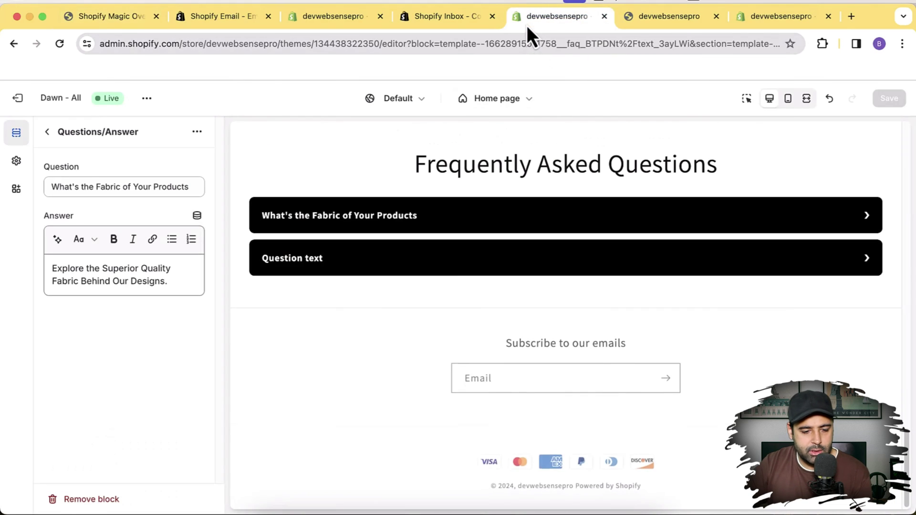
{"action": "left_click", "coordinate": [22, 102]}
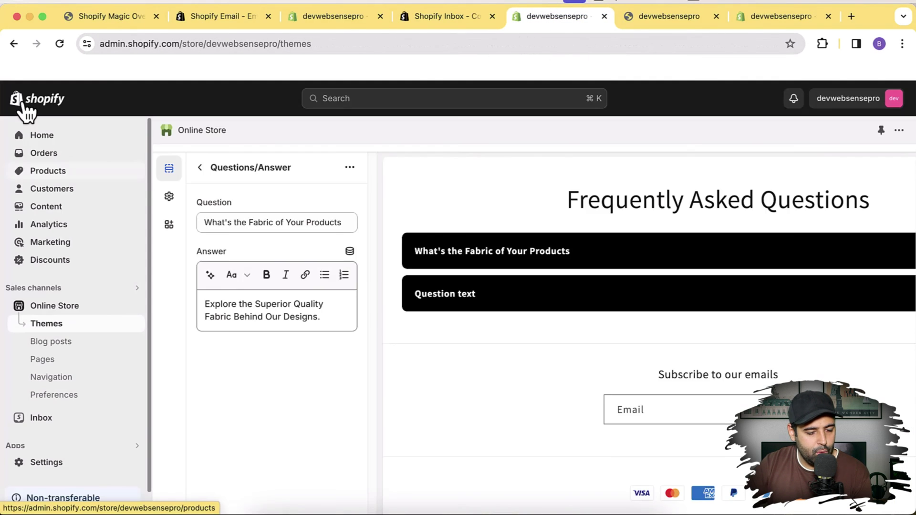
{"action": "left_click", "coordinate": [79, 344]}
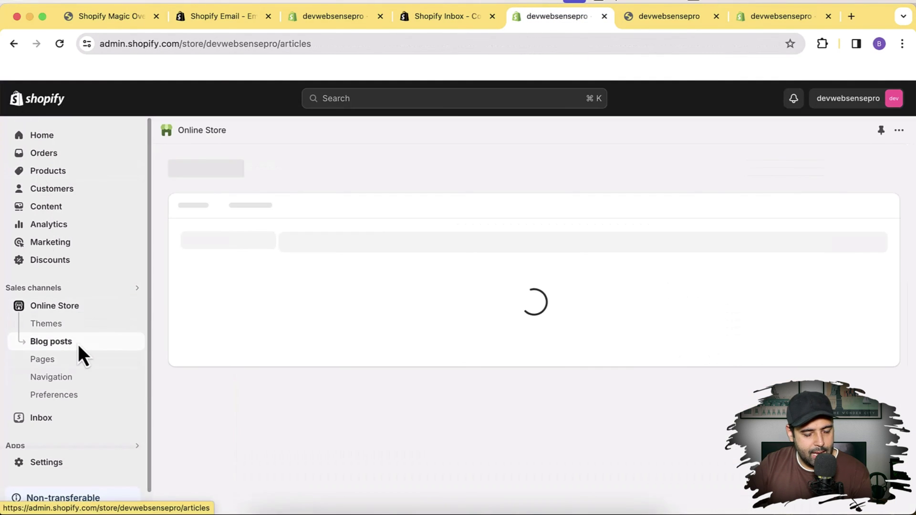
{"action": "scroll", "coordinate": [897, 272], "scroll_direction": "down", "scroll_amount": 5}
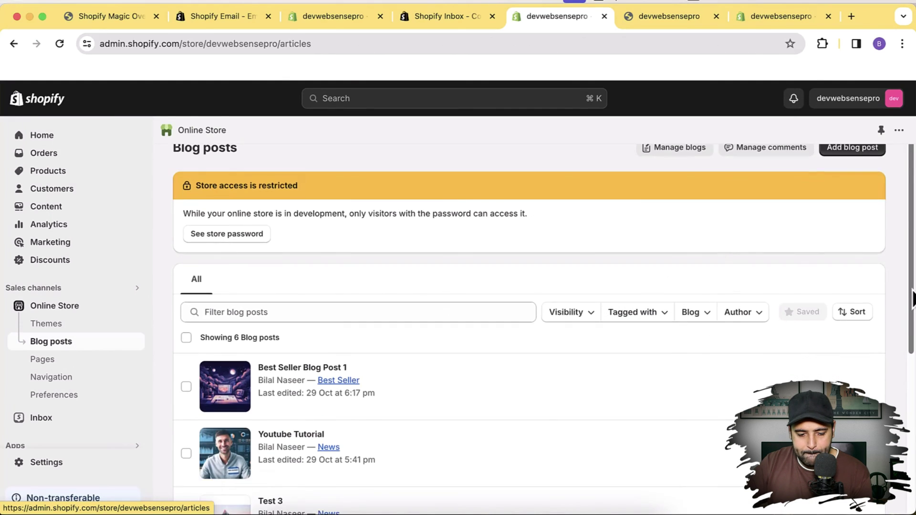
{"action": "scroll", "coordinate": [897, 272], "scroll_direction": "up", "scroll_amount": 5}
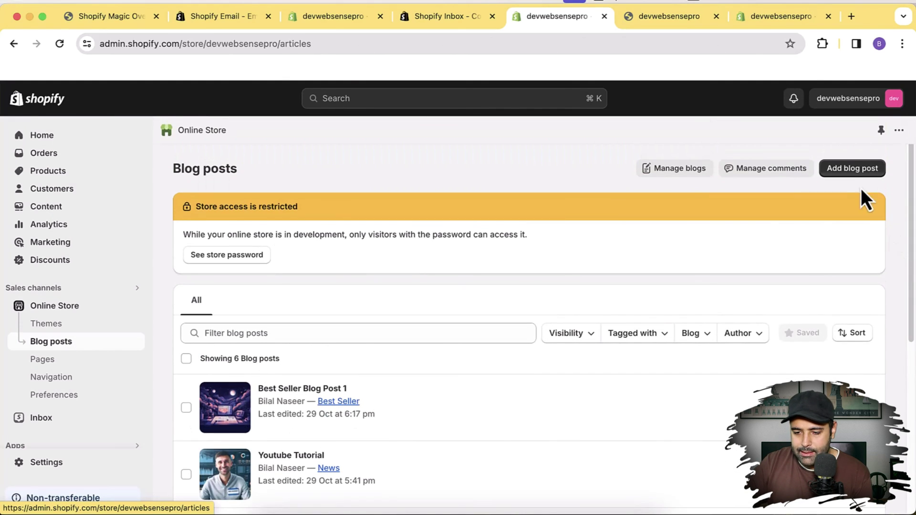
{"action": "left_click", "coordinate": [854, 169]}
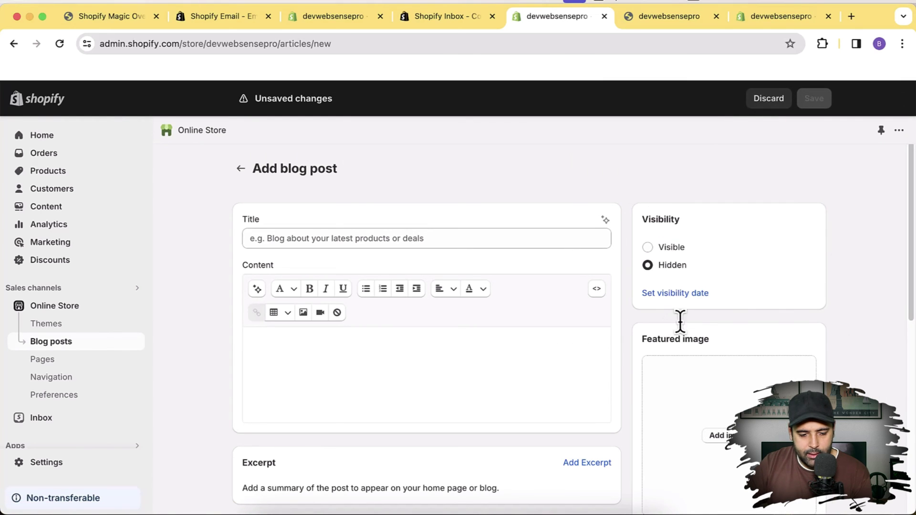
- Describe the blog title to generate as: Write a blog post about Tshirt which I am selling in my store
{"action": "scroll", "coordinate": [913, 222], "scroll_direction": "down", "scroll_amount": 1}
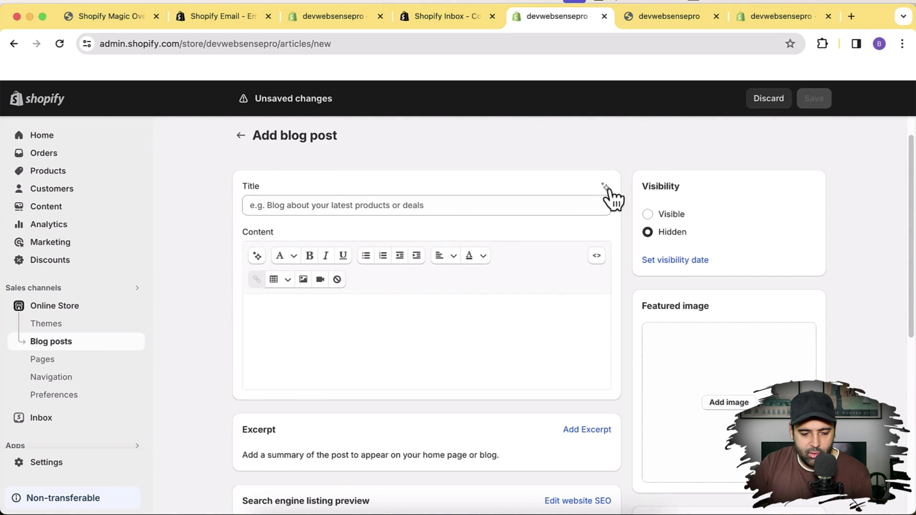
{"action": "left_click", "coordinate": [252, 331]}
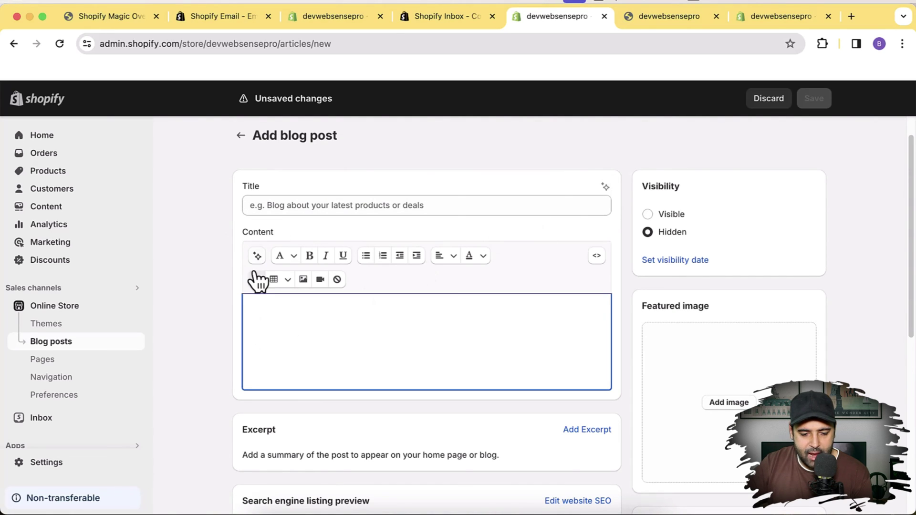
{"action": "left_click", "coordinate": [424, 198]}
{"action": "left_click", "coordinate": [607, 189]}
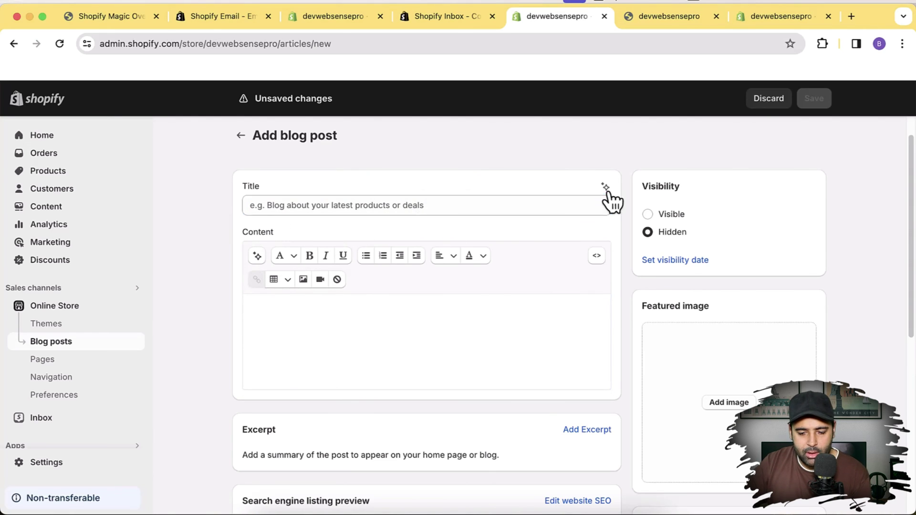
{"action": "type", "text": "Write a blog p"}
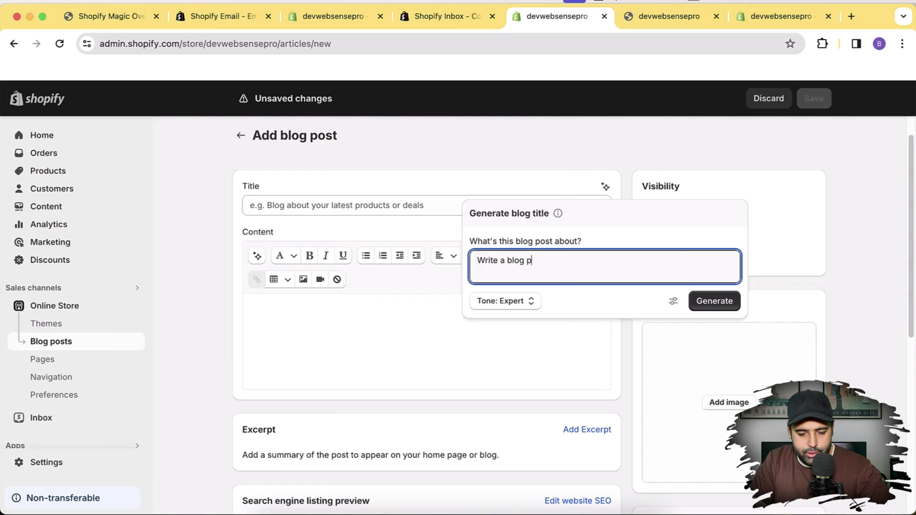
{"action": "type", "text": "ost about"}
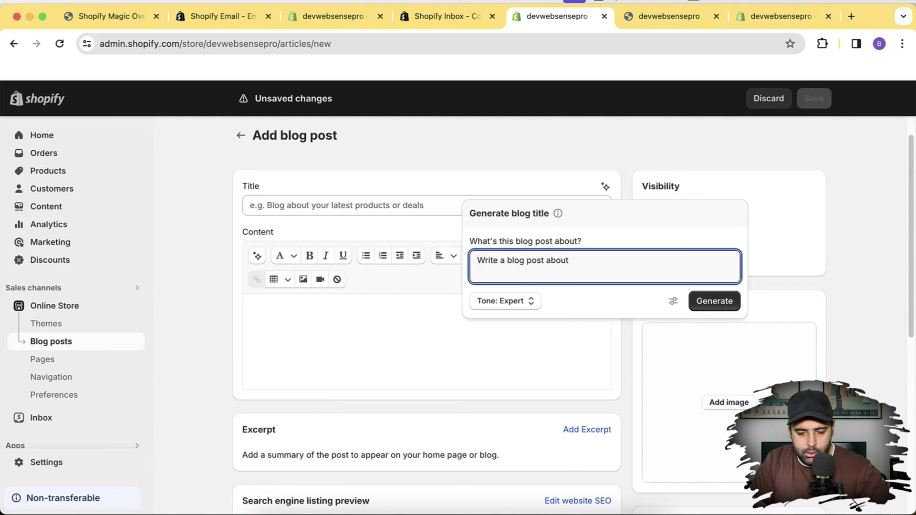
{"action": "type", "text": " Tshirt which I am se"}
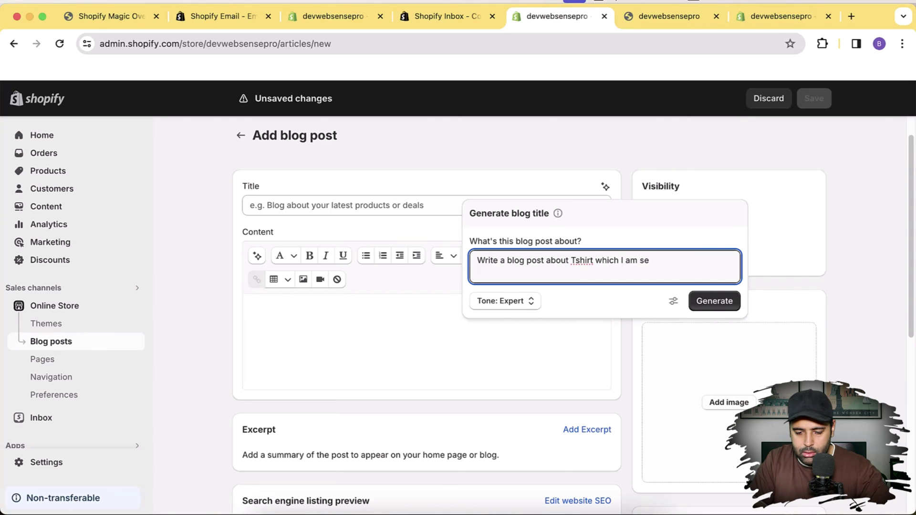
{"action": "type", "text": "lling in my "}
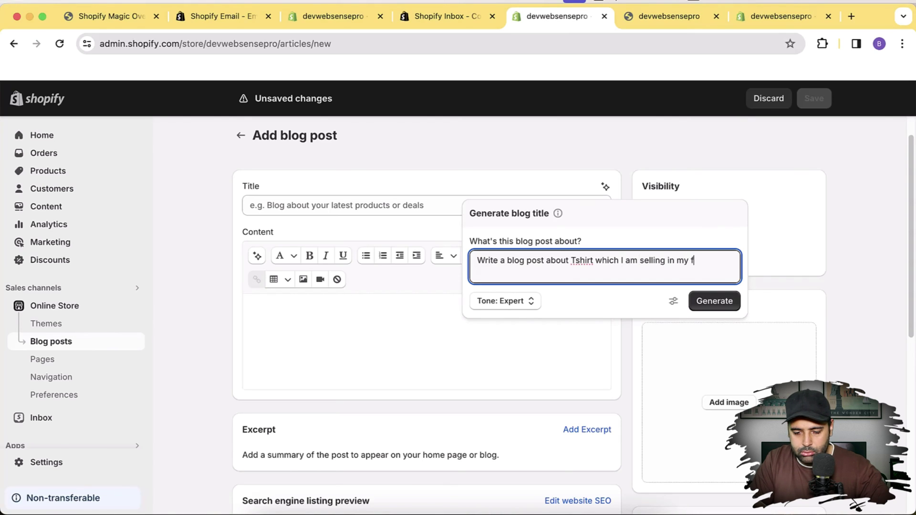
{"action": "type", "text": "store"}
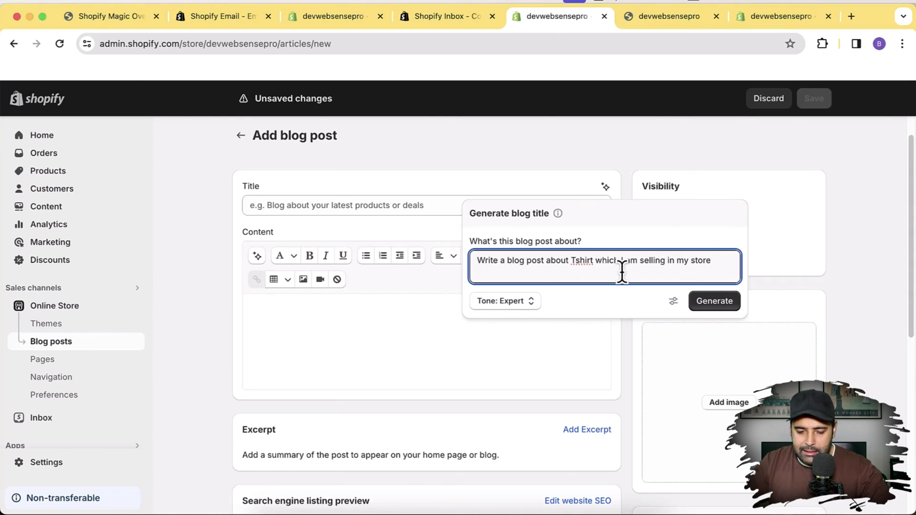
- Reword the description's opening to "Write a title of a blog post", and use the generated title "10 Innovative Ways to Style Your Tshirt"
{"action": "left_click", "coordinate": [507, 261]}
{"action": "type", "text": "titl"}
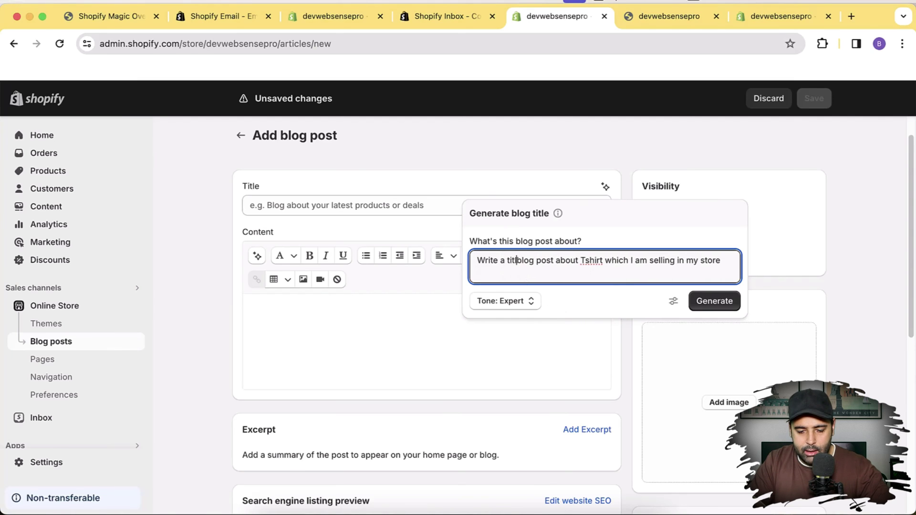
{"action": "type", "text": "e of a"}
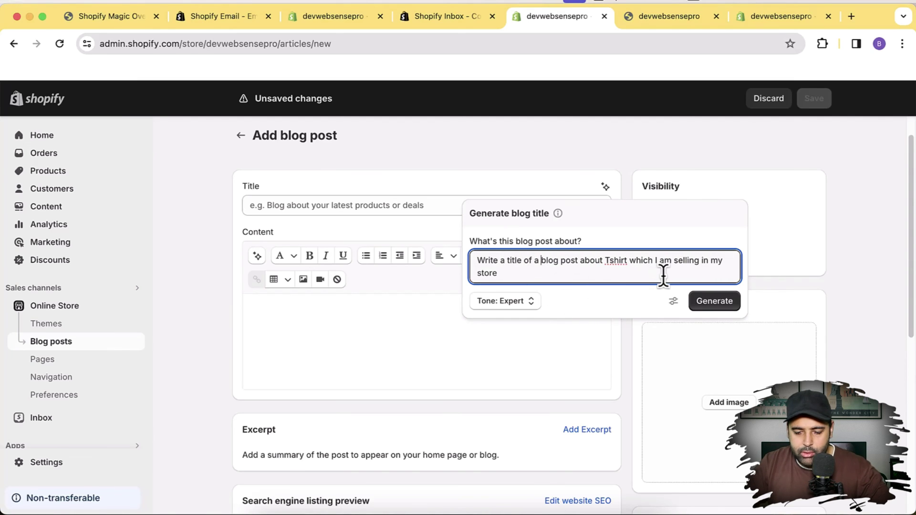
{"action": "left_click", "coordinate": [699, 305]}
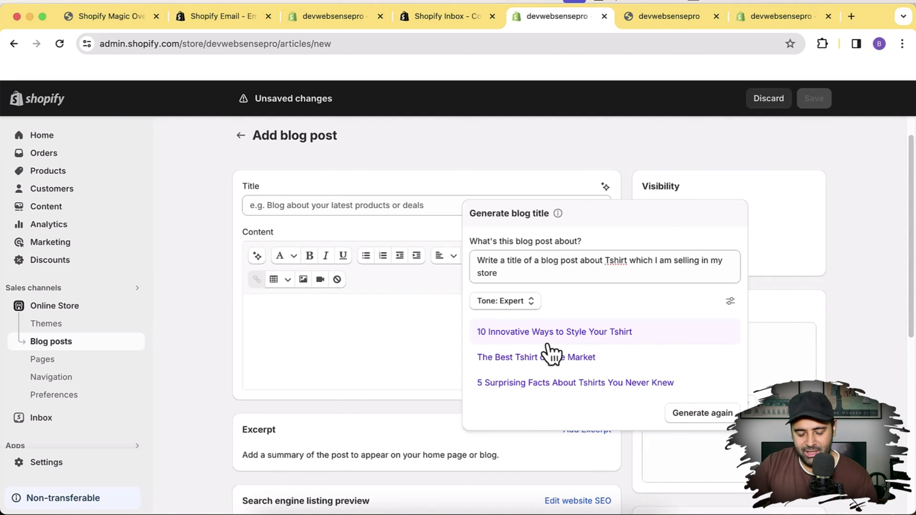
{"action": "left_click", "coordinate": [597, 333]}
- Begin the description for generating the blog content with the words "Write blog post about" and an opening quotation mark
{"action": "left_click", "coordinate": [264, 311]}
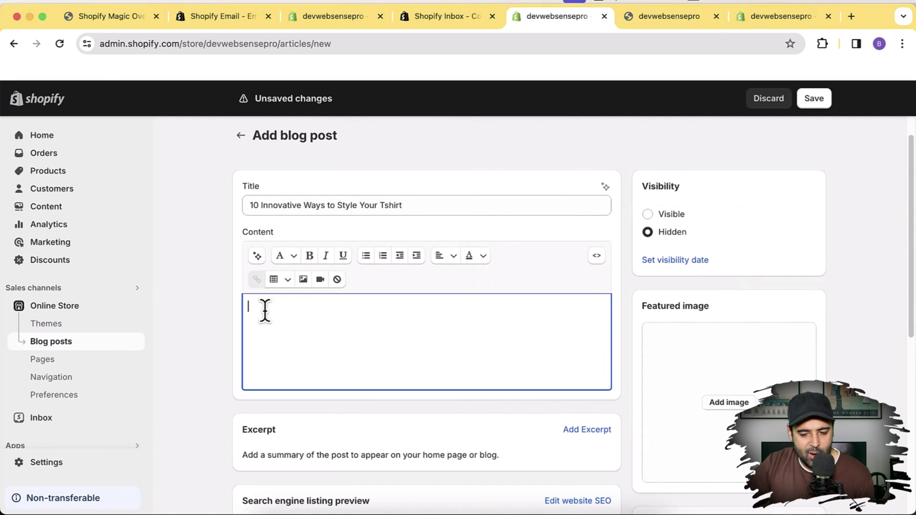
{"action": "left_click", "coordinate": [260, 258]}
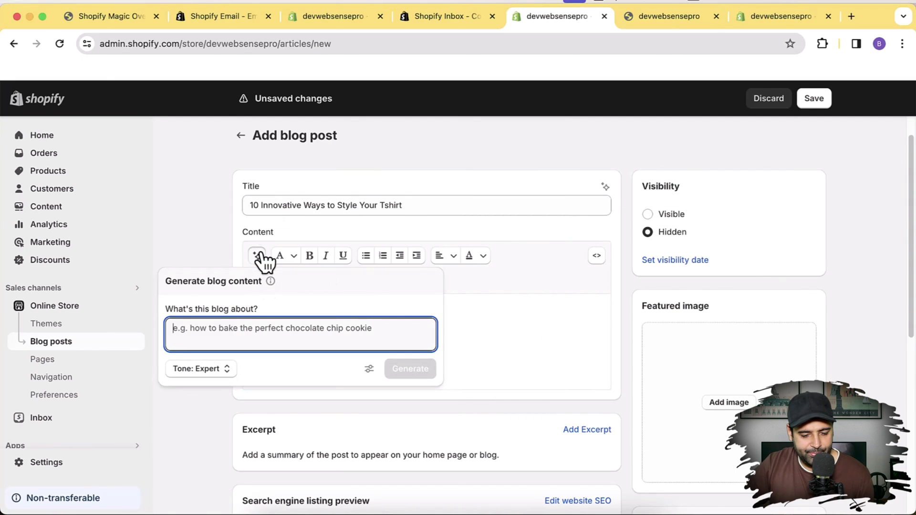
{"action": "type", "text": "Write b"}
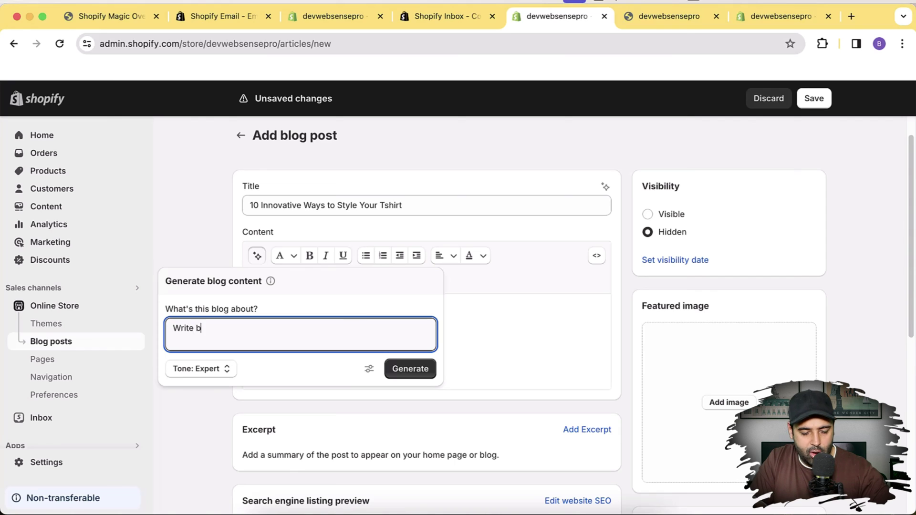
{"action": "type", "text": "log post "}
{"action": "type", "text": "aboiut \""}
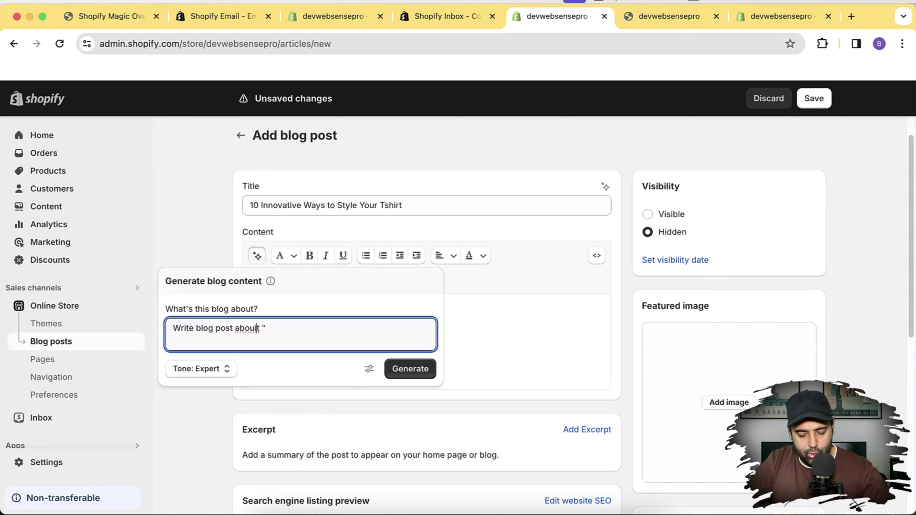
{"action": "key", "text": "BackSpace"}
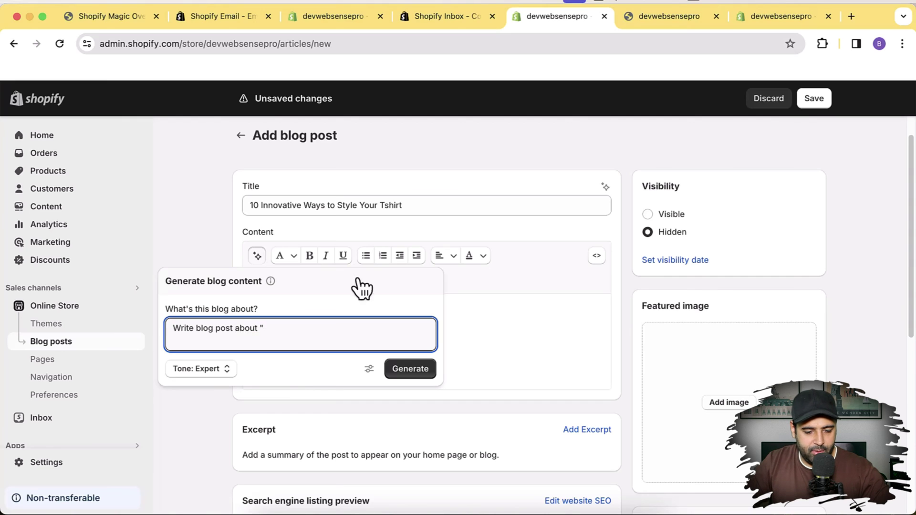
- Copy the post title into the content description in quotation marks, and generate the blog content in the Expert tone
{"action": "left_click", "coordinate": [321, 207]}
{"action": "key", "text": "super+a"}
{"action": "key", "text": "super+c"}
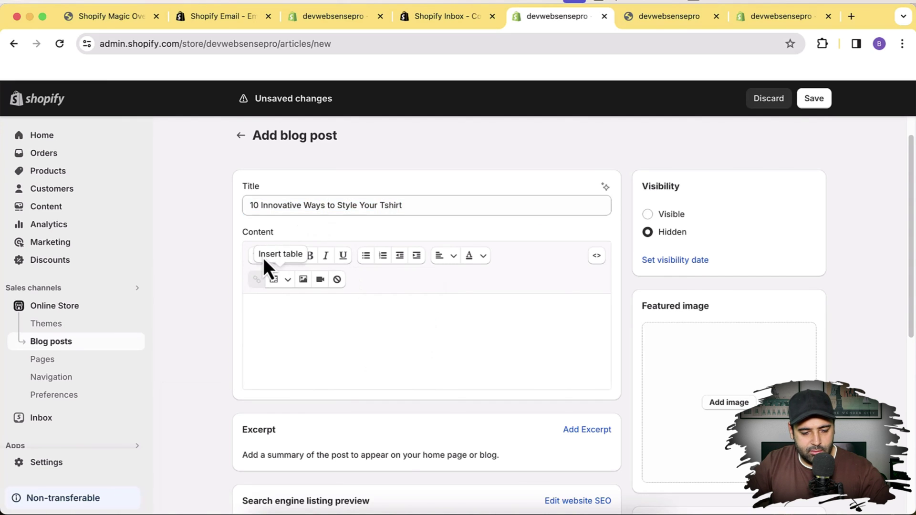
{"action": "left_click", "coordinate": [257, 257]}
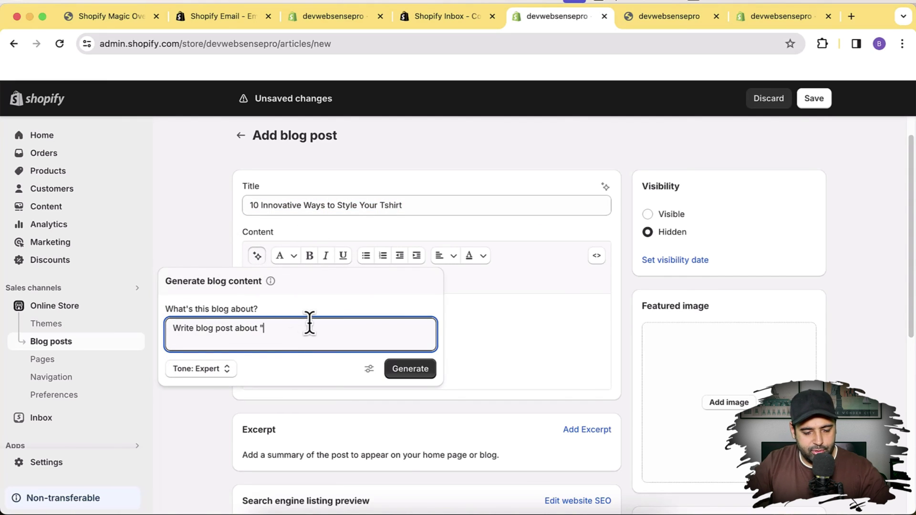
{"action": "key", "text": "super+v"}
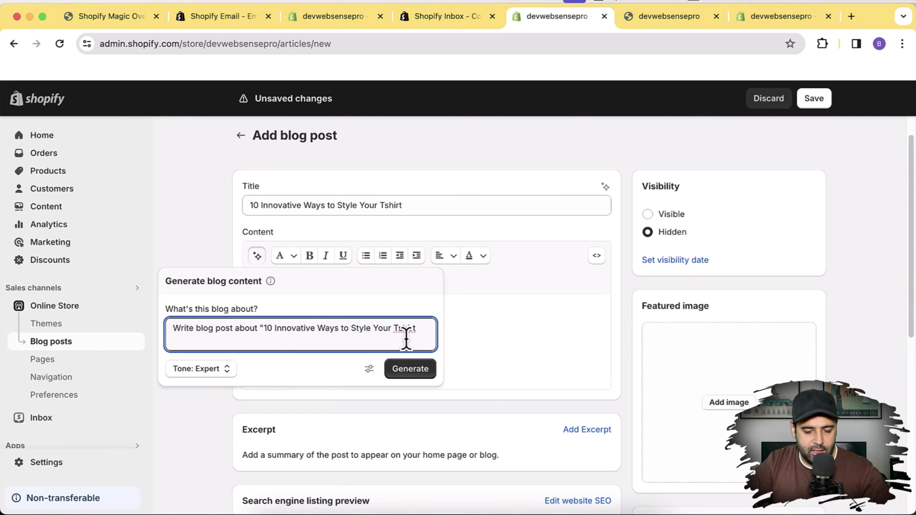
{"action": "type", "text": "\""}
{"action": "left_click", "coordinate": [409, 376]}
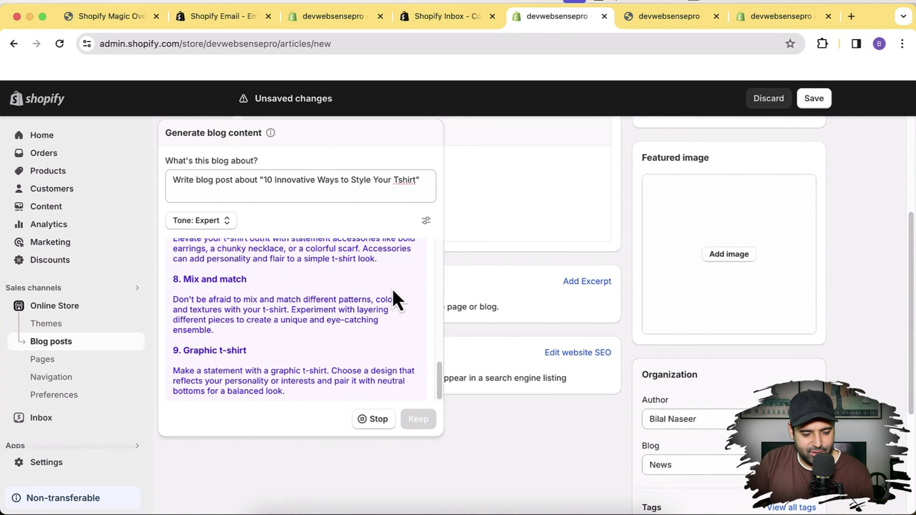
- Read through the generated article and keep it as the blog post's content
{"action": "scroll", "coordinate": [380, 329], "scroll_direction": "up", "scroll_amount": 15}
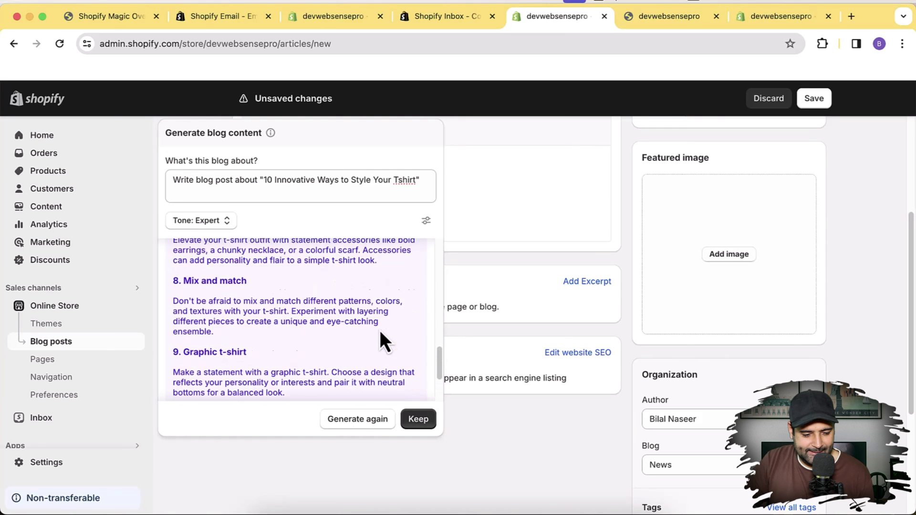
{"action": "scroll", "coordinate": [379, 328], "scroll_direction": "down", "scroll_amount": 15}
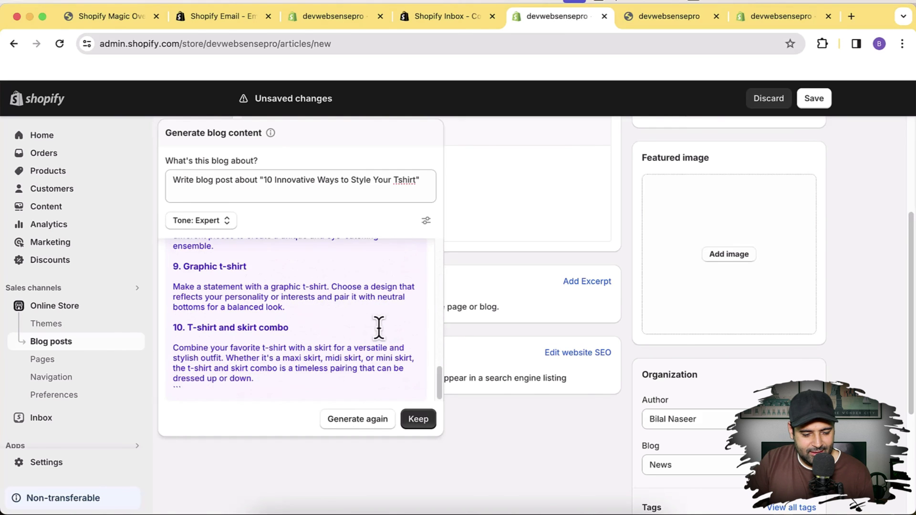
{"action": "scroll", "coordinate": [380, 330], "scroll_direction": "up", "scroll_amount": 15}
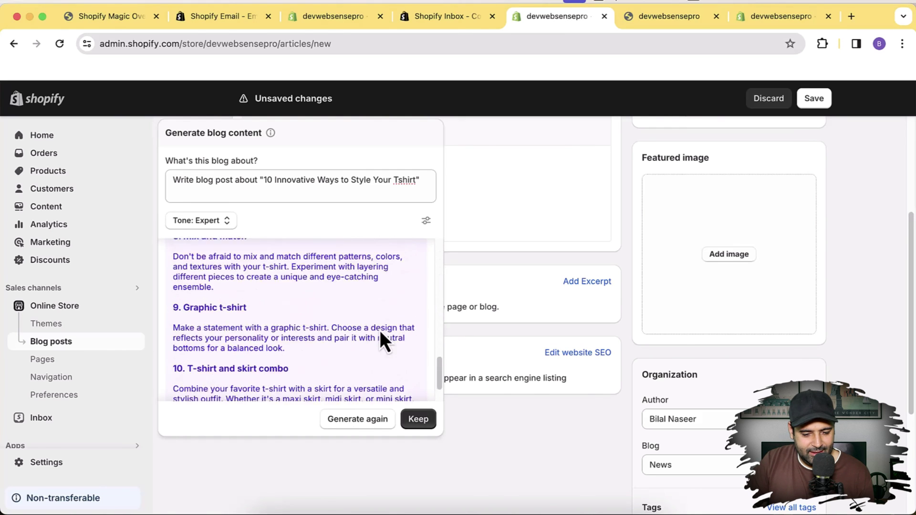
{"action": "left_click", "coordinate": [419, 421]}
- Review the inserted article, check its HTML source and return to the visual editor
{"action": "scroll", "coordinate": [419, 422], "scroll_direction": "down", "scroll_amount": 5}
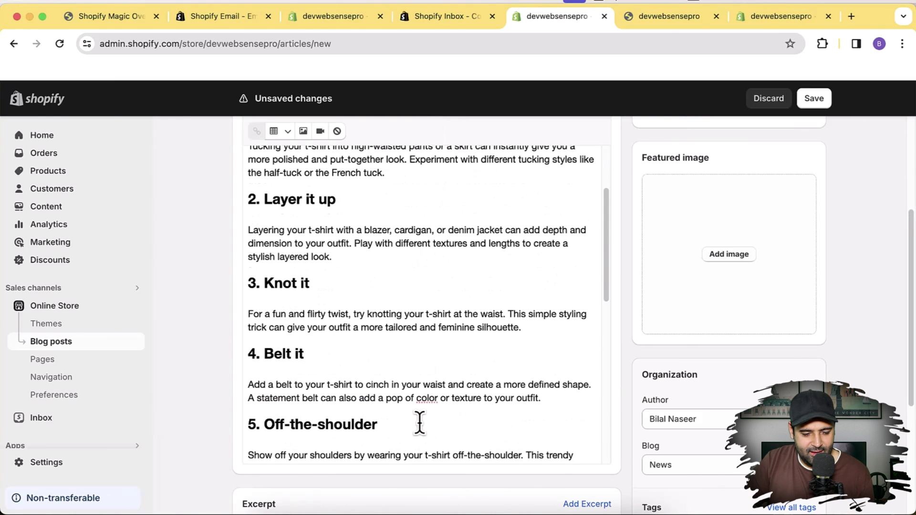
{"action": "scroll", "coordinate": [419, 422], "scroll_direction": "up", "scroll_amount": 5}
{"action": "scroll", "coordinate": [581, 323], "scroll_direction": "up", "scroll_amount": 4}
{"action": "left_click", "coordinate": [603, 297]}
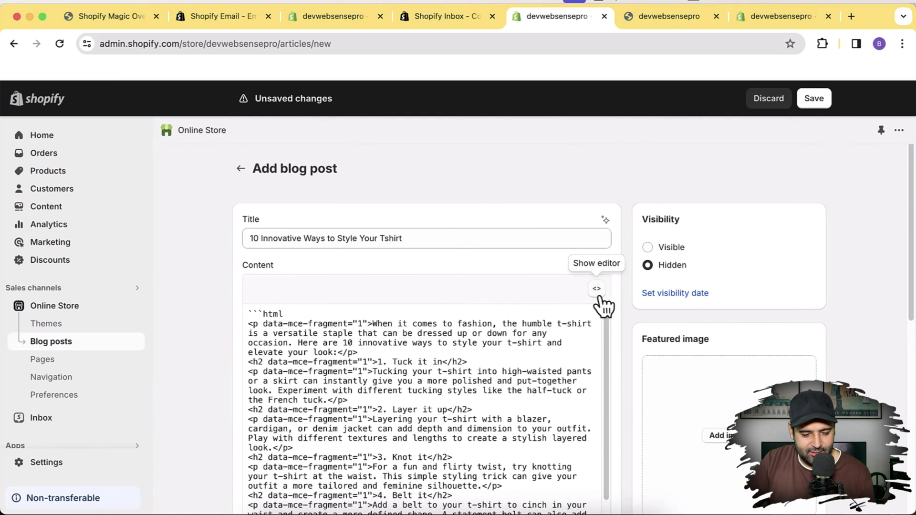
{"action": "left_click", "coordinate": [599, 298]}
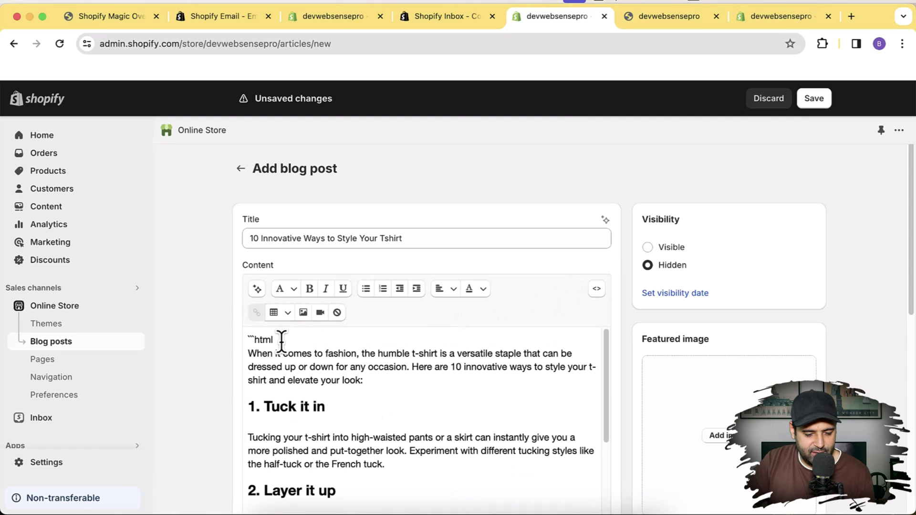
- Remove the stray ```html marker at the start of the blog post's content and the ``` marker after its last paragraph
{"action": "left_click_drag", "start_coordinate": [281, 339], "coordinate": [245, 338]}
{"action": "key", "text": "BackSpace"}
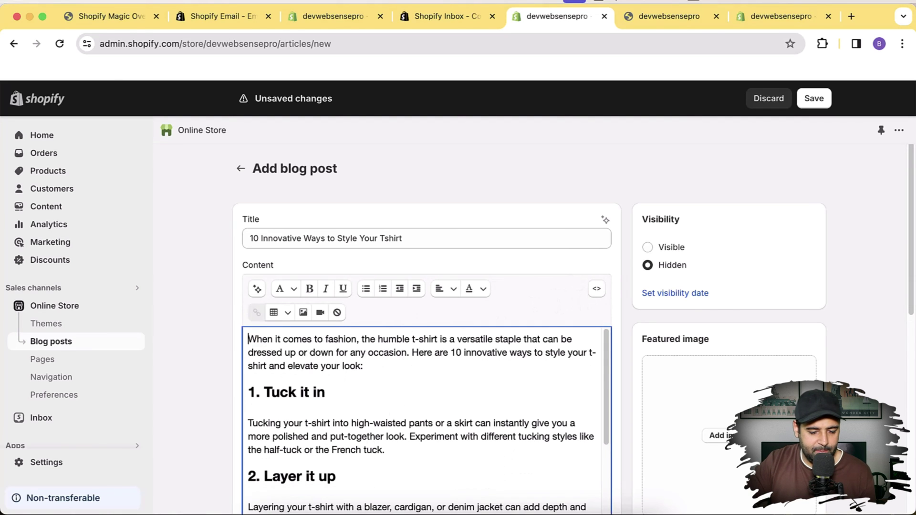
{"action": "scroll", "coordinate": [460, 436], "scroll_direction": "down", "scroll_amount": 15}
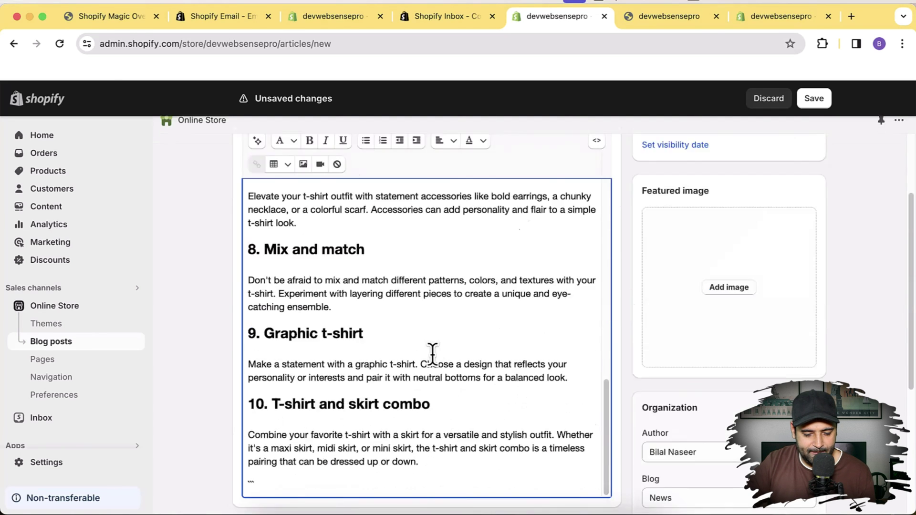
{"action": "left_click", "coordinate": [471, 242]}
{"action": "key", "text": "BackSpace"}
{"action": "key", "text": "BackSpace"}
{"action": "key", "text": "BackSpace"}
{"action": "key", "text": "BackSpace"}
{"action": "key", "text": "BackSpace"}
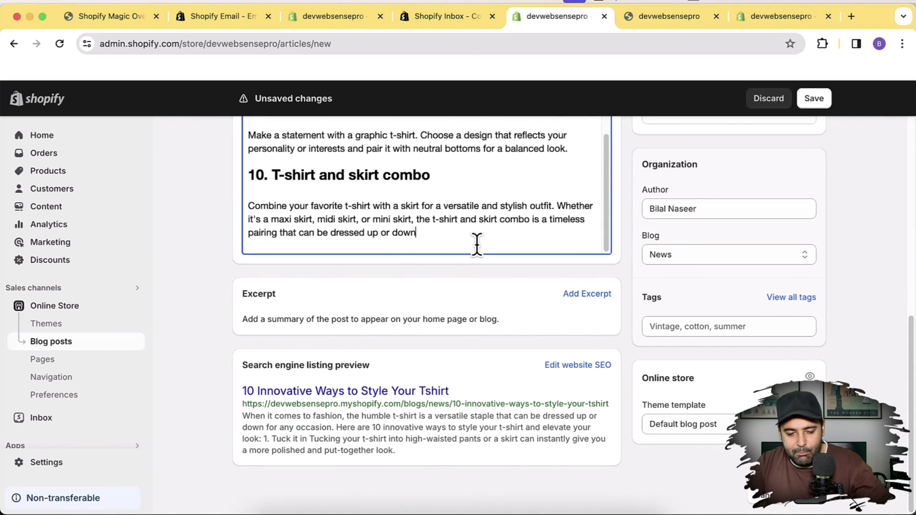
{"action": "key", "text": "super+z"}
{"action": "scroll", "coordinate": [545, 327], "scroll_direction": "up", "scroll_amount": 3}
{"action": "key", "text": "BackSpace"}
{"action": "key", "text": "BackSpace"}
{"action": "key", "text": "BackSpace"}
{"action": "key", "text": "BackSpace"}
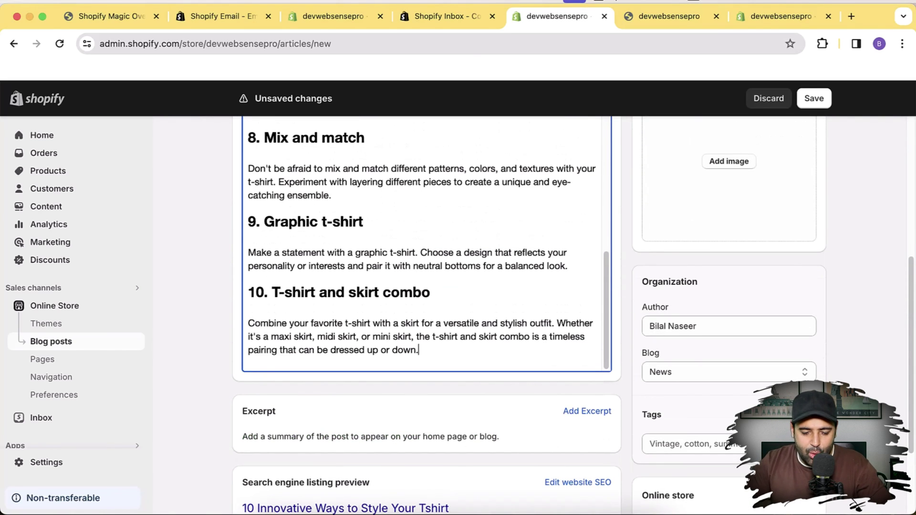
{"action": "scroll", "coordinate": [544, 327], "scroll_direction": "up", "scroll_amount": 15}
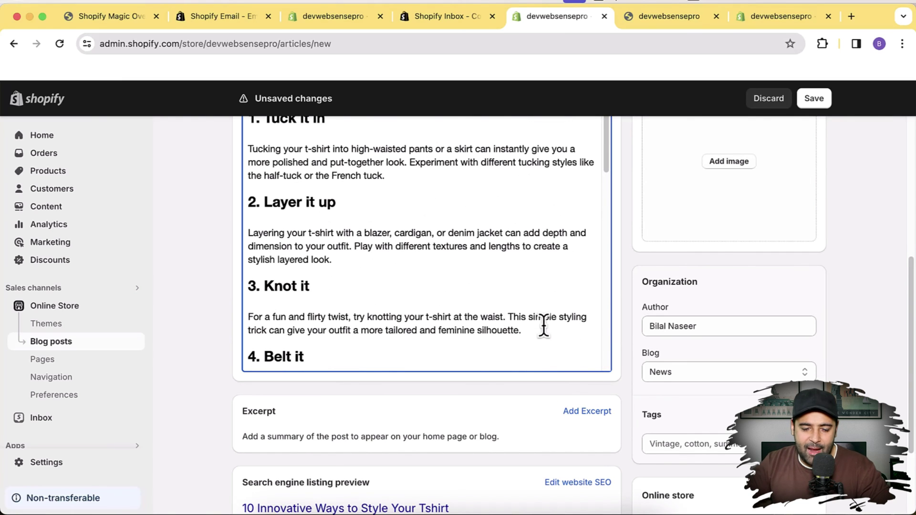
{"action": "scroll", "coordinate": [544, 327], "scroll_direction": "up", "scroll_amount": 6}
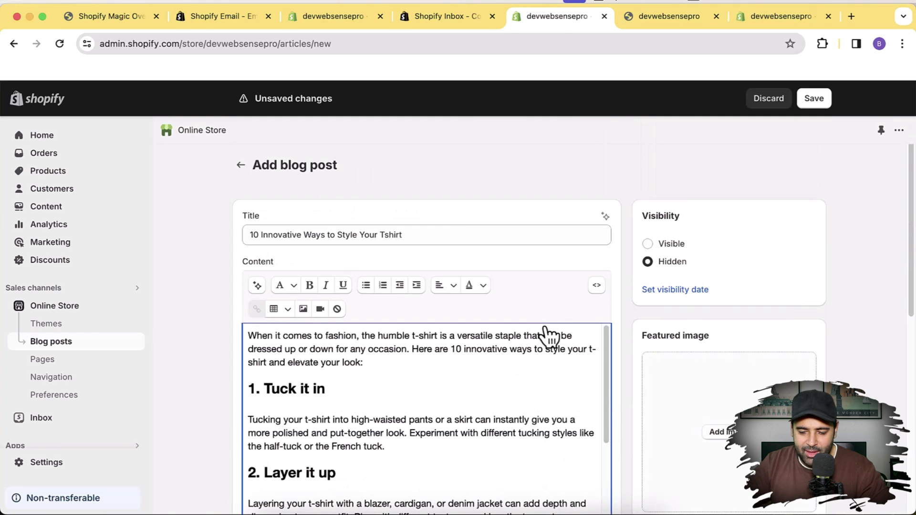
- Return to the Shopify Magic Overview guide and read its Product Descriptions page, including how the feature works
{"action": "left_click", "coordinate": [225, 28]}
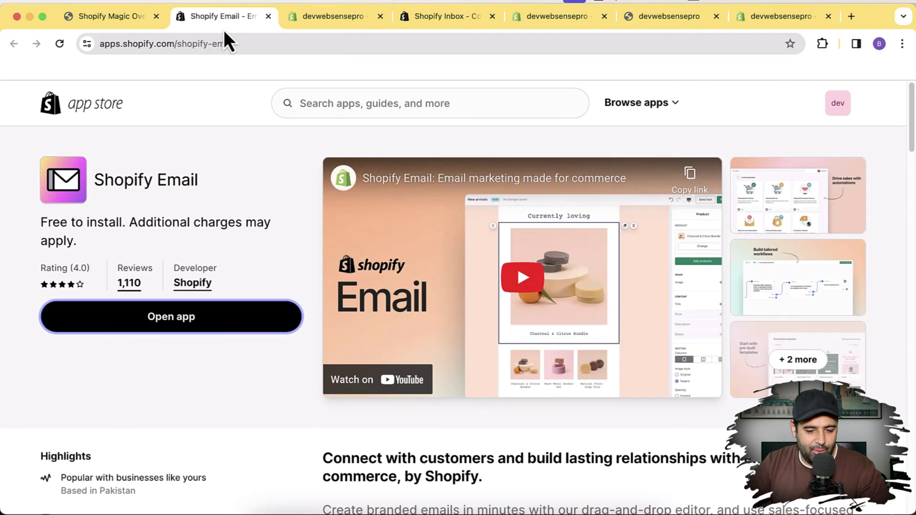
{"action": "left_click", "coordinate": [105, 19]}
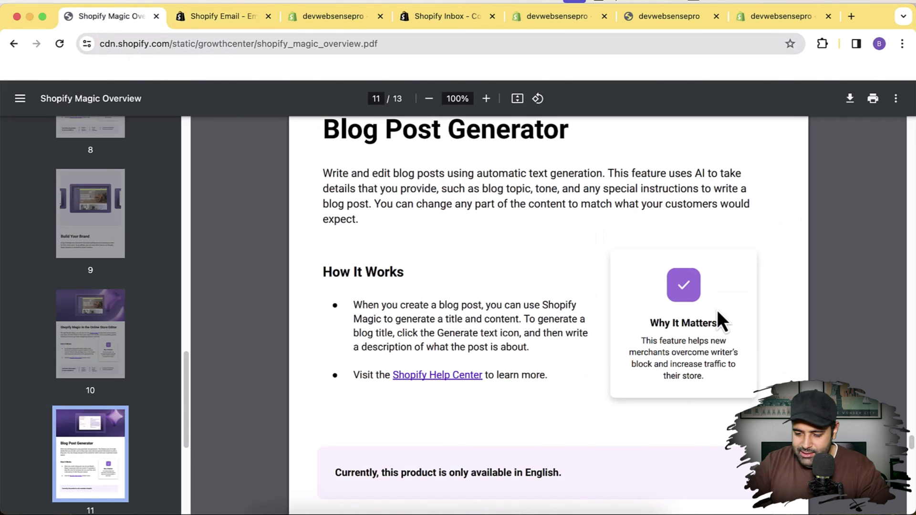
{"action": "scroll", "coordinate": [719, 315], "scroll_direction": "down", "scroll_amount": 10}
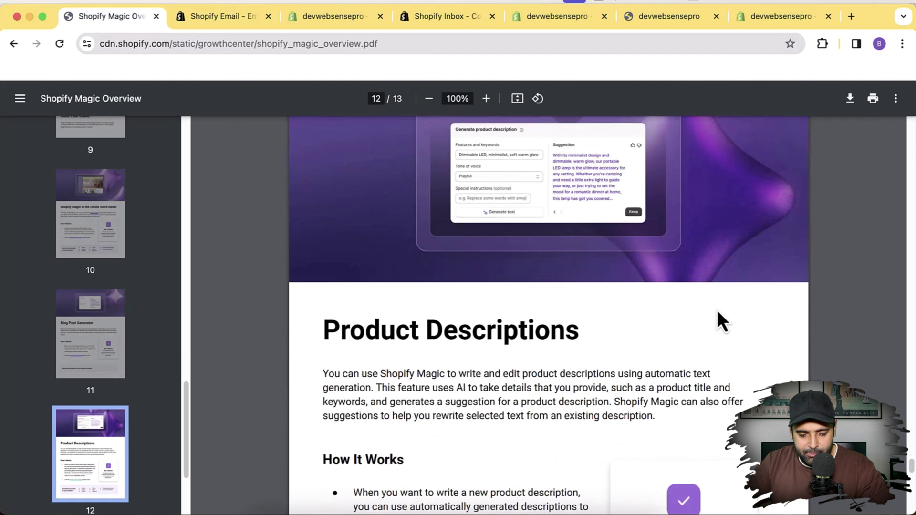
{"action": "scroll", "coordinate": [717, 311], "scroll_direction": "down", "scroll_amount": 10}
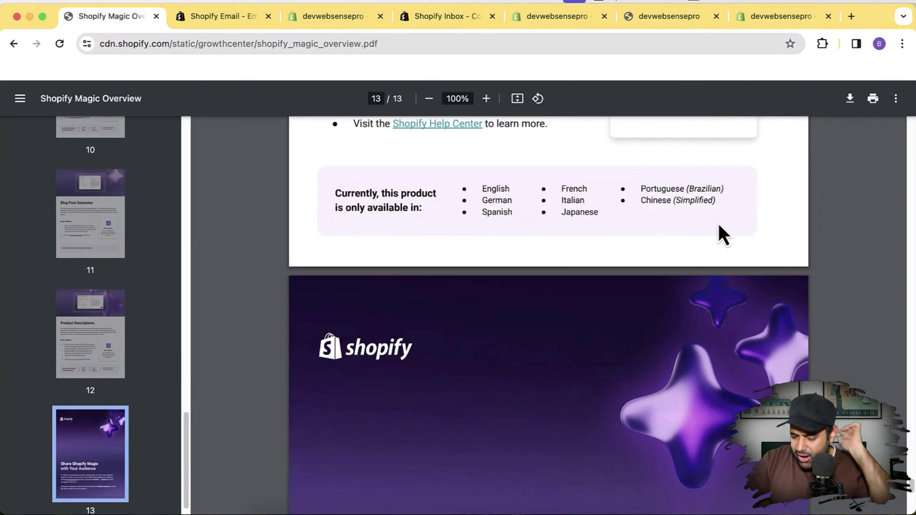
{"action": "scroll", "coordinate": [719, 226], "scroll_direction": "down", "scroll_amount": 5}
{"action": "scroll", "coordinate": [719, 227], "scroll_direction": "up", "scroll_amount": 9}
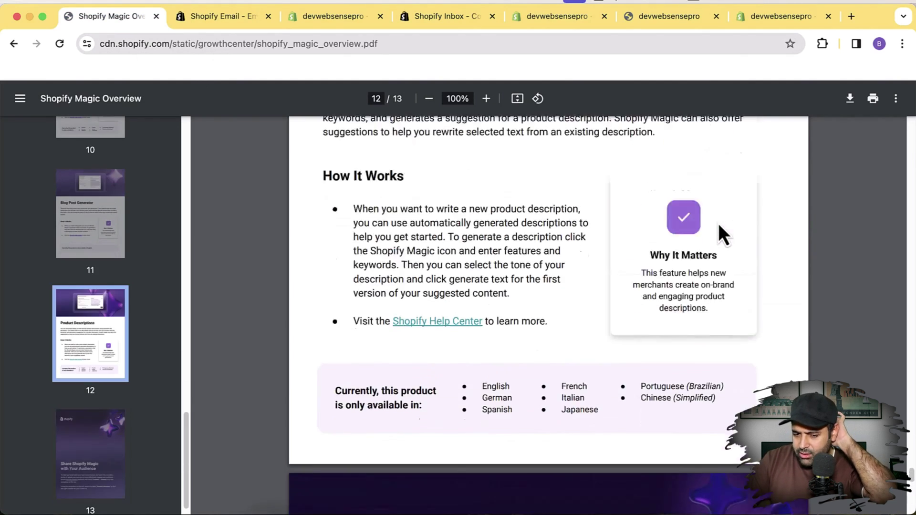
{"action": "scroll", "coordinate": [719, 226], "scroll_direction": "up", "scroll_amount": 3}
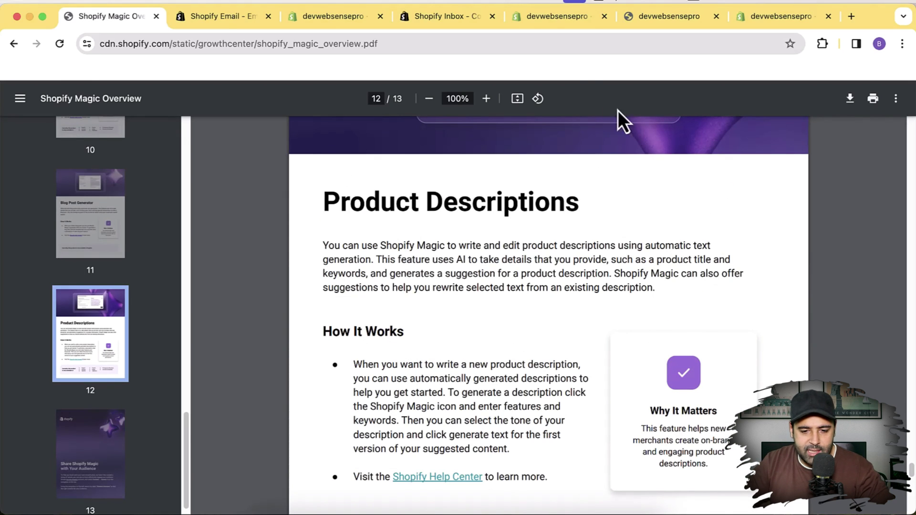
- Leave the unsaved blog post in the store admin, and open and look over the ALBANY UNITED NIKE DRILL TOP - MEN'S product
{"action": "left_click", "coordinate": [540, 23]}
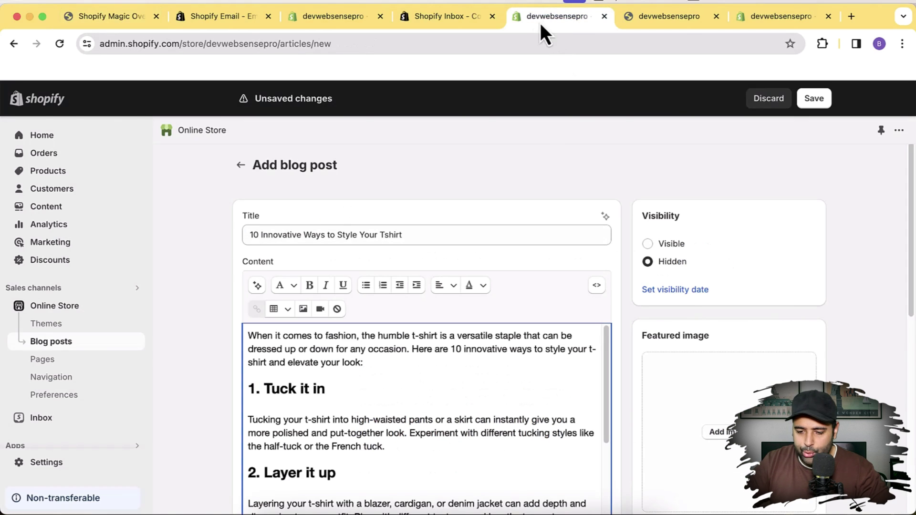
{"action": "left_click", "coordinate": [24, 173]}
{"action": "left_click", "coordinate": [605, 334]}
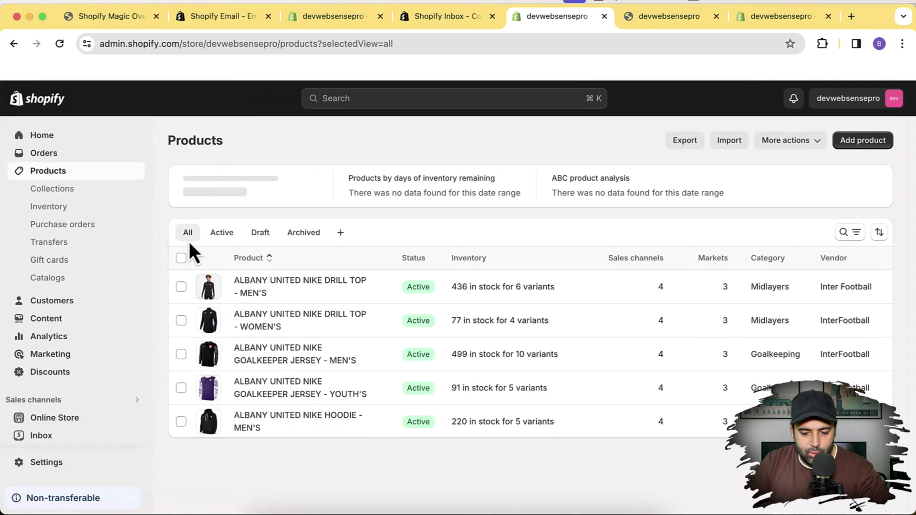
{"action": "left_click", "coordinate": [276, 292]}
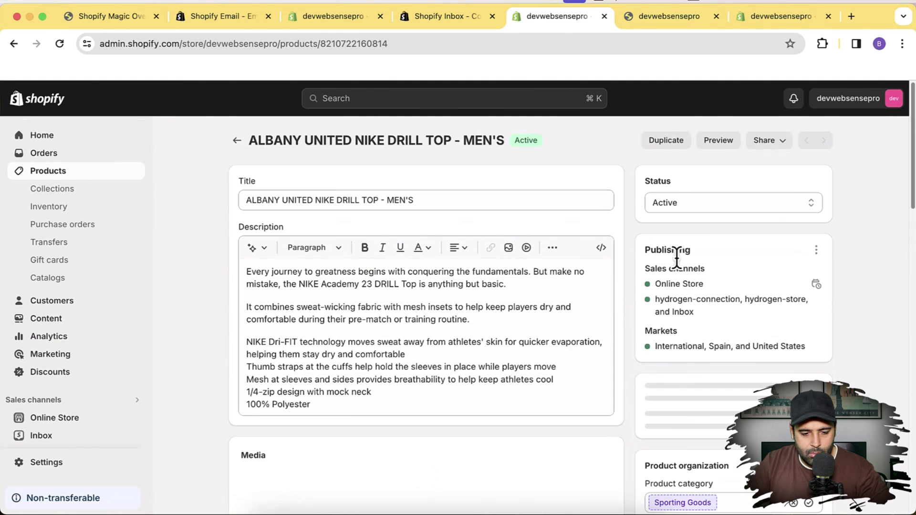
{"action": "left_click", "coordinate": [457, 199]}
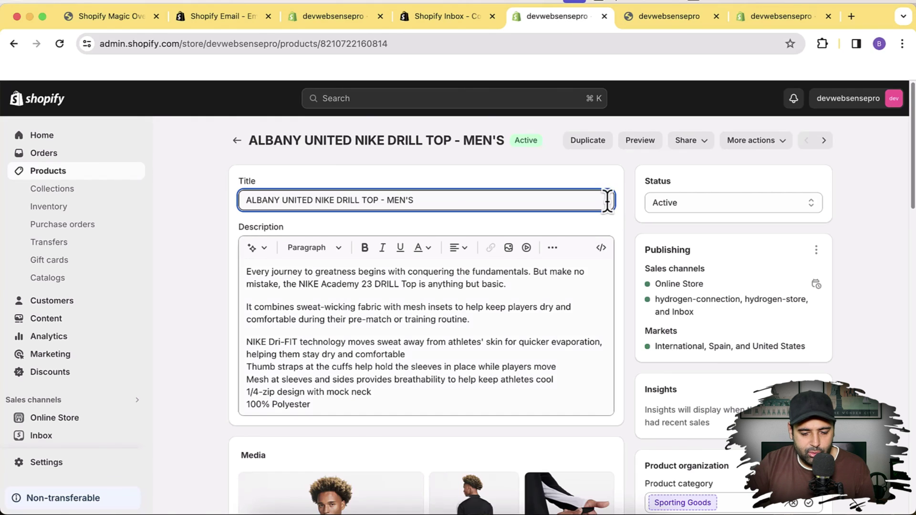
{"action": "scroll", "coordinate": [537, 335], "scroll_direction": "down", "scroll_amount": 3}
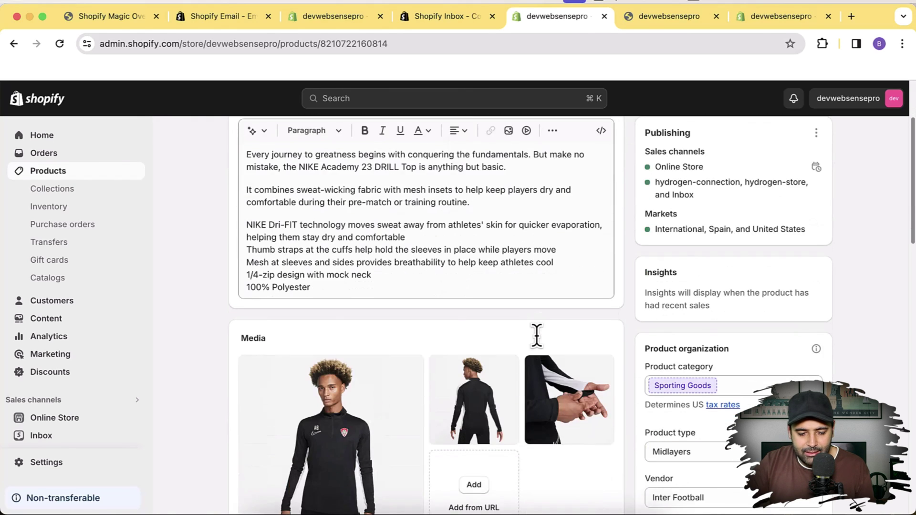
{"action": "scroll", "coordinate": [536, 334], "scroll_direction": "up", "scroll_amount": 3}
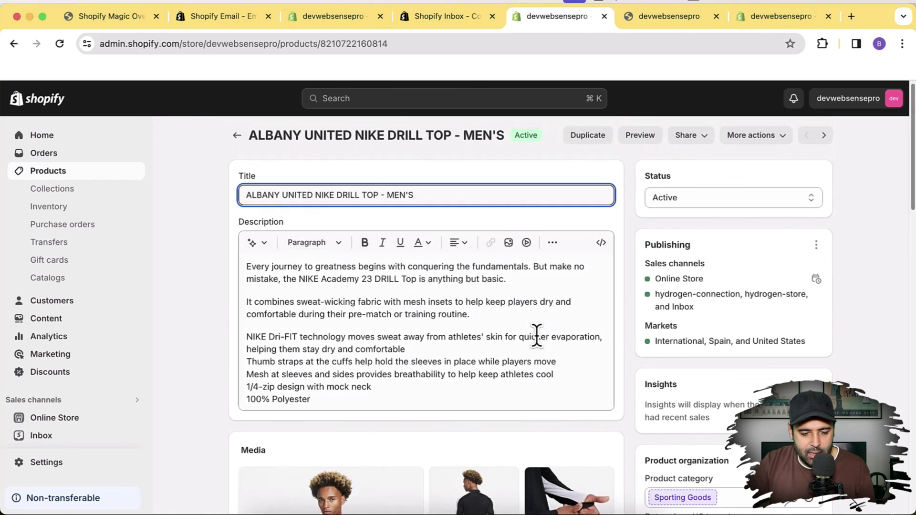
- Add blank lines after the "100% Polyester" line at the end of the product description
{"action": "left_click", "coordinate": [382, 394]}
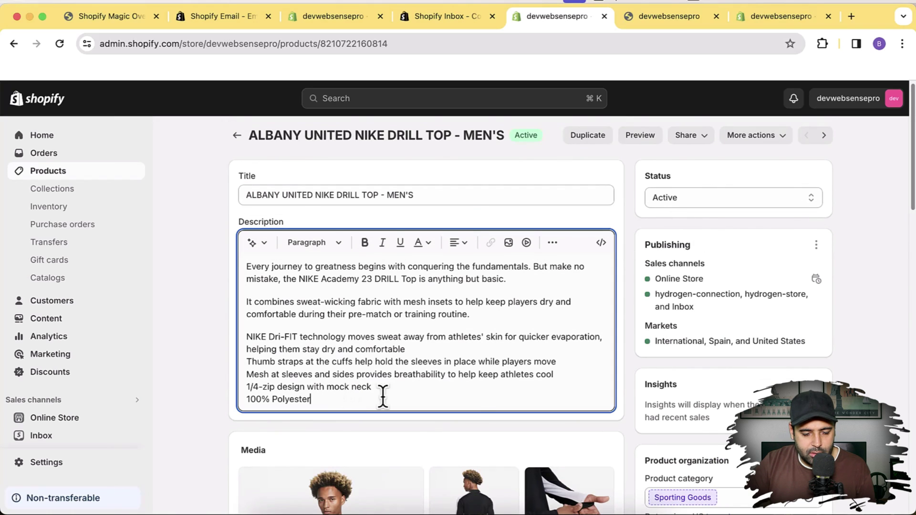
{"action": "key", "text": "Return"}
{"action": "key", "text": "Return"}
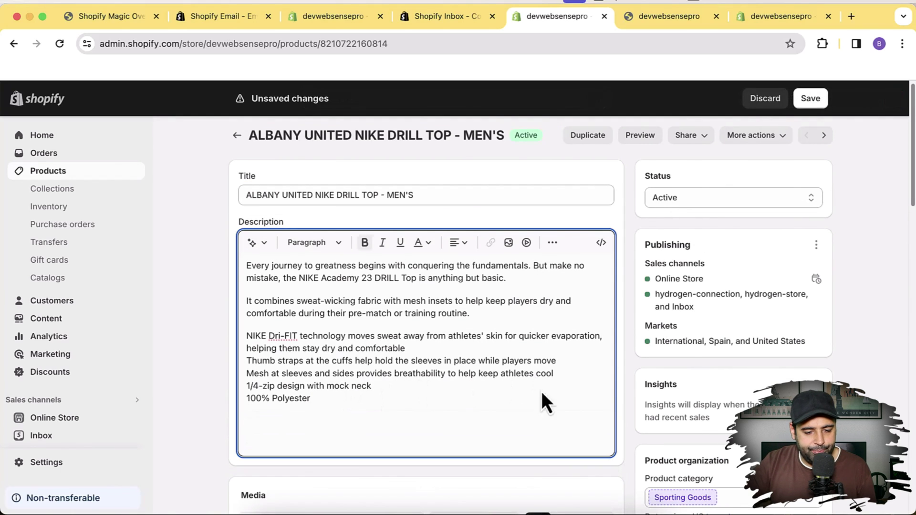
- Generate a product description in the Expert tone from the prompt: Write description about "ALBANY UNITED NIKE DRILL TOP - MEN'S" this product
{"action": "left_click", "coordinate": [252, 243]}
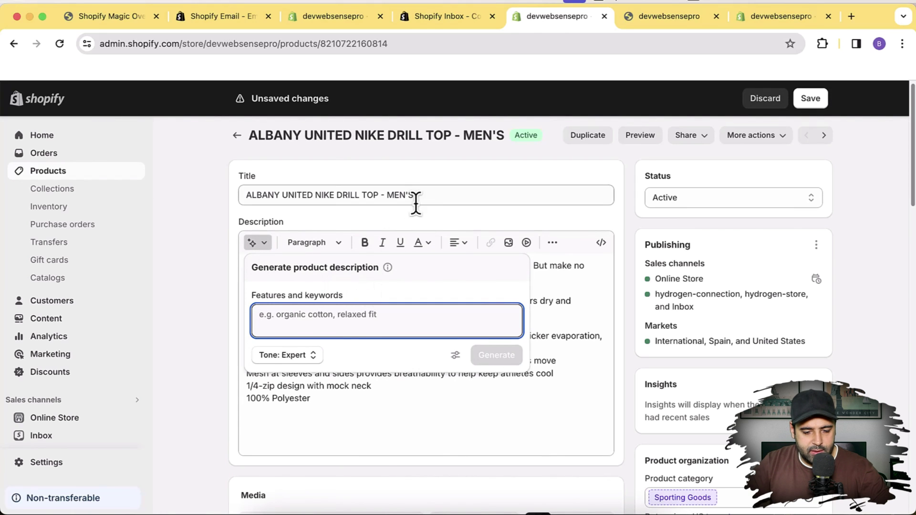
{"action": "left_click_drag", "start_coordinate": [414, 196], "coordinate": [244, 200]}
{"action": "key", "text": "super+c"}
{"action": "left_click", "coordinate": [252, 243]}
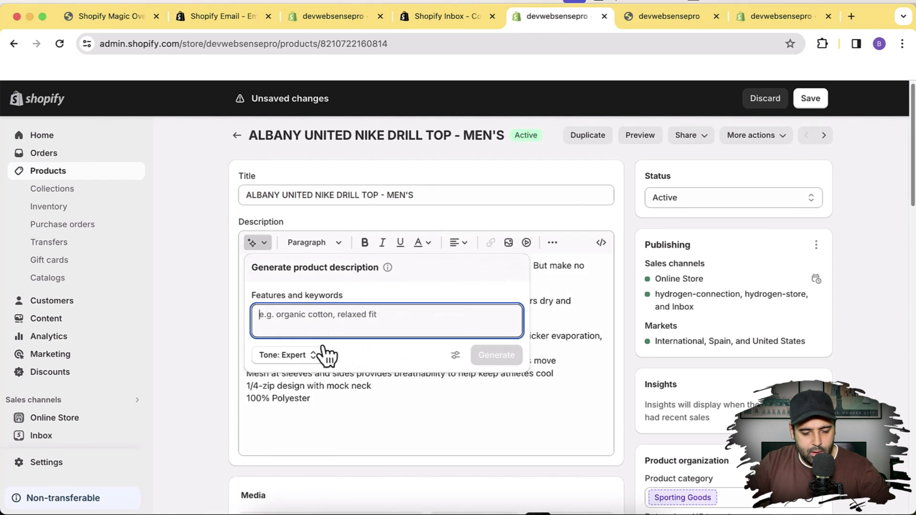
{"action": "type", "text": "Write des"}
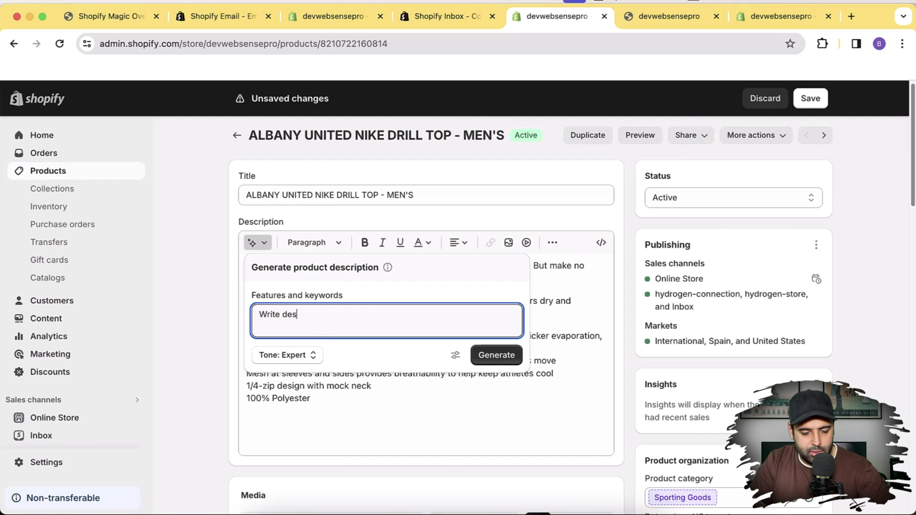
{"action": "type", "text": "cription about \""}
{"action": "key", "text": "super+v"}
{"action": "type", "text": "\" t"}
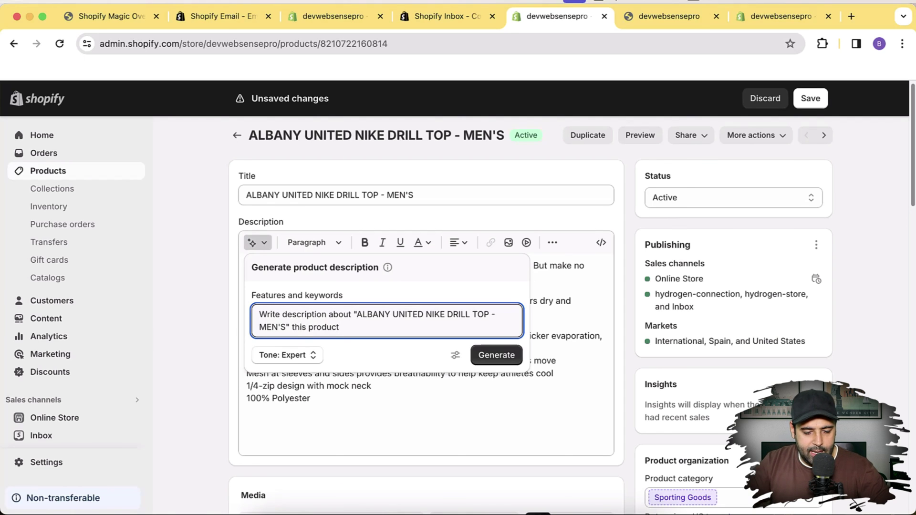
{"action": "left_click", "coordinate": [499, 359]}
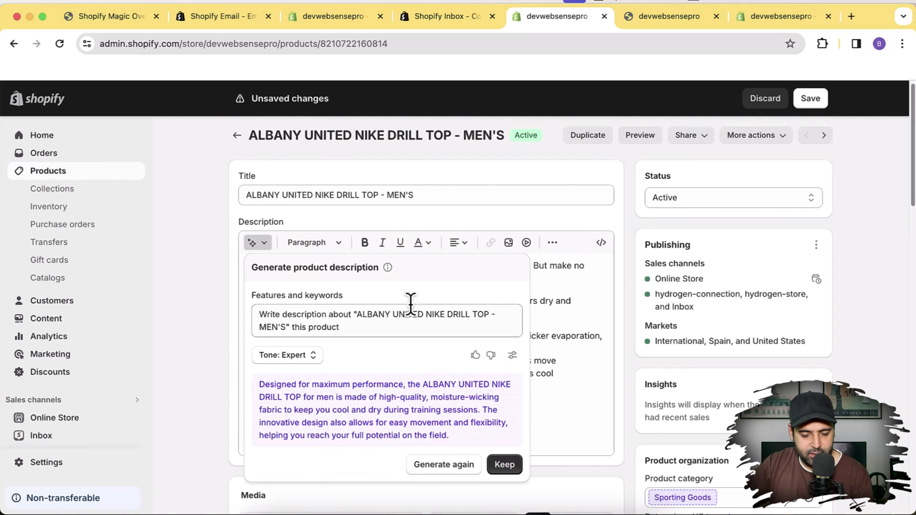
- Keep the generated text at the end of the existing product description and look over the product page
{"action": "scroll", "coordinate": [411, 305], "scroll_direction": "down", "scroll_amount": 2}
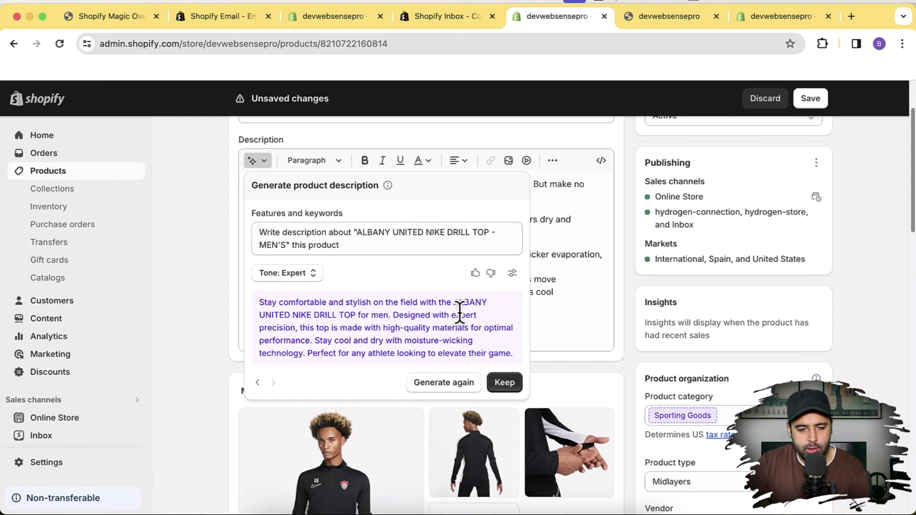
{"action": "left_click", "coordinate": [505, 384]}
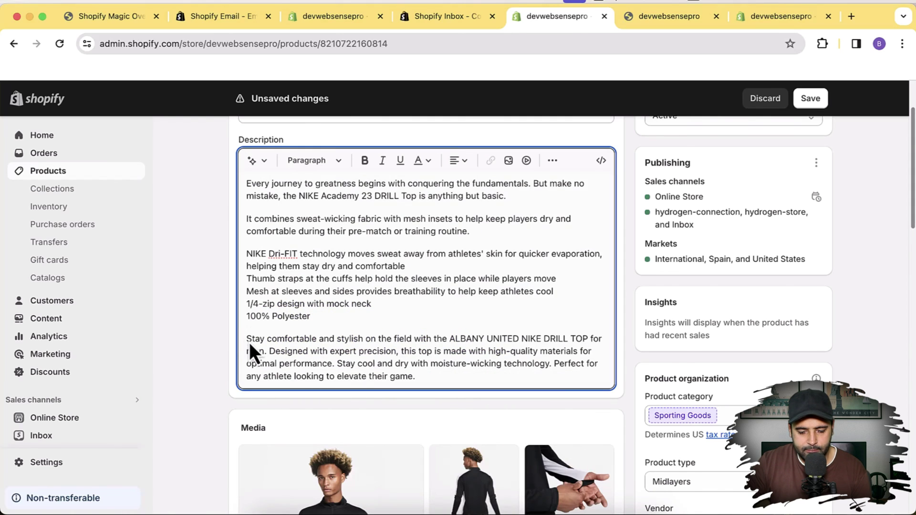
{"action": "scroll", "coordinate": [249, 343], "scroll_direction": "down", "scroll_amount": 5}
{"action": "scroll", "coordinate": [252, 346], "scroll_direction": "up", "scroll_amount": 2}
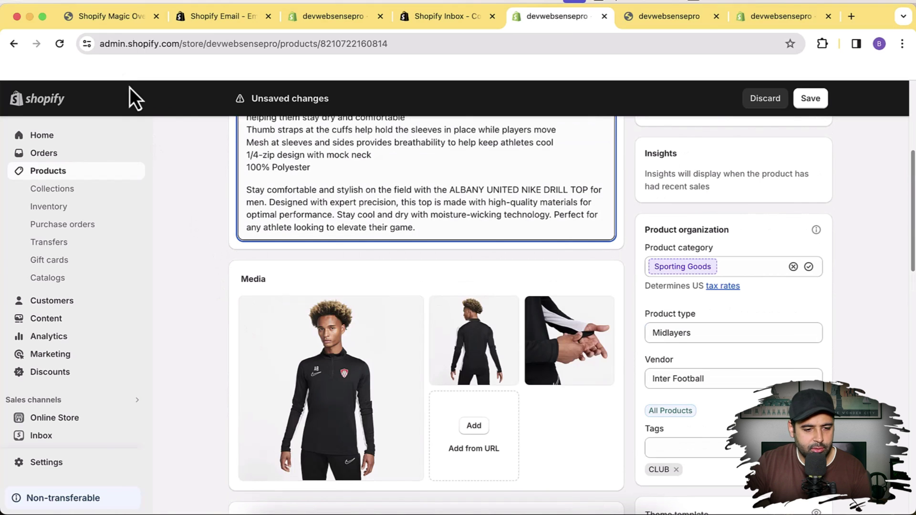
- Check the guide's Product Descriptions page again for its instructions and available languages
{"action": "left_click", "coordinate": [101, 28]}
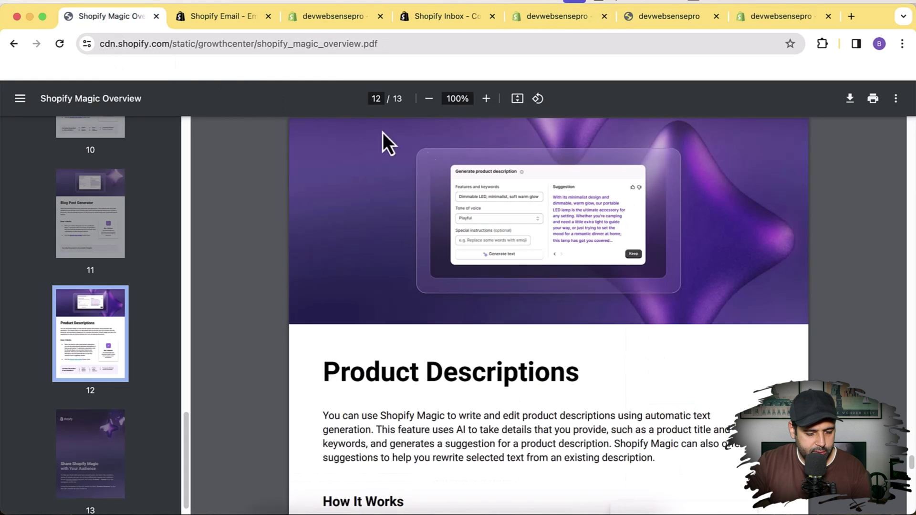
{"action": "scroll", "coordinate": [703, 254], "scroll_direction": "down", "scroll_amount": 10}
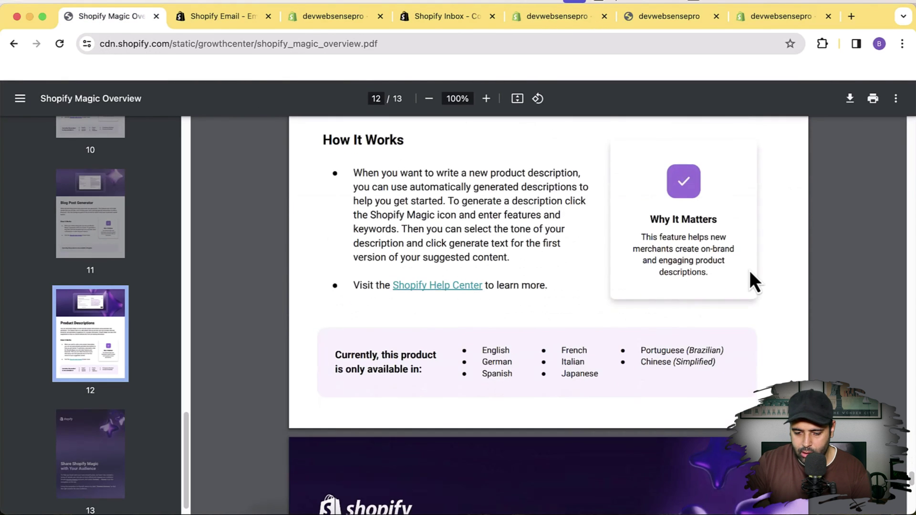
{"action": "scroll", "coordinate": [749, 271], "scroll_direction": "up", "scroll_amount": 5}
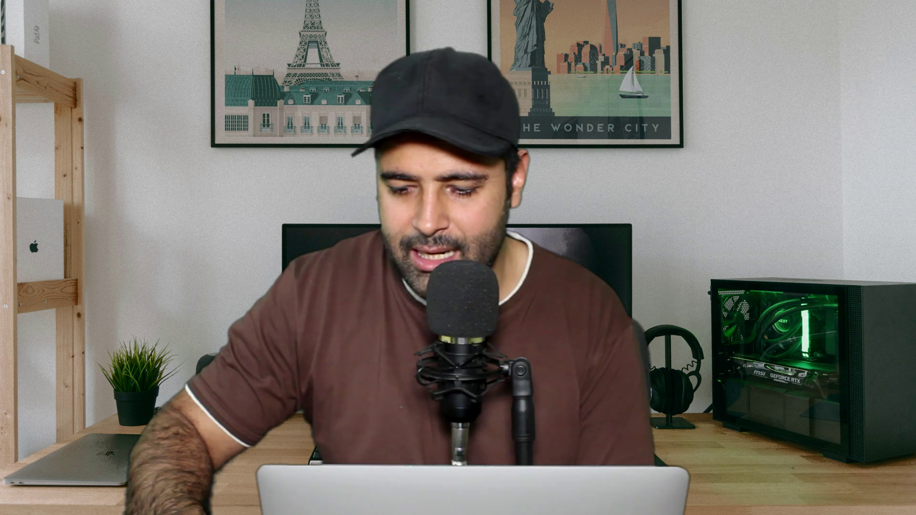